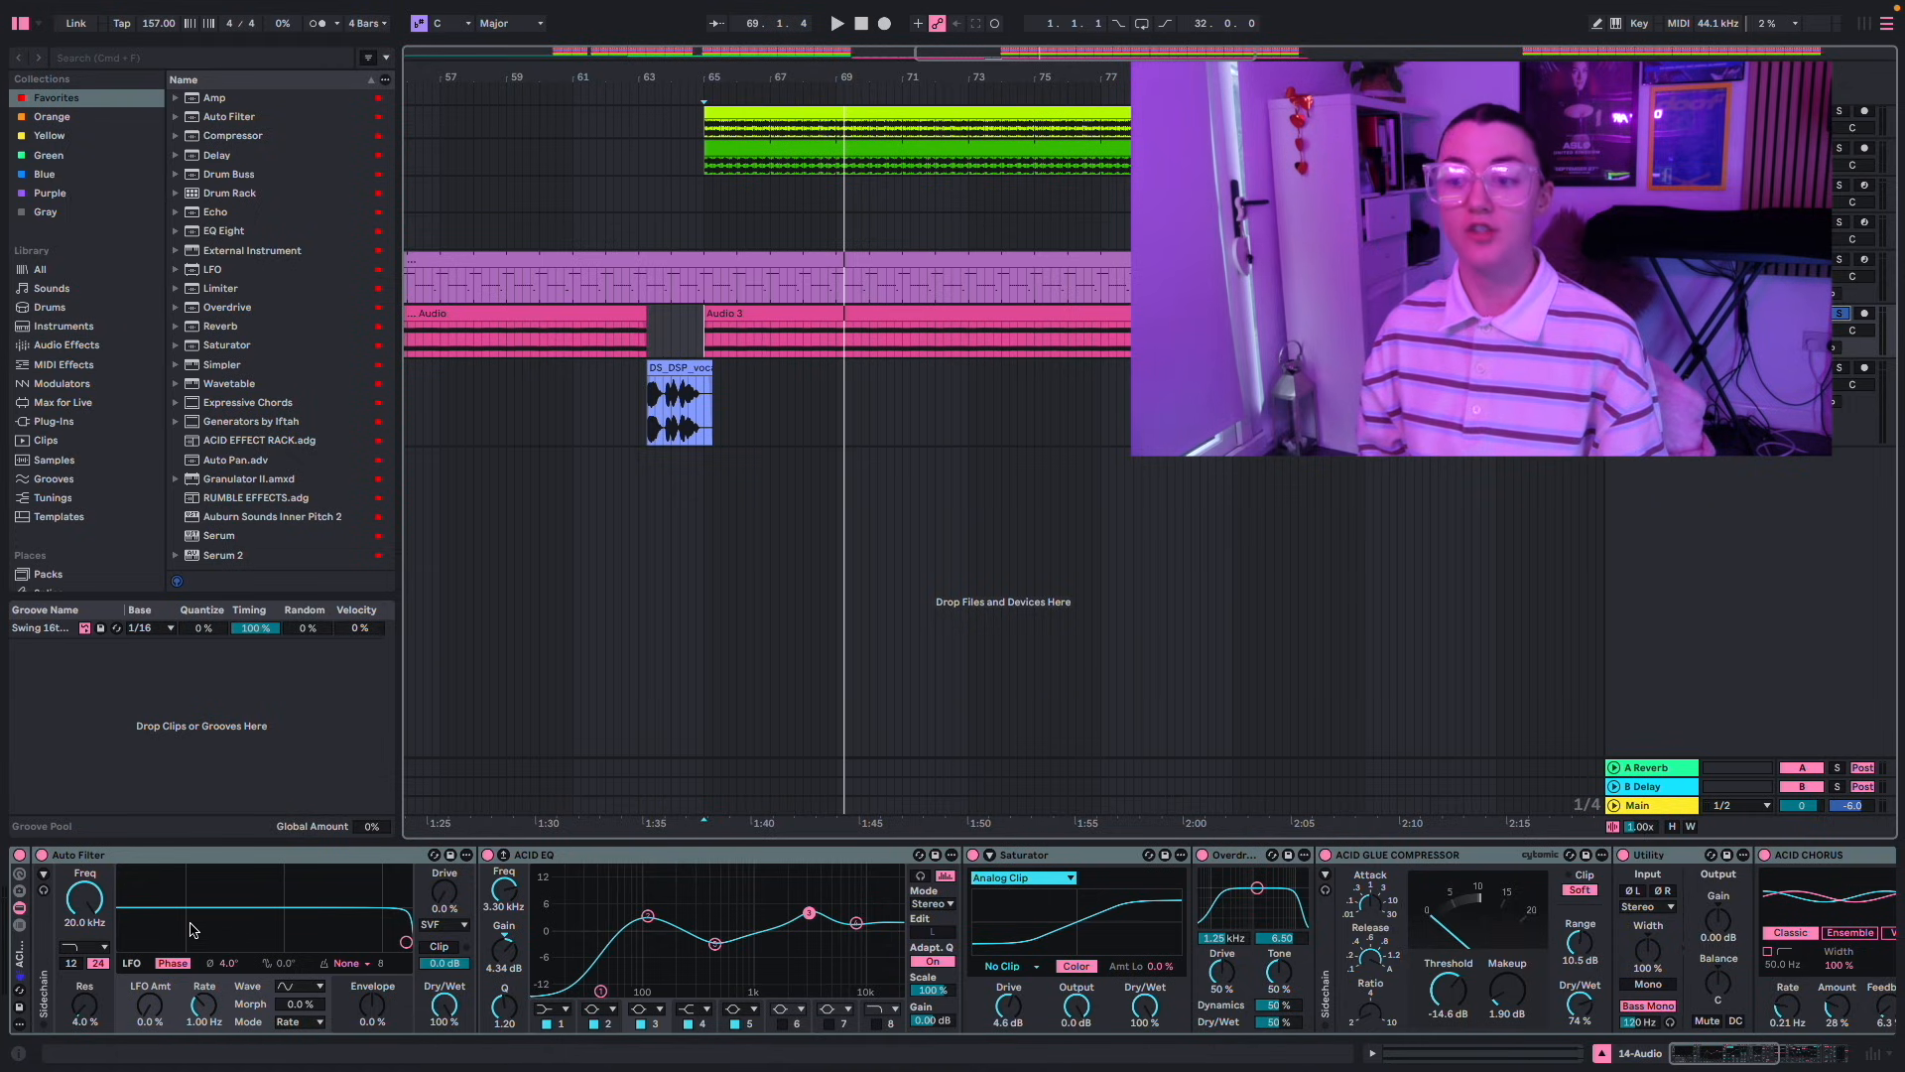
# - Play the 14 Audio track from just before bar 49 while lowering the Auto Filter cutoff to 4.97 kHz with 11% resonance
pyautogui.hscroll(-10, 588, 668)
pyautogui.click(612, 335)
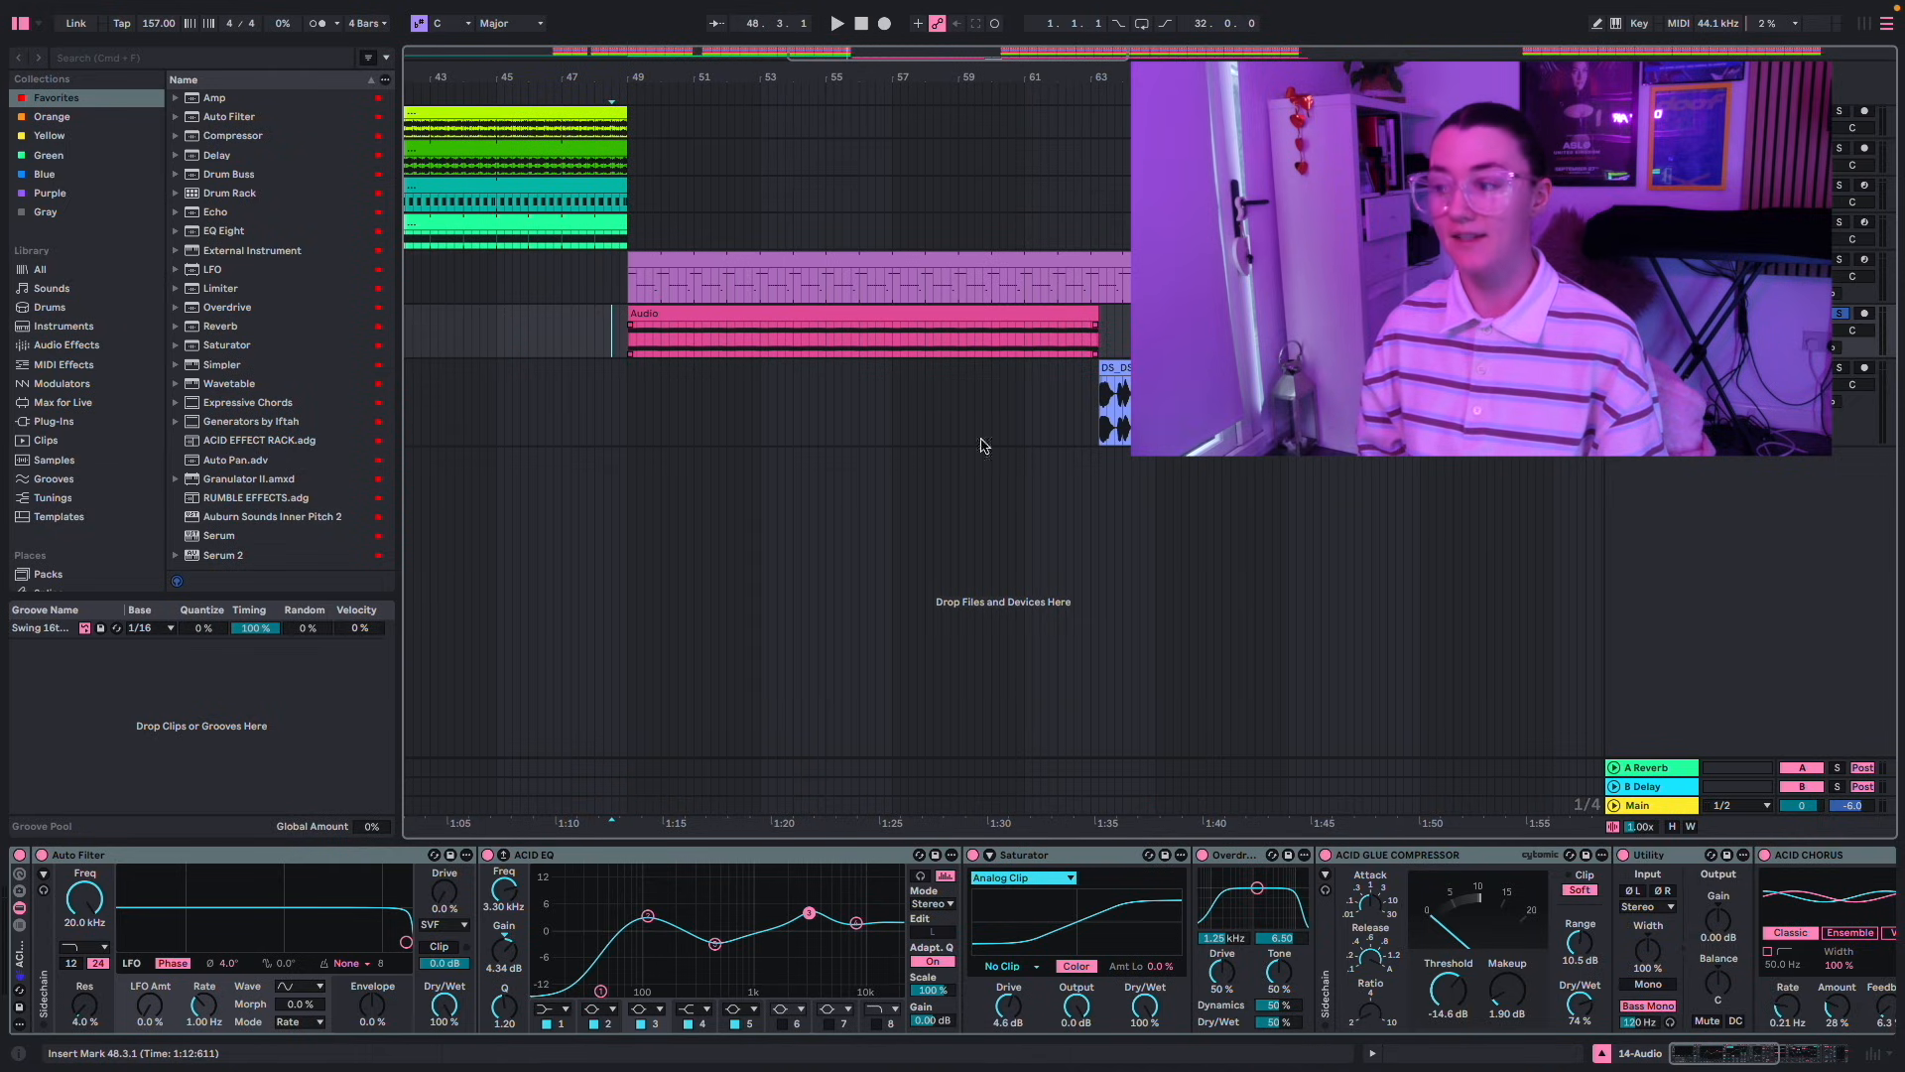
pyautogui.press('space')
pyautogui.moveTo(230, 937); pyautogui.dragTo(349, 937)
pyautogui.press('space')
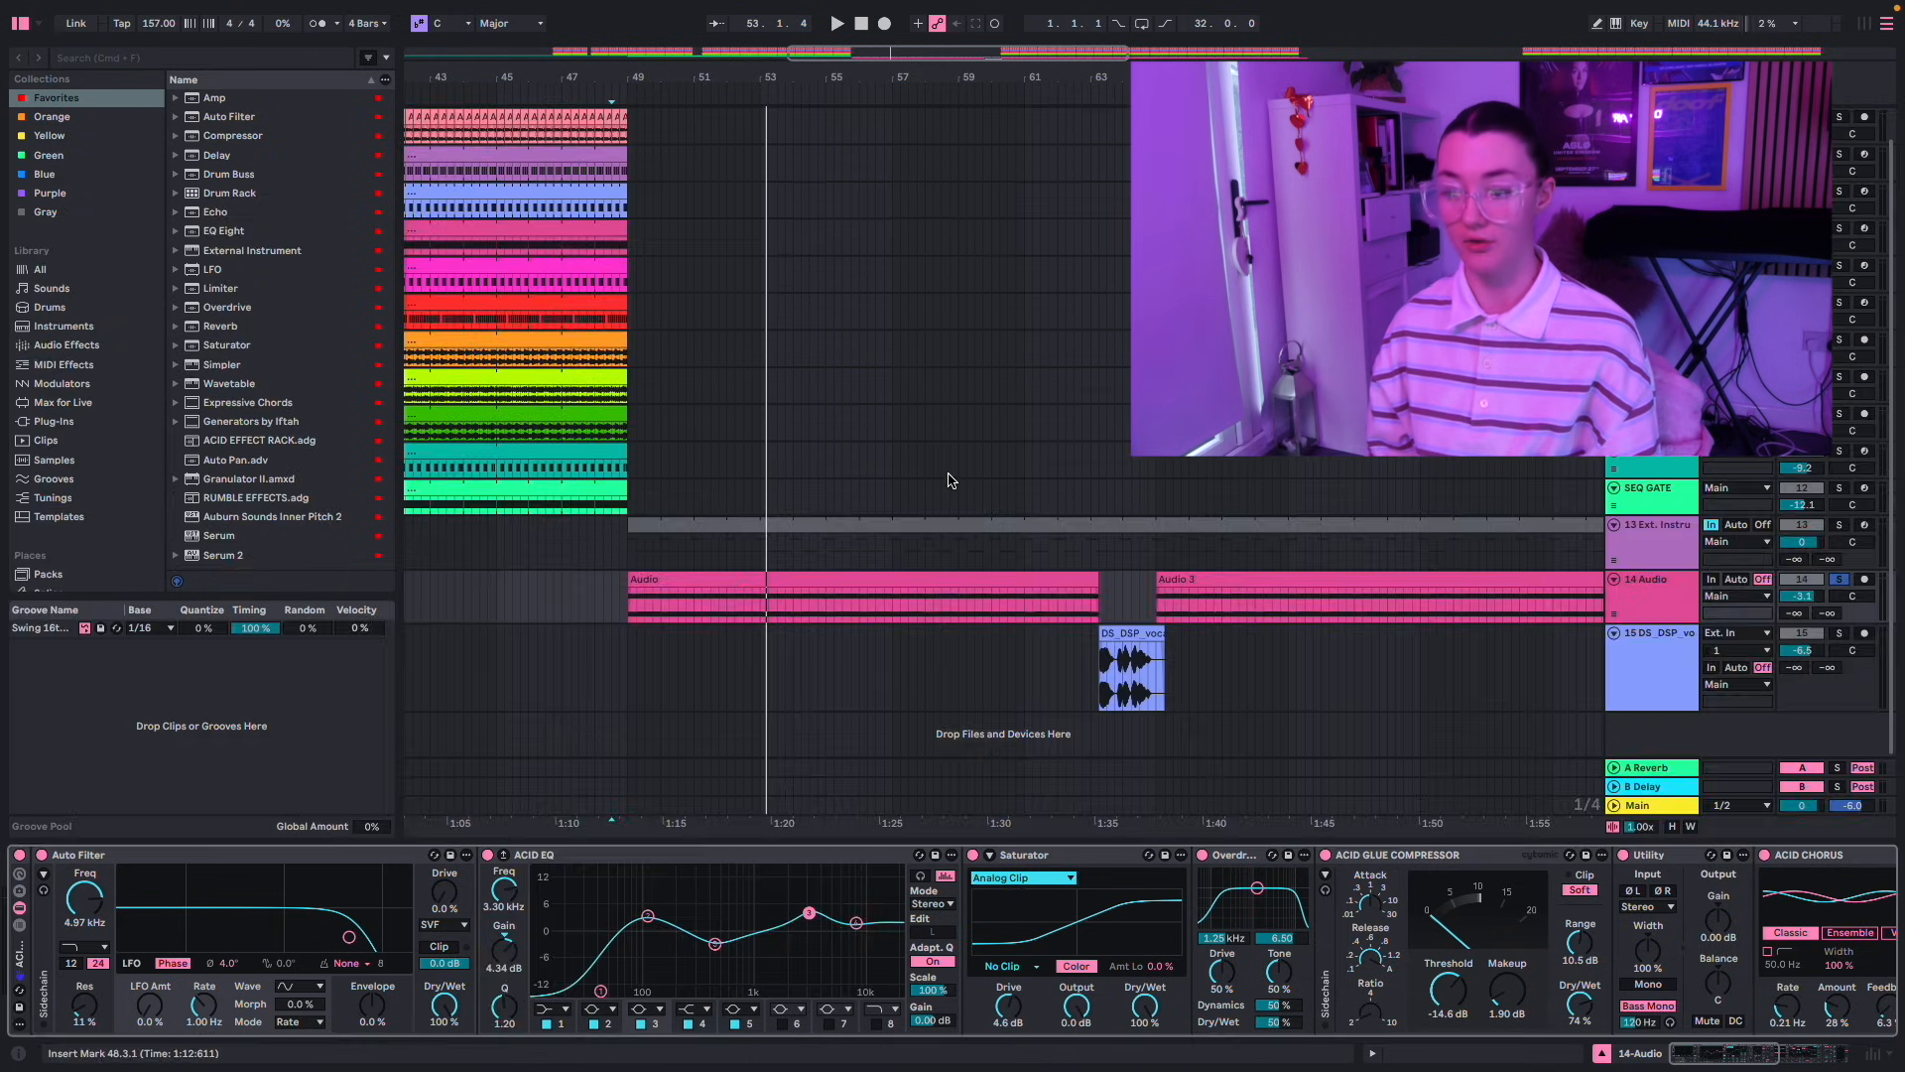
# - Bypass the Overdrive device in the acid effect chain
pyautogui.hscroll(2, 781, 925)
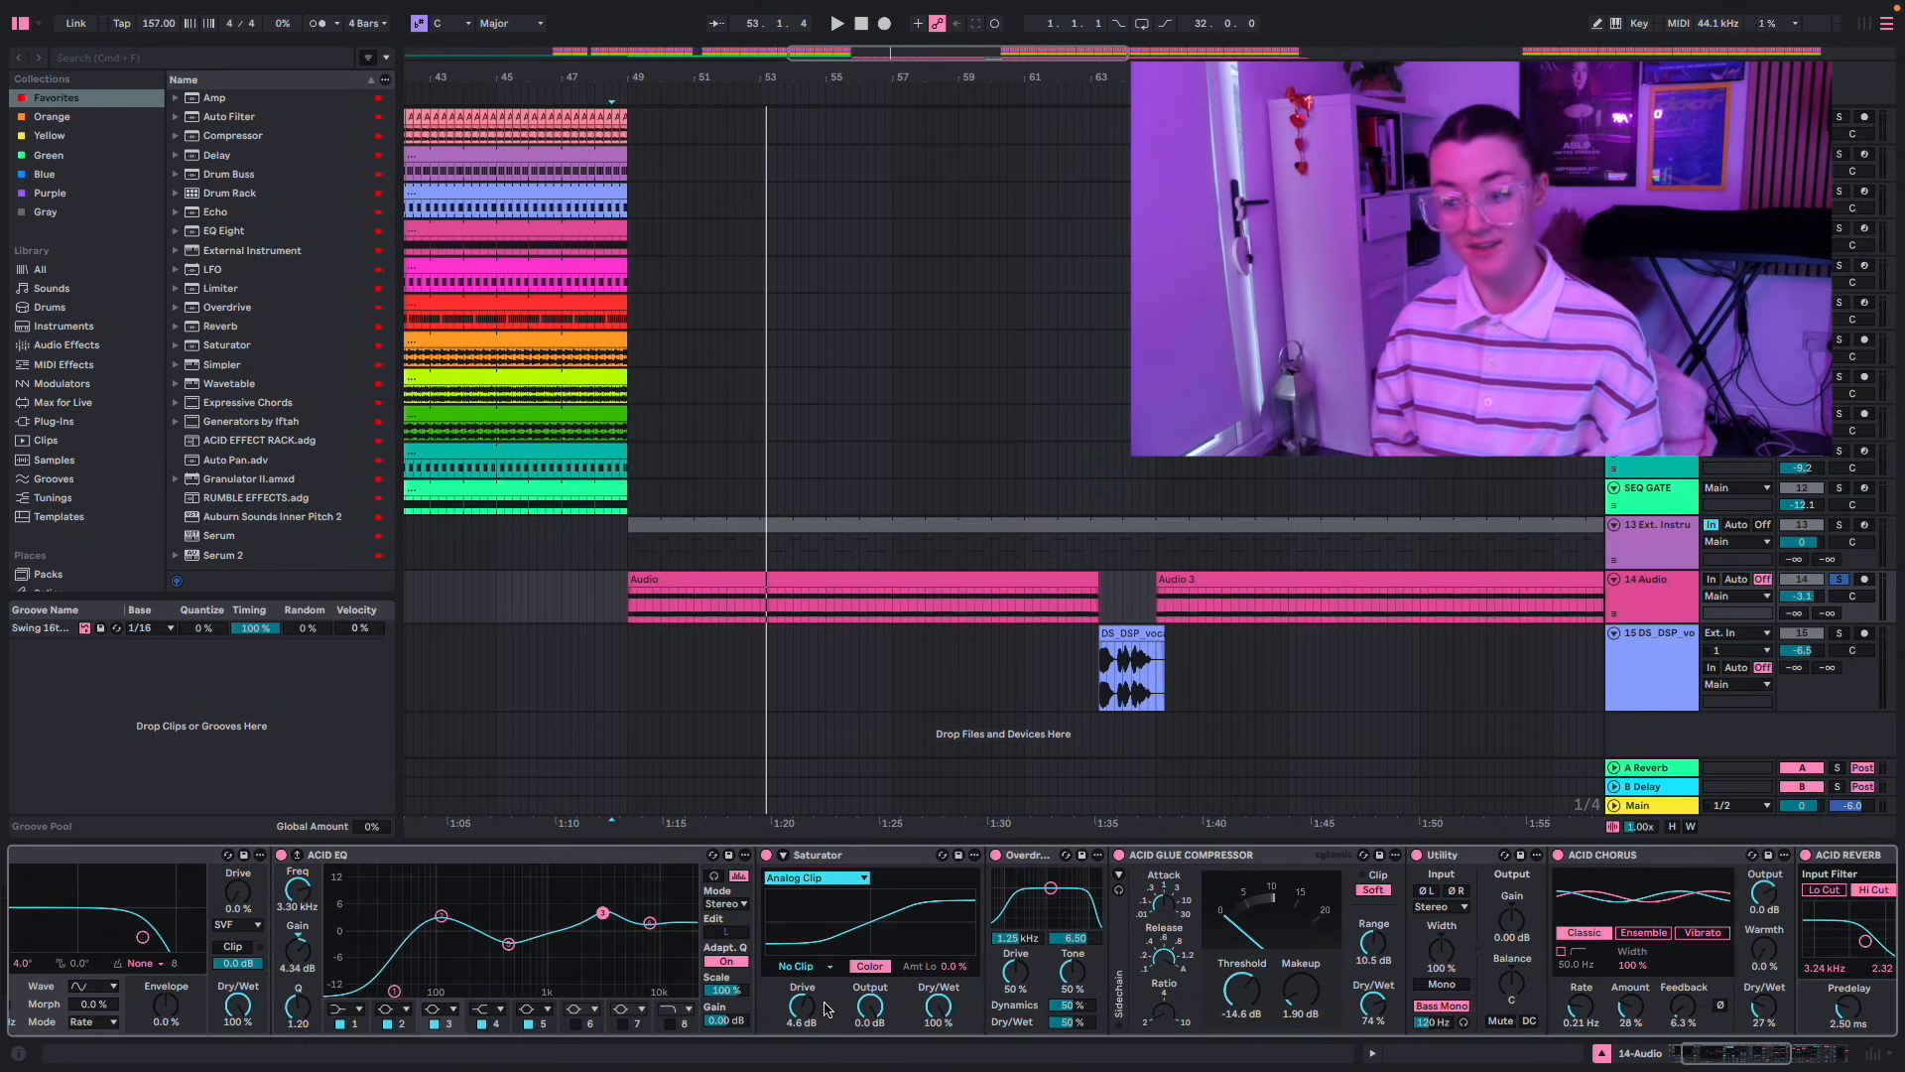
pyautogui.hscroll(3, 823, 1009)
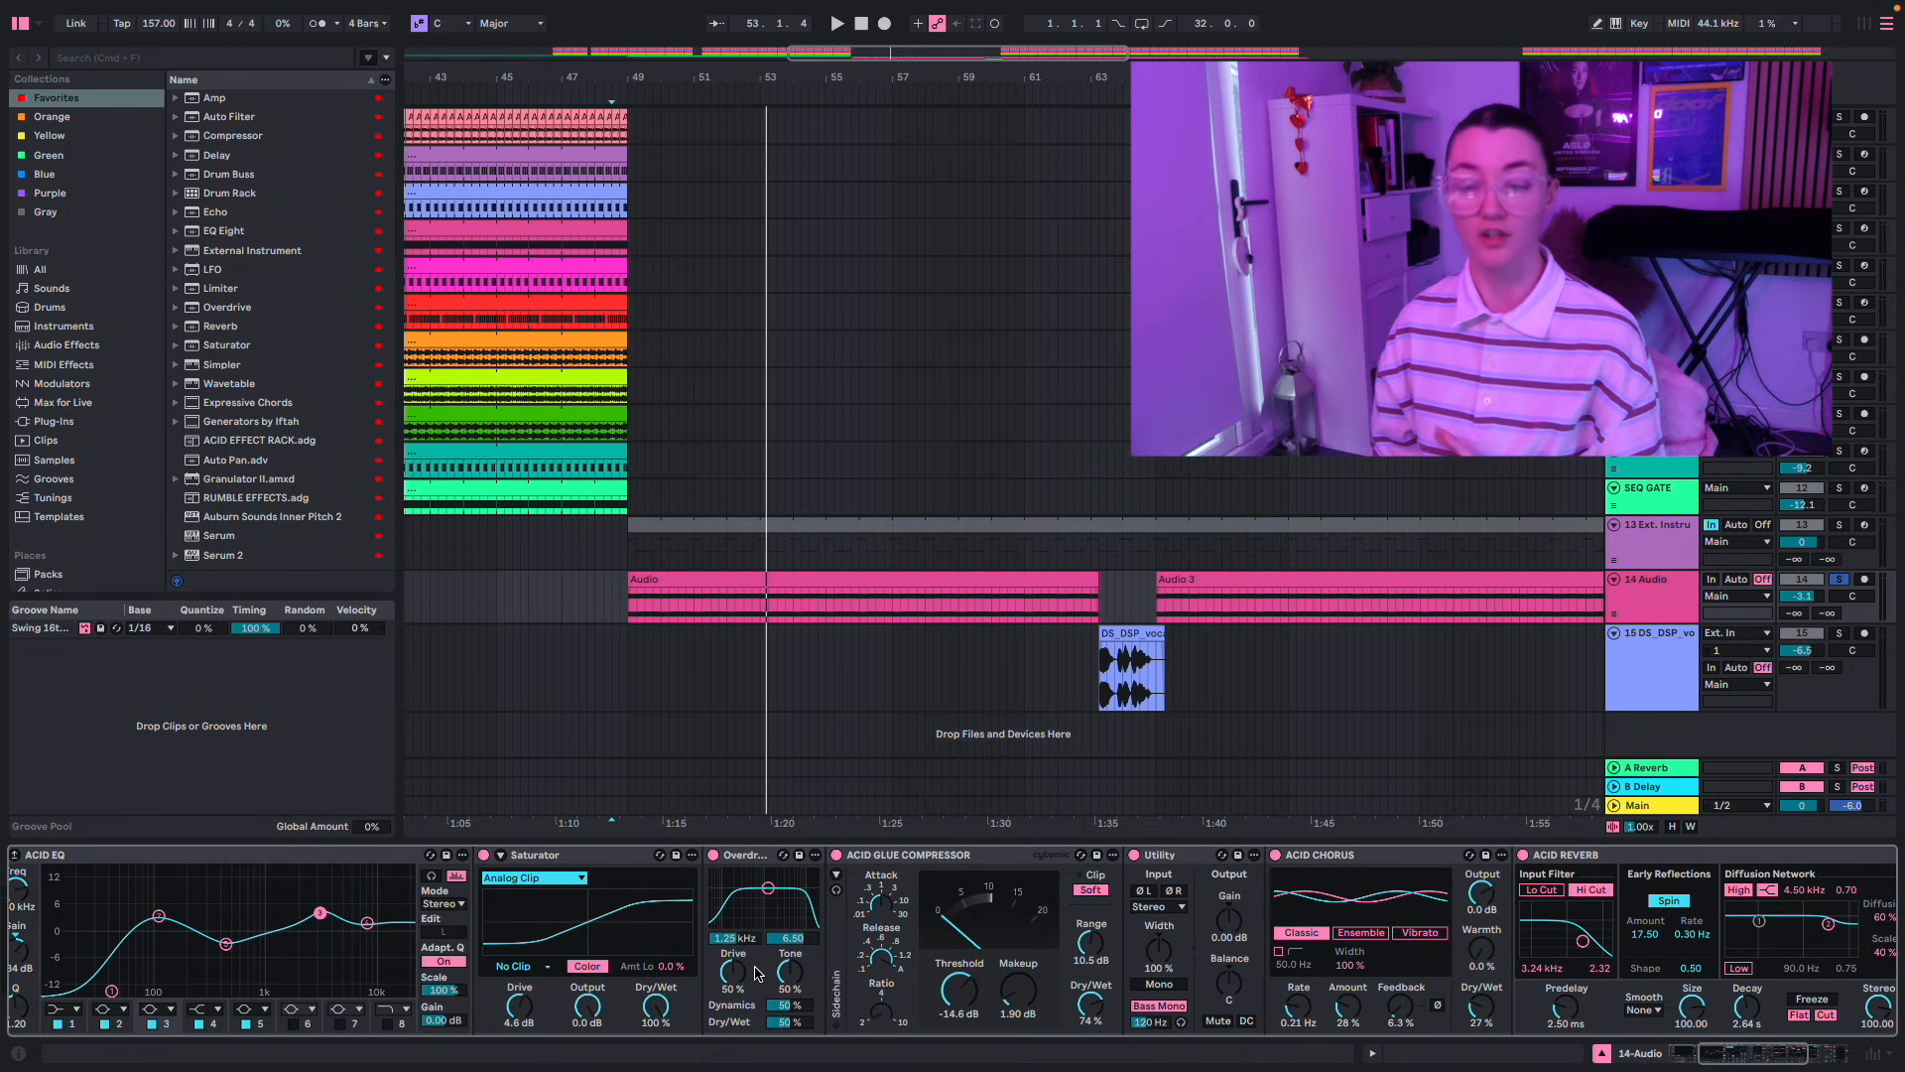
pyautogui.click(714, 855)
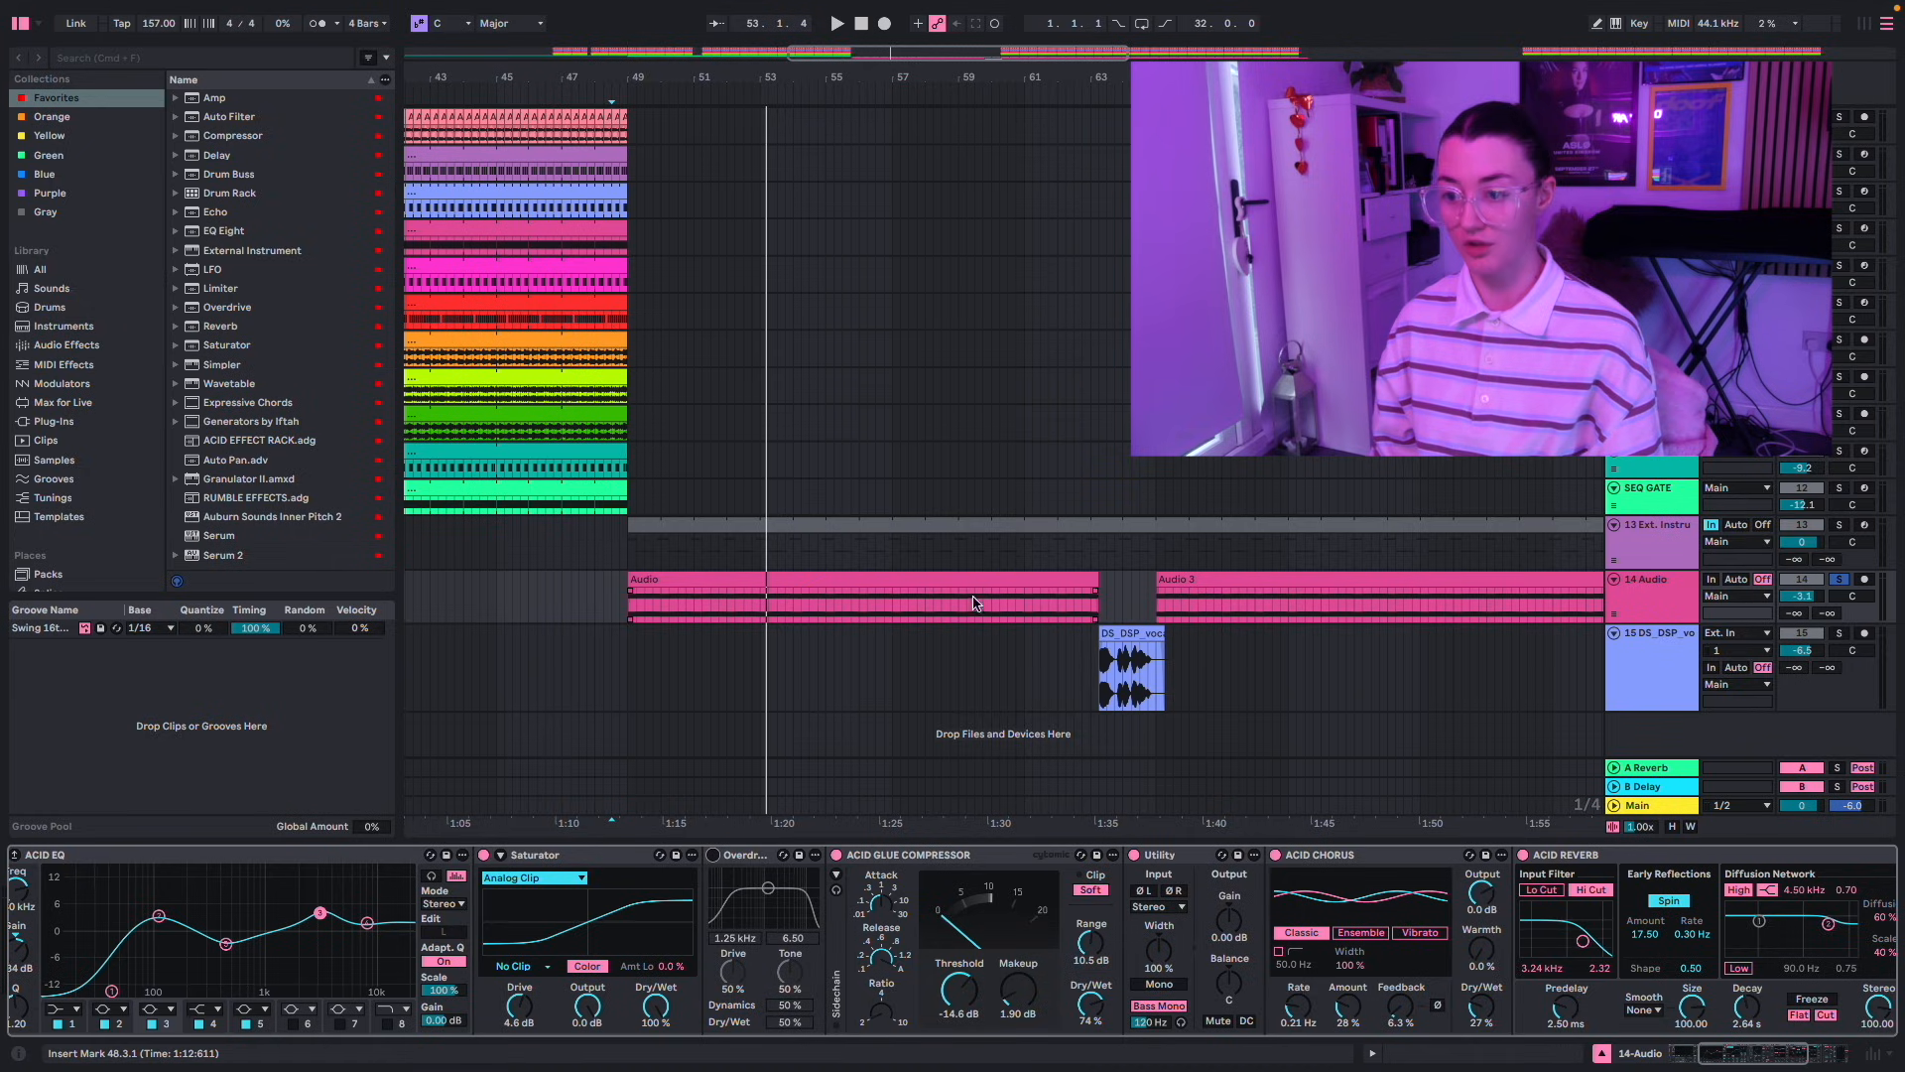
# - Play the acid audio from bar 49 and open the Auto Filter cutoff to 20.0 kHz with 0% resonance
pyautogui.click(638, 605)
pyautogui.press('space')
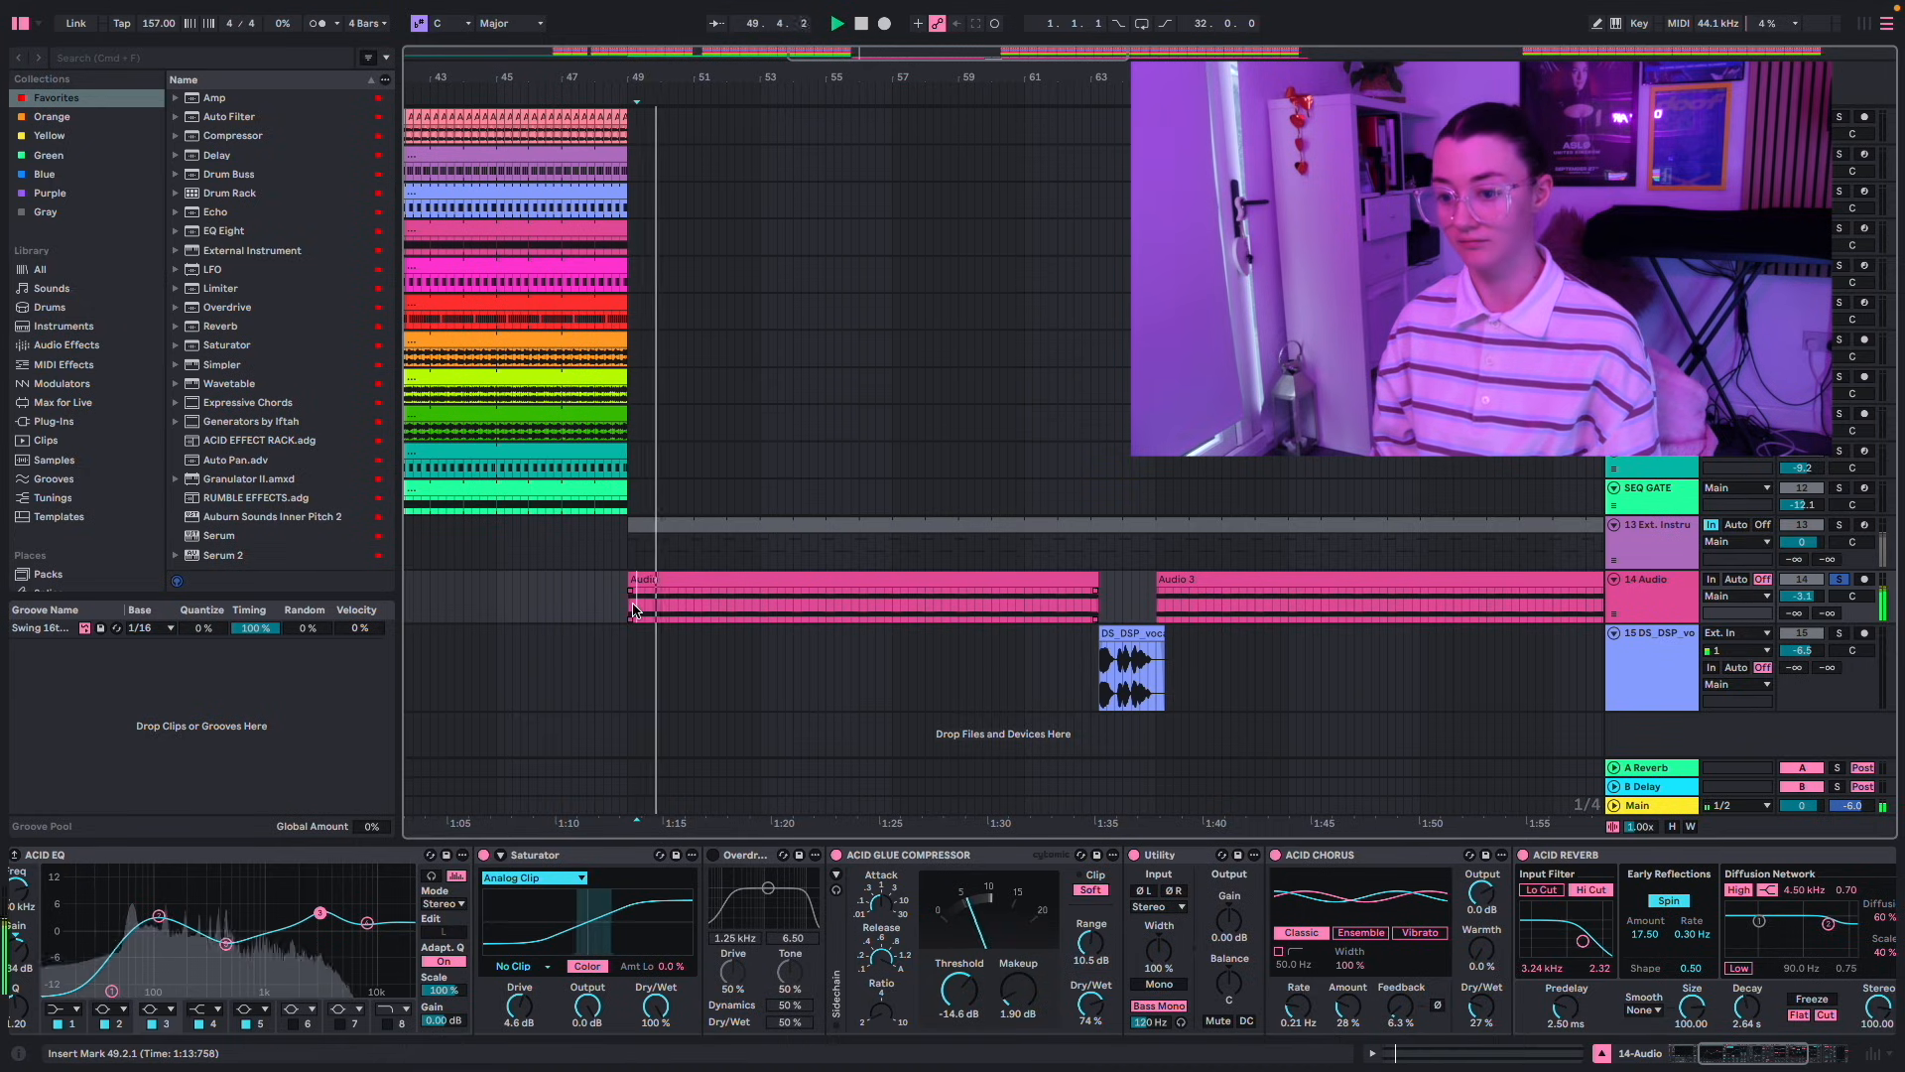
pyautogui.hscroll(-5, 576, 977)
pyautogui.moveTo(353, 940); pyautogui.dragTo(408, 944)
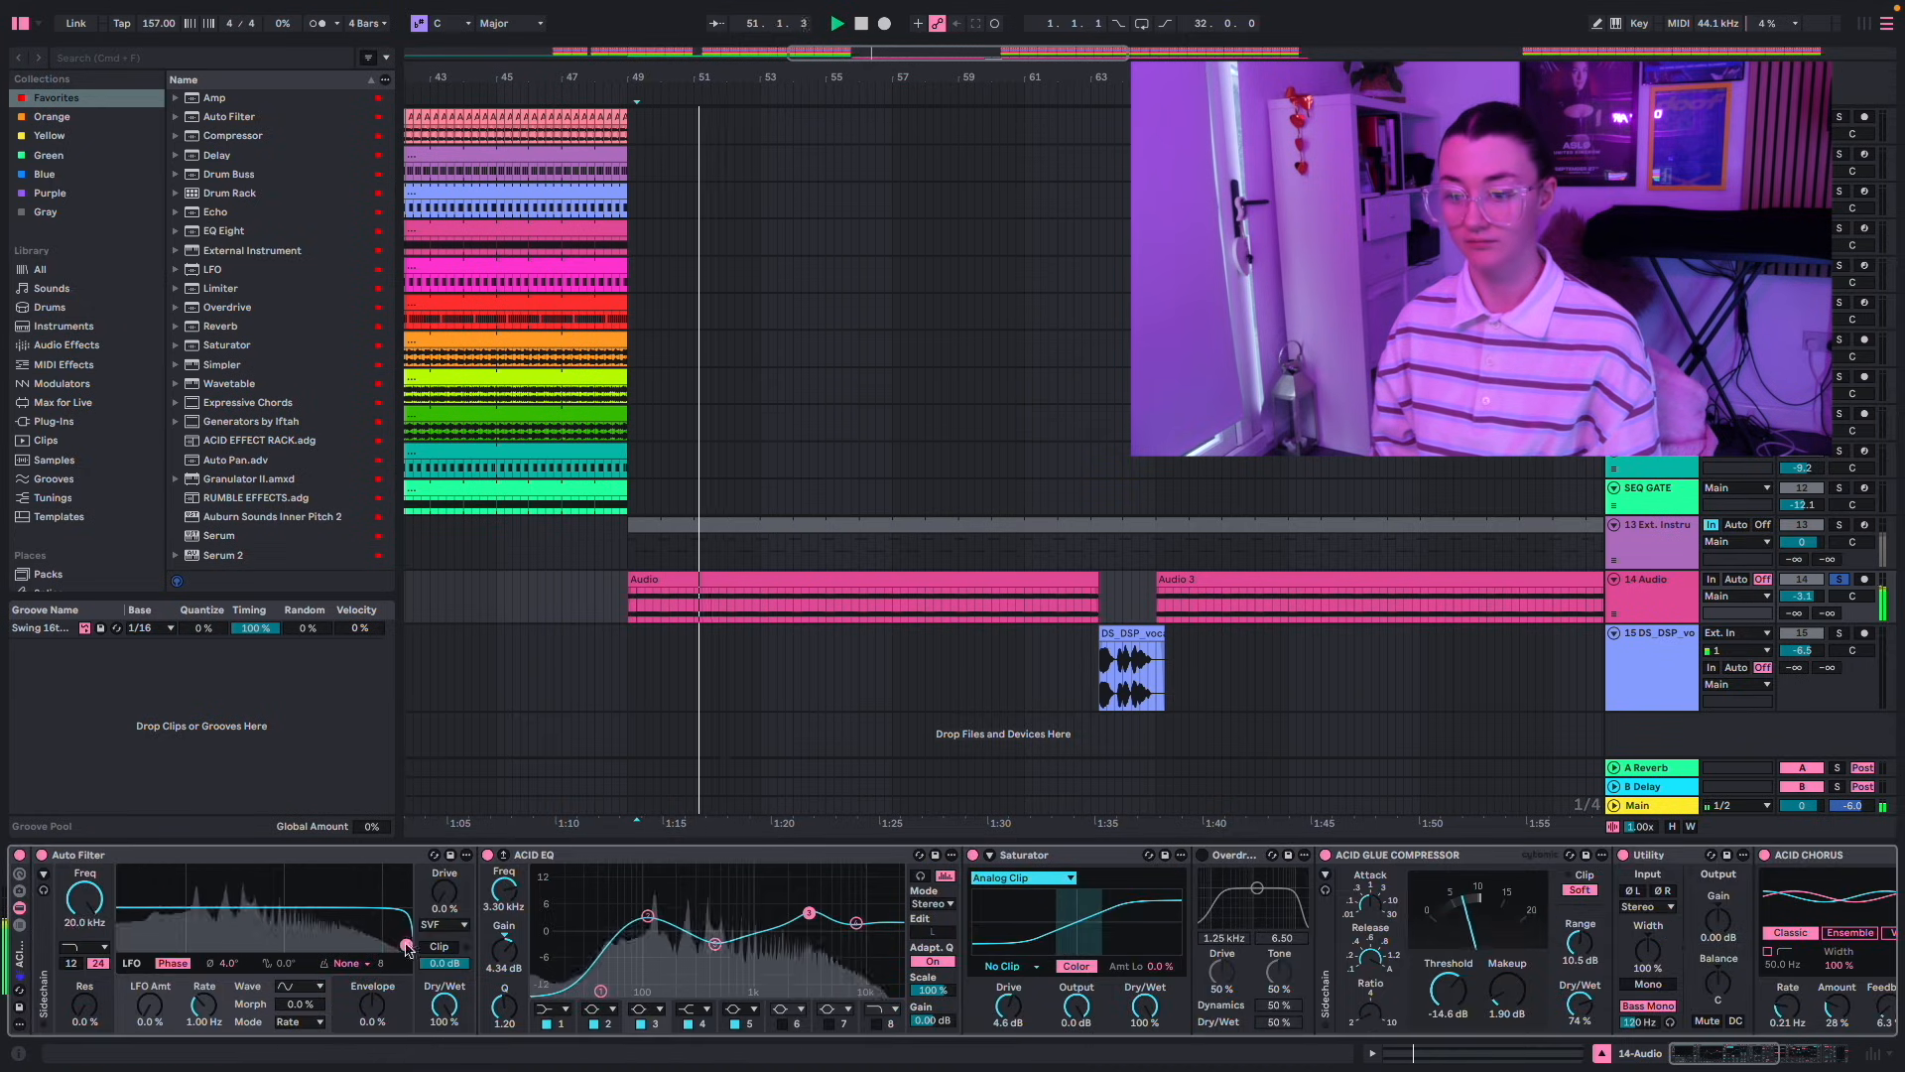
# - Switch the Overdrive device back on during playback, and stop the playback
pyautogui.hscroll(3, 879, 923)
pyautogui.hscroll(2, 879, 928)
pyautogui.click(845, 856)
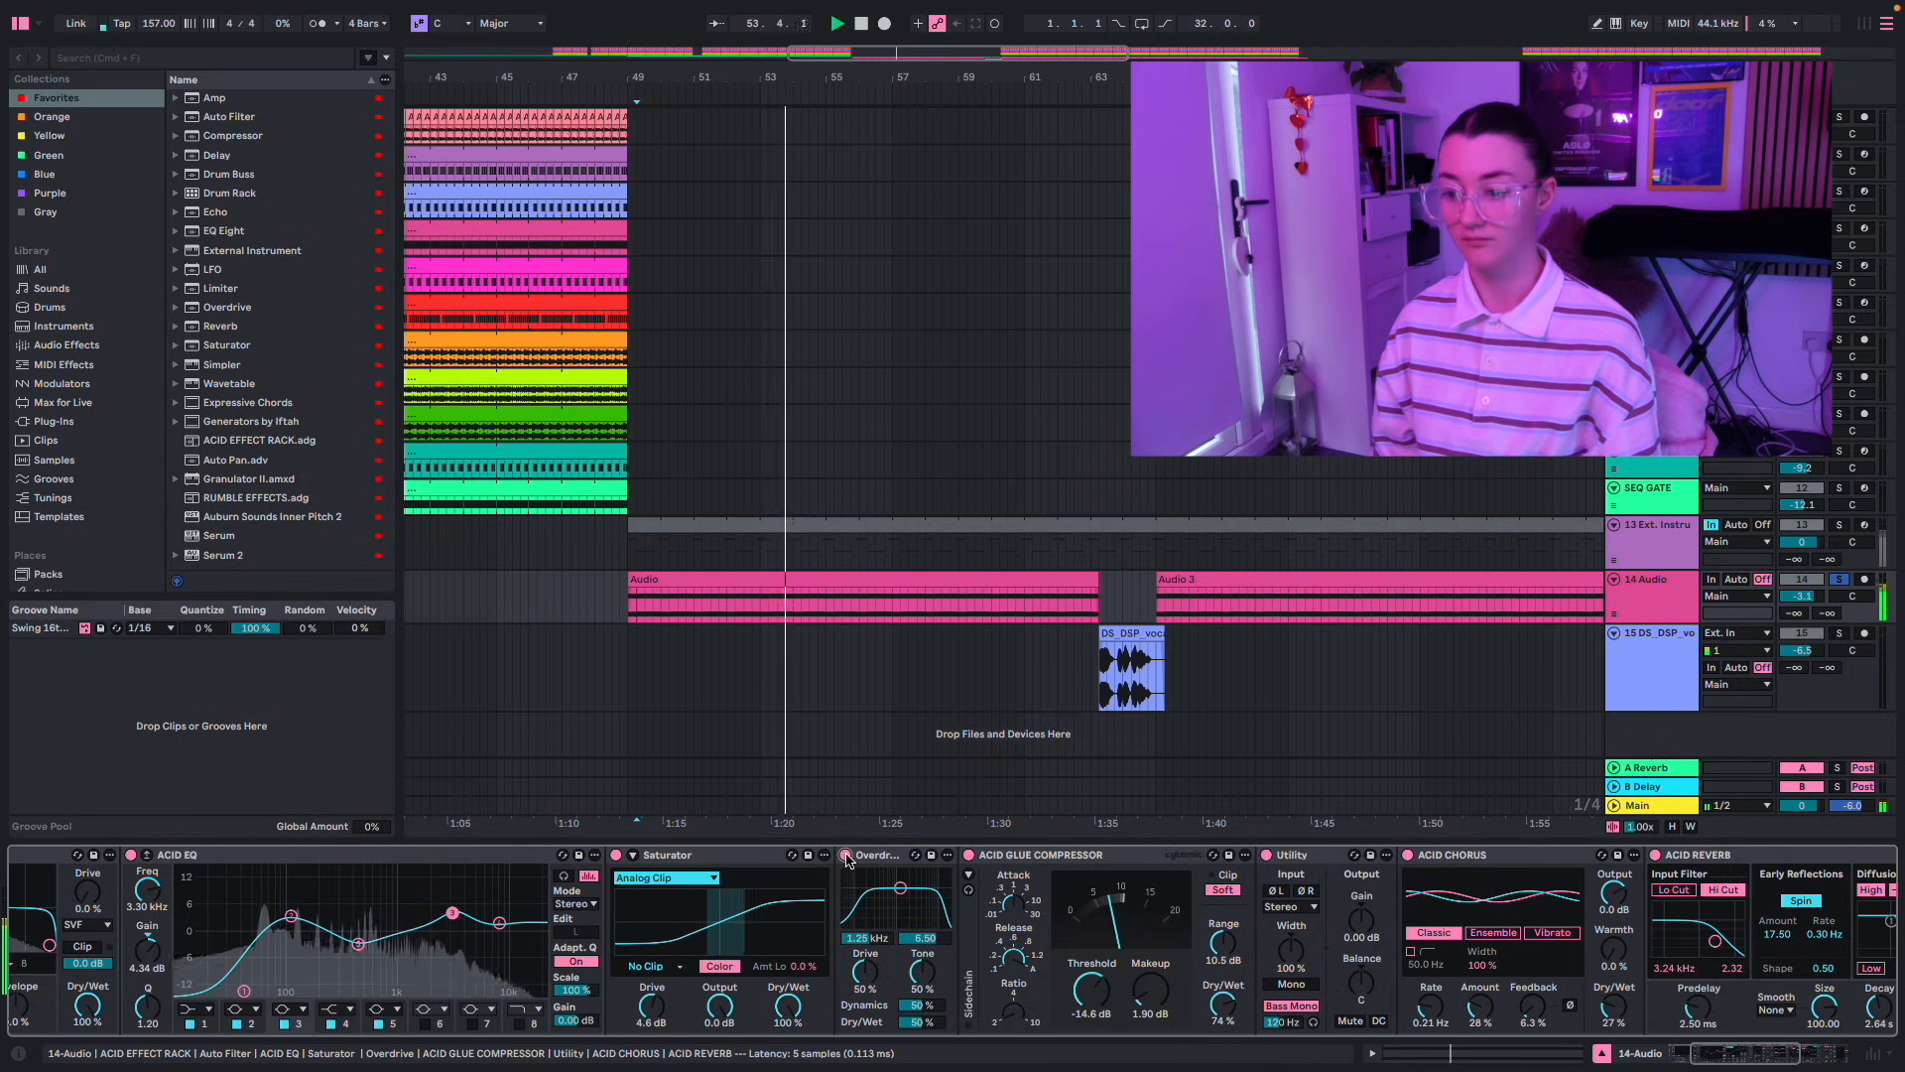
pyautogui.press('space')
# - Examine the glue compressor, Utility Bass Mono, chorus, reverb and sidechain compressor settings further along the acid effect chain
pyautogui.hscroll(4, 849, 883)
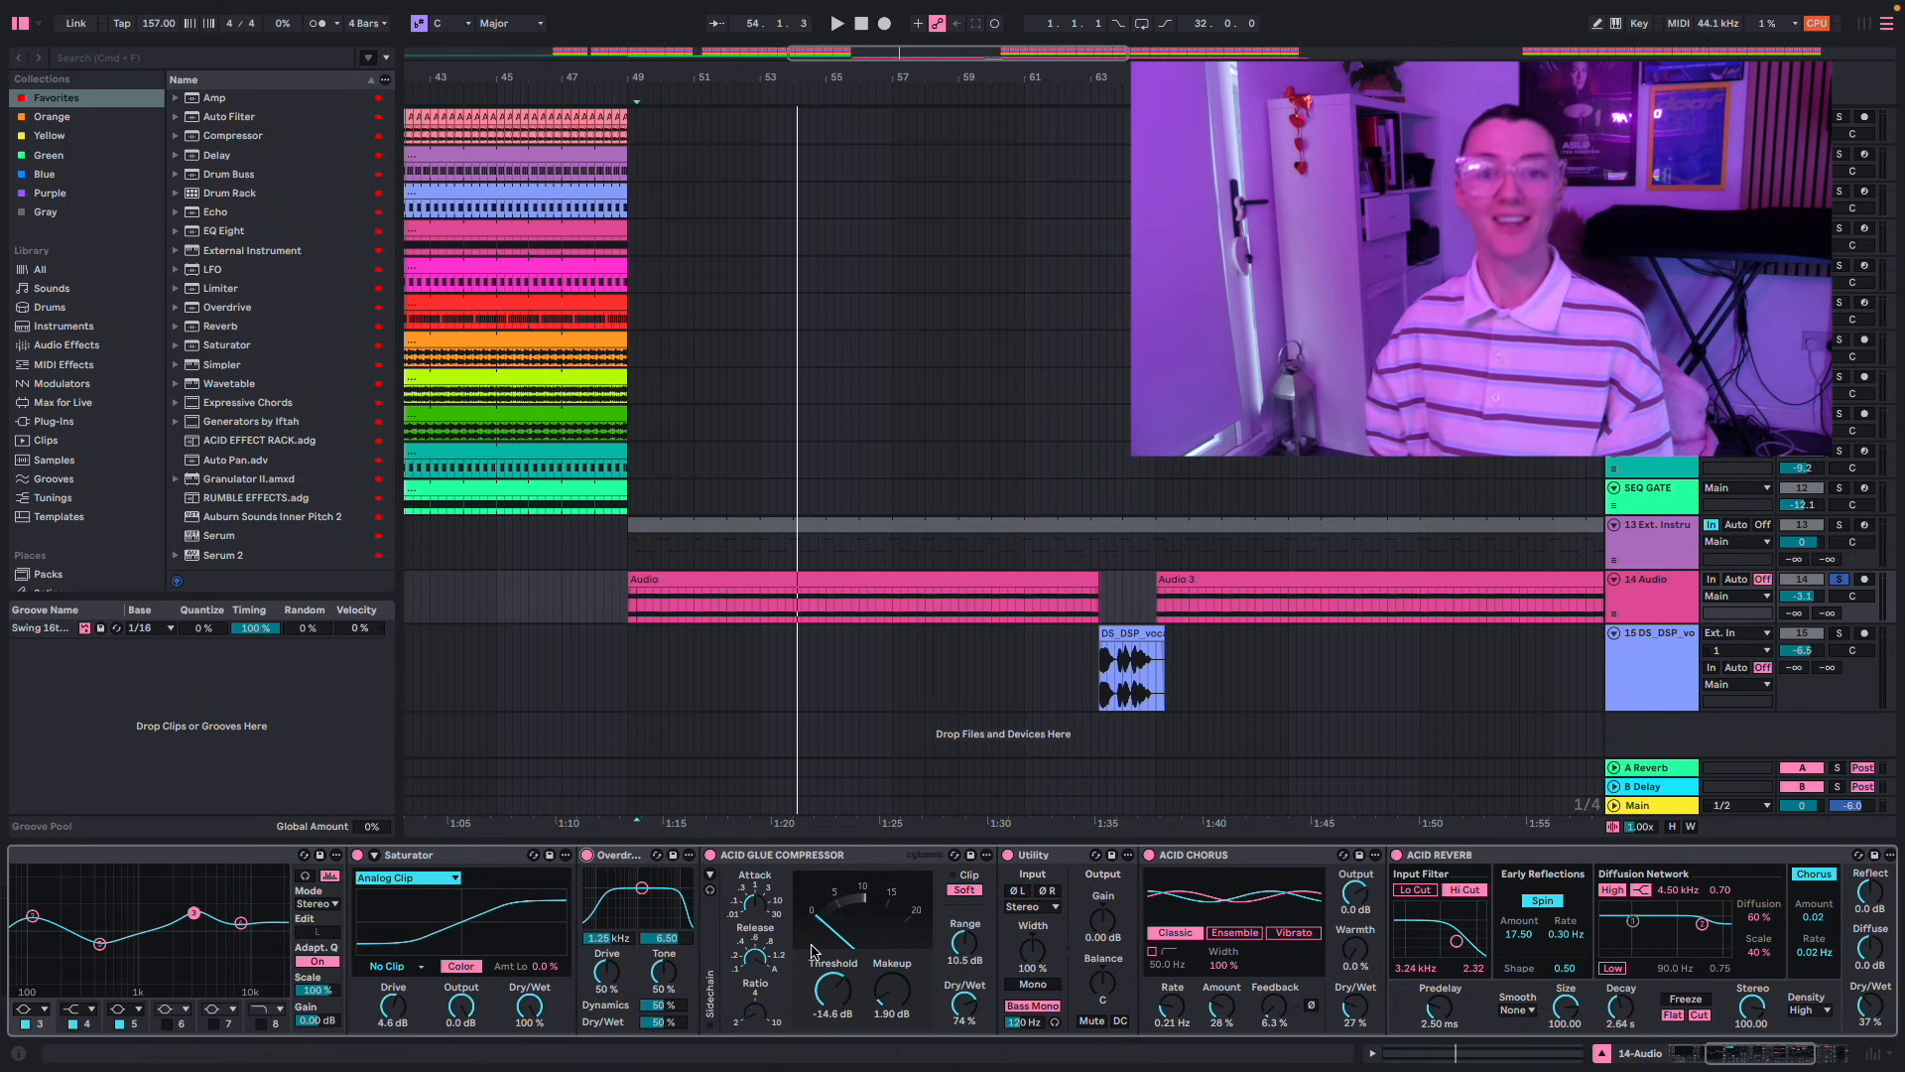
pyautogui.hscroll(3, 812, 950)
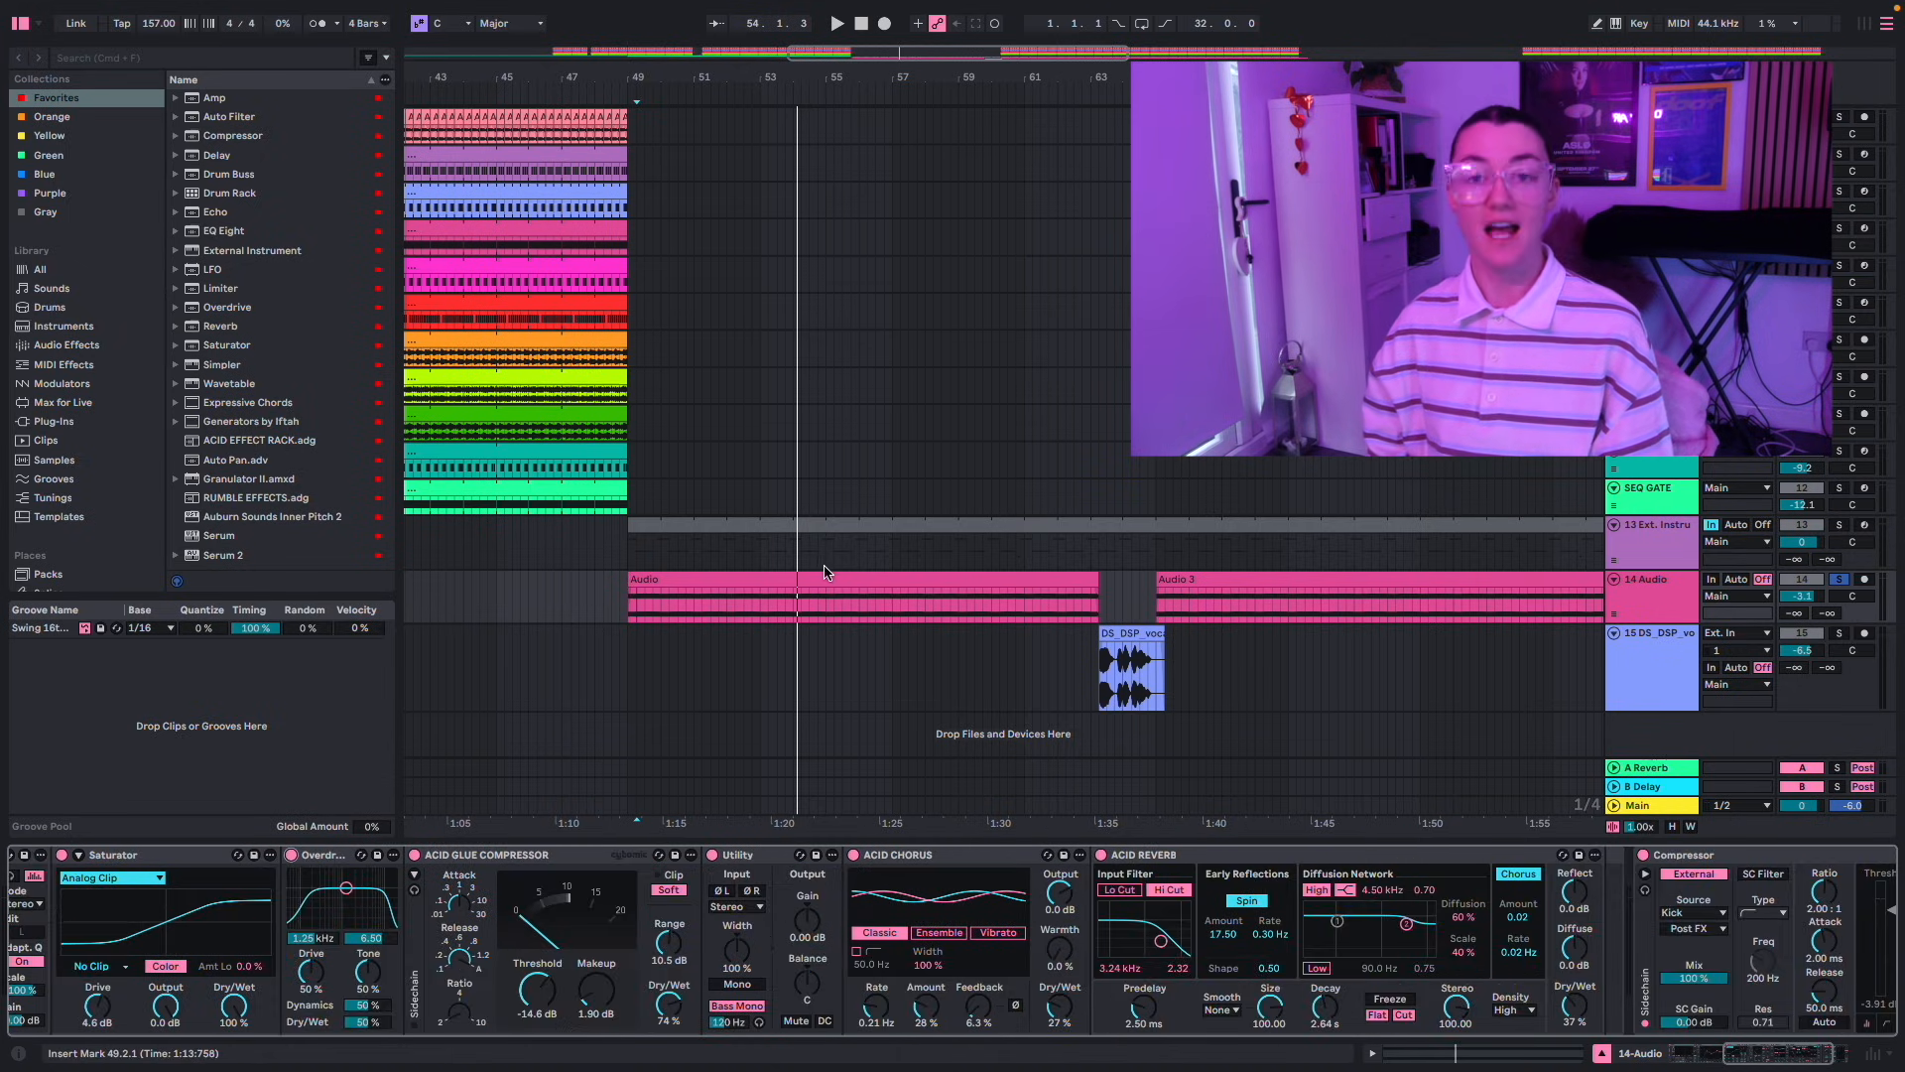
pyautogui.scroll(1, 825, 574)
pyautogui.click(689, 612)
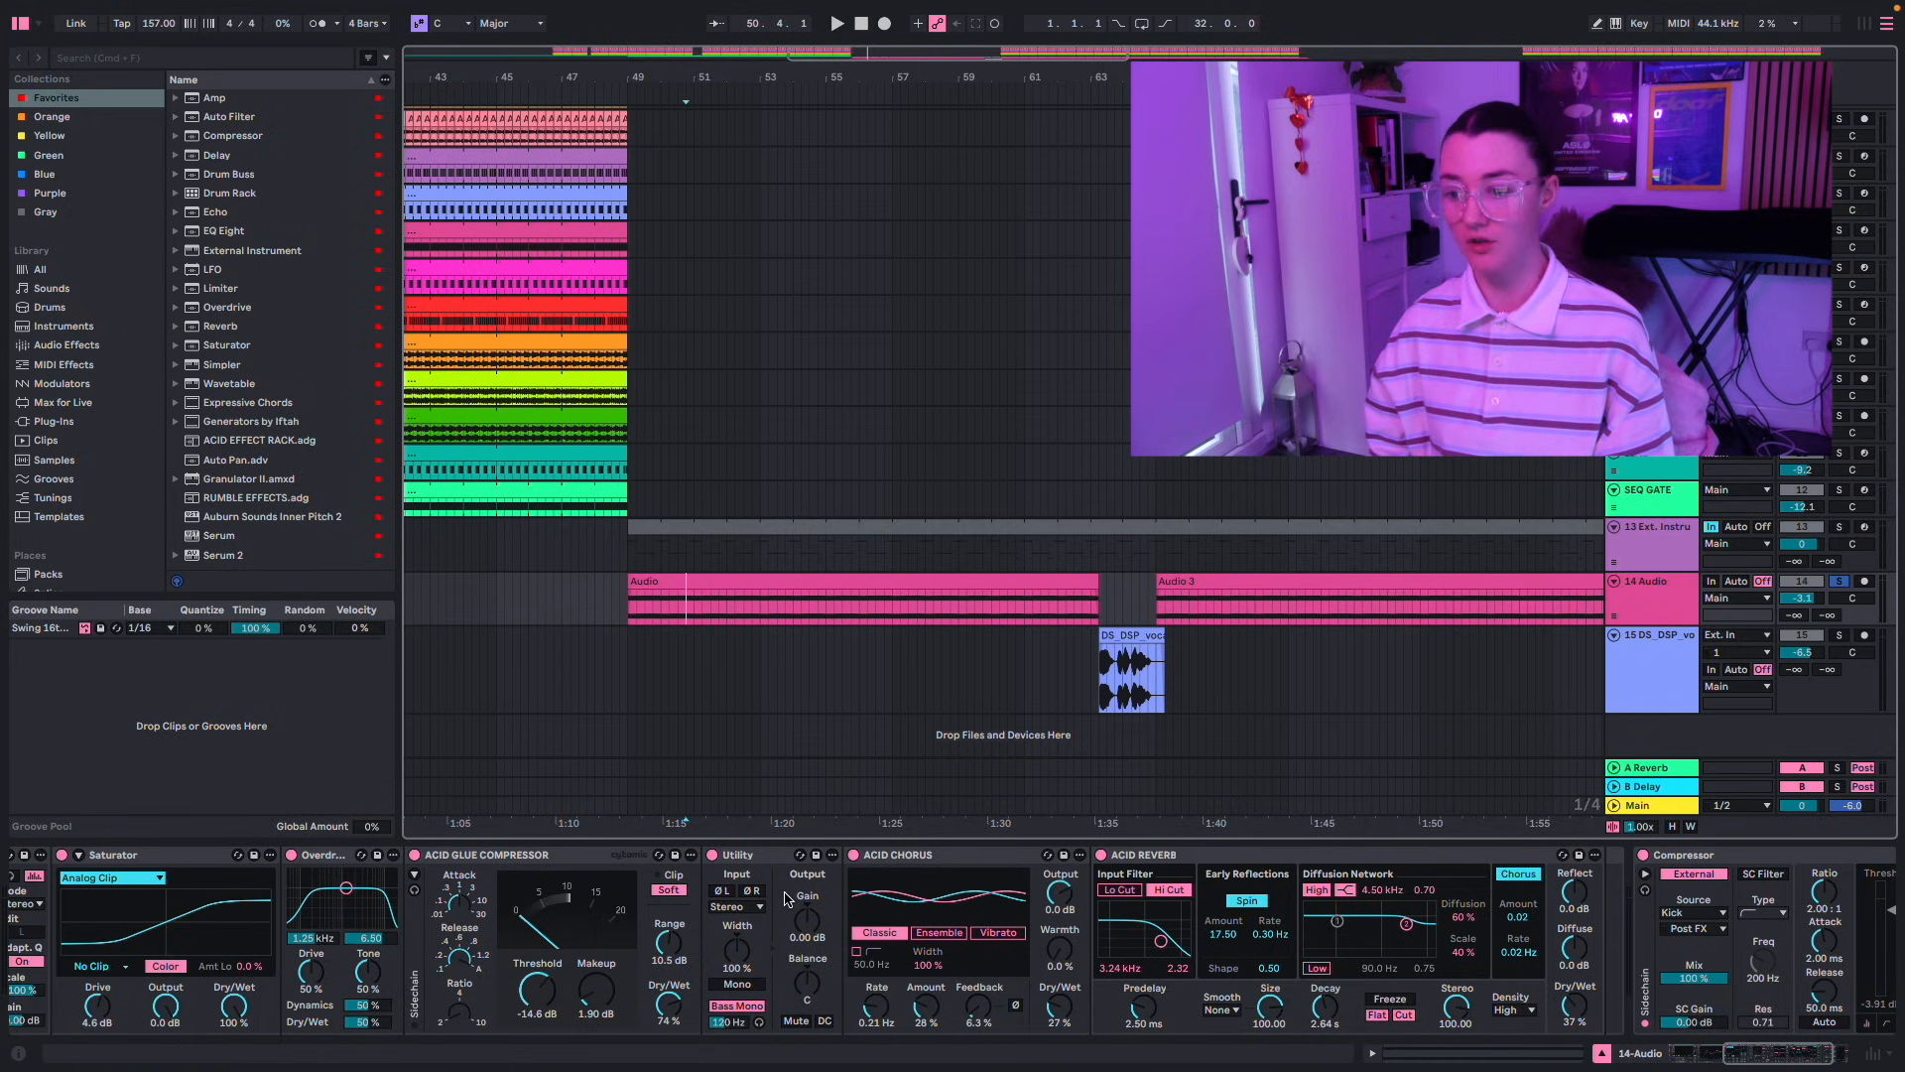
pyautogui.click(767, 859)
pyautogui.click(736, 1007)
pyautogui.click(736, 1007)
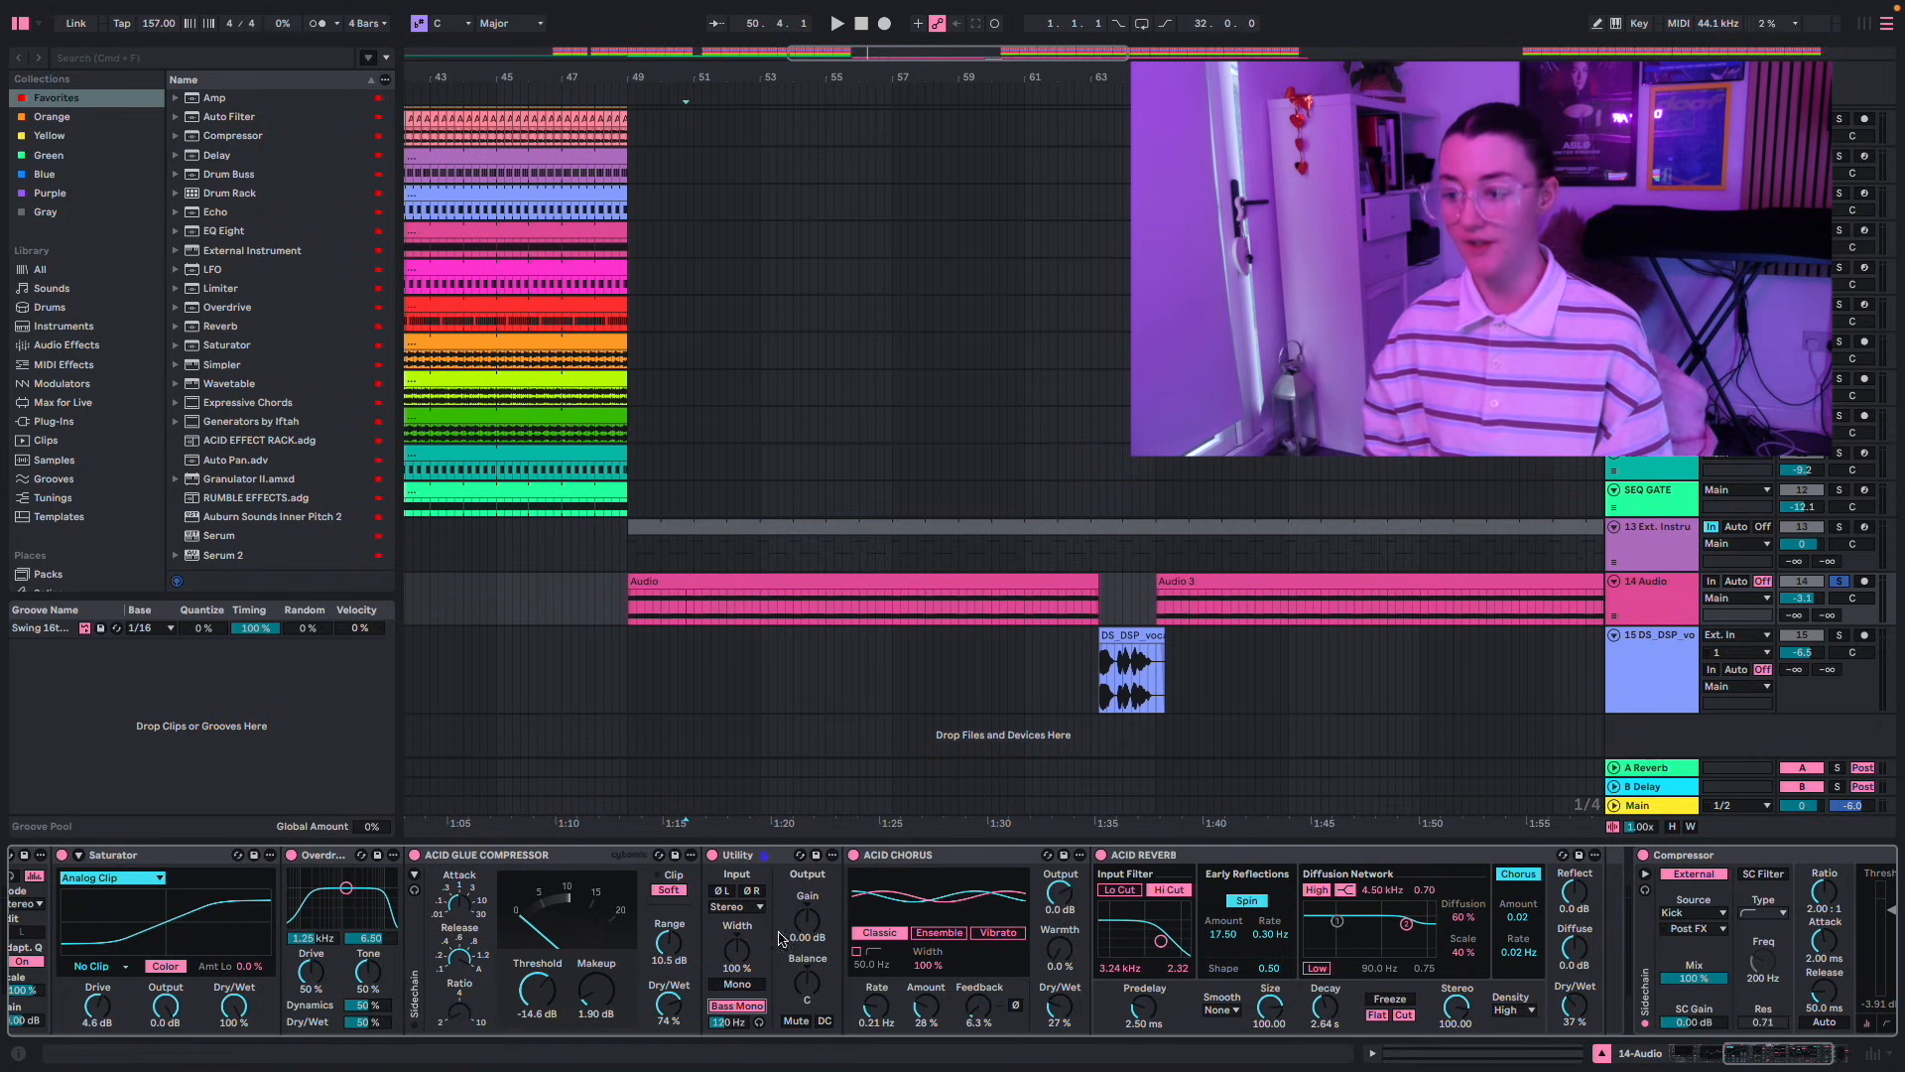
pyautogui.hscroll(3, 780, 938)
pyautogui.hscroll(3, 819, 896)
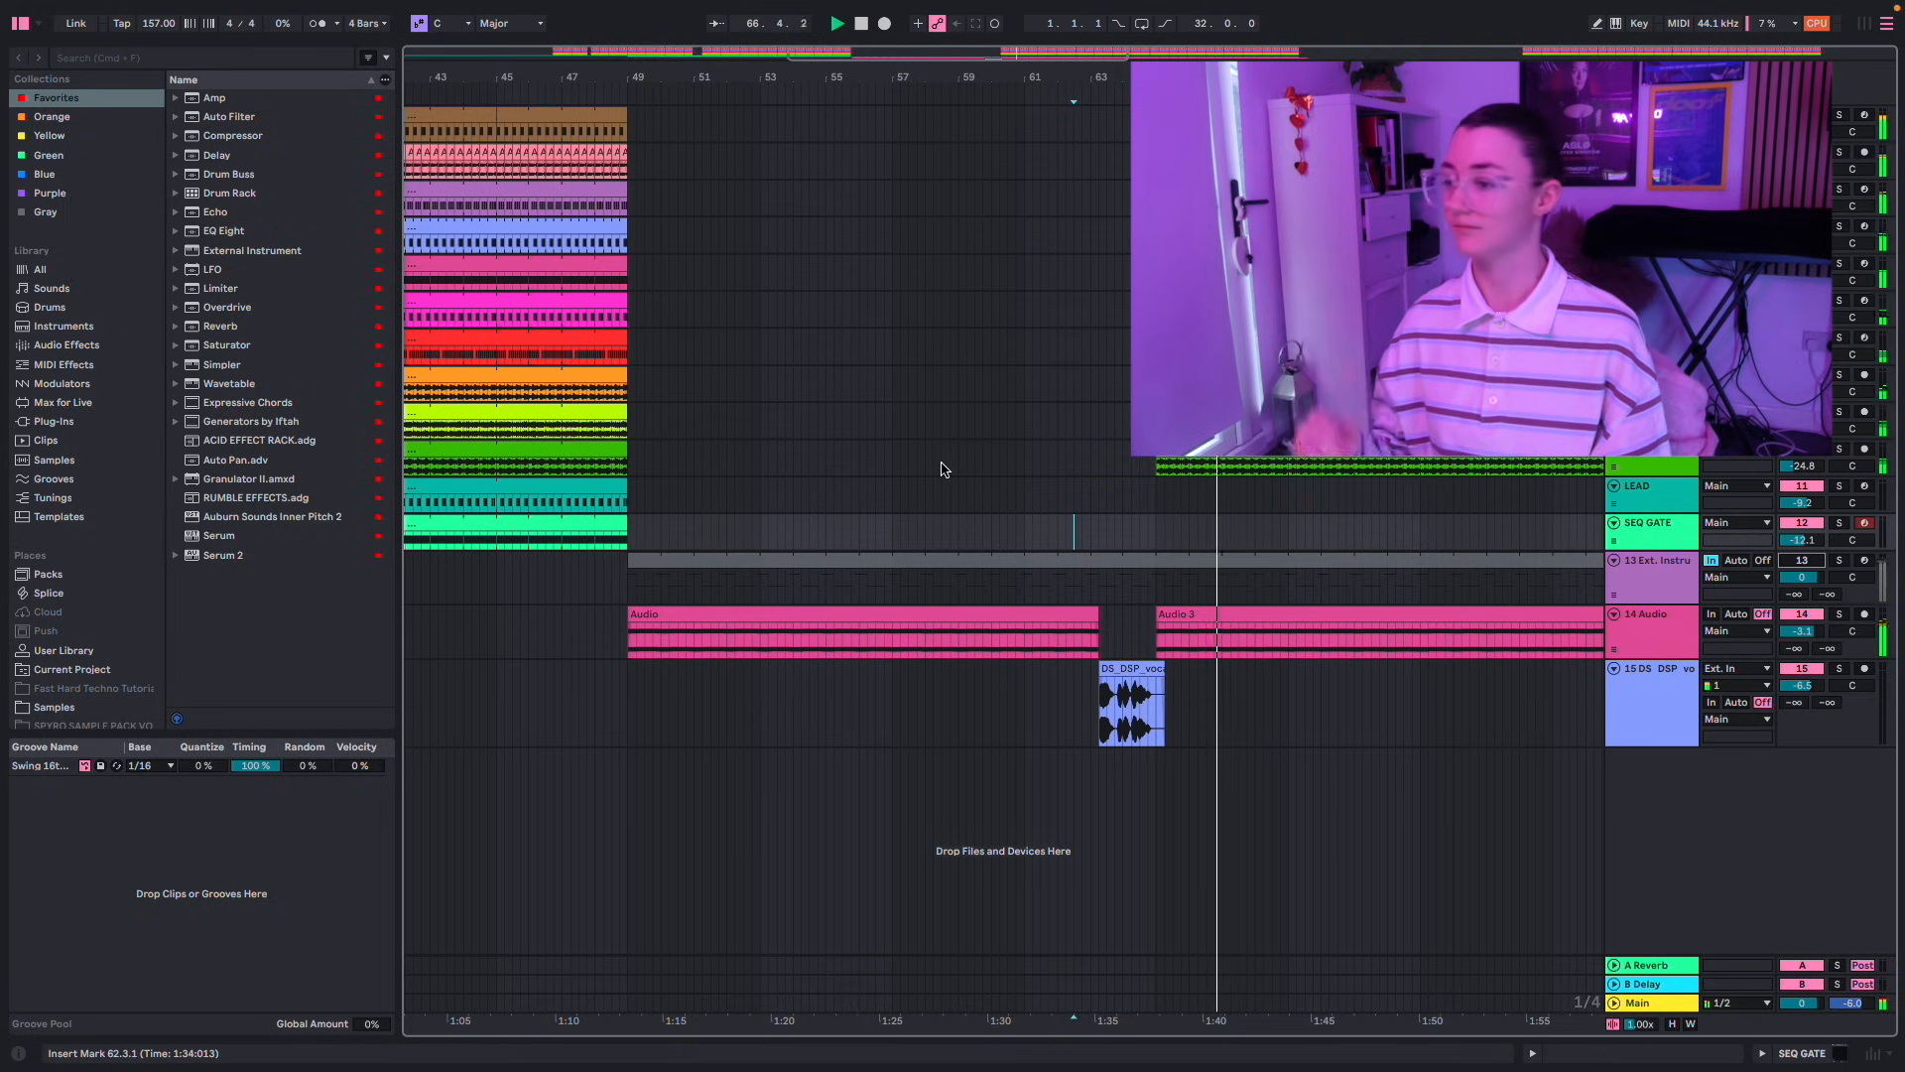
# - Stop playback and reactivate the 13 Ext. Instrument track in the Session View mixer
pyautogui.press('space')
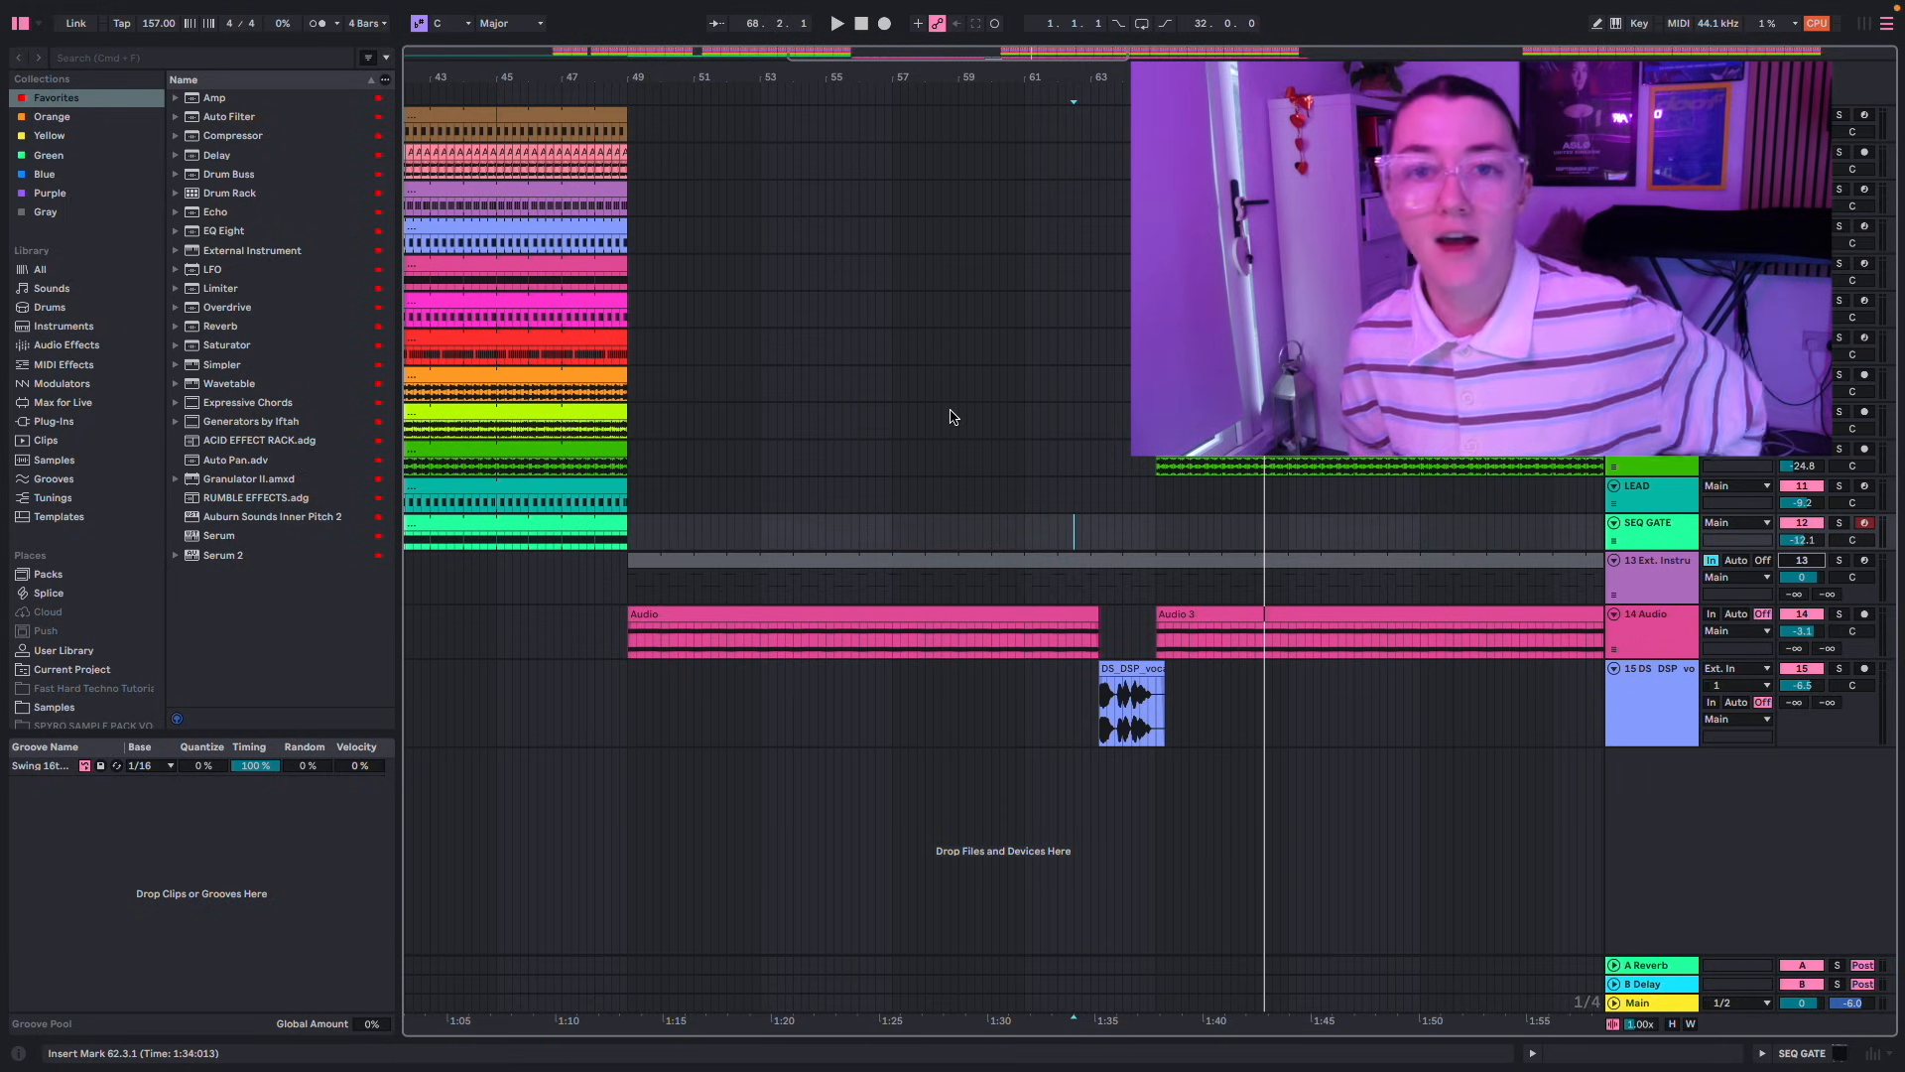
pyautogui.press('Tab')
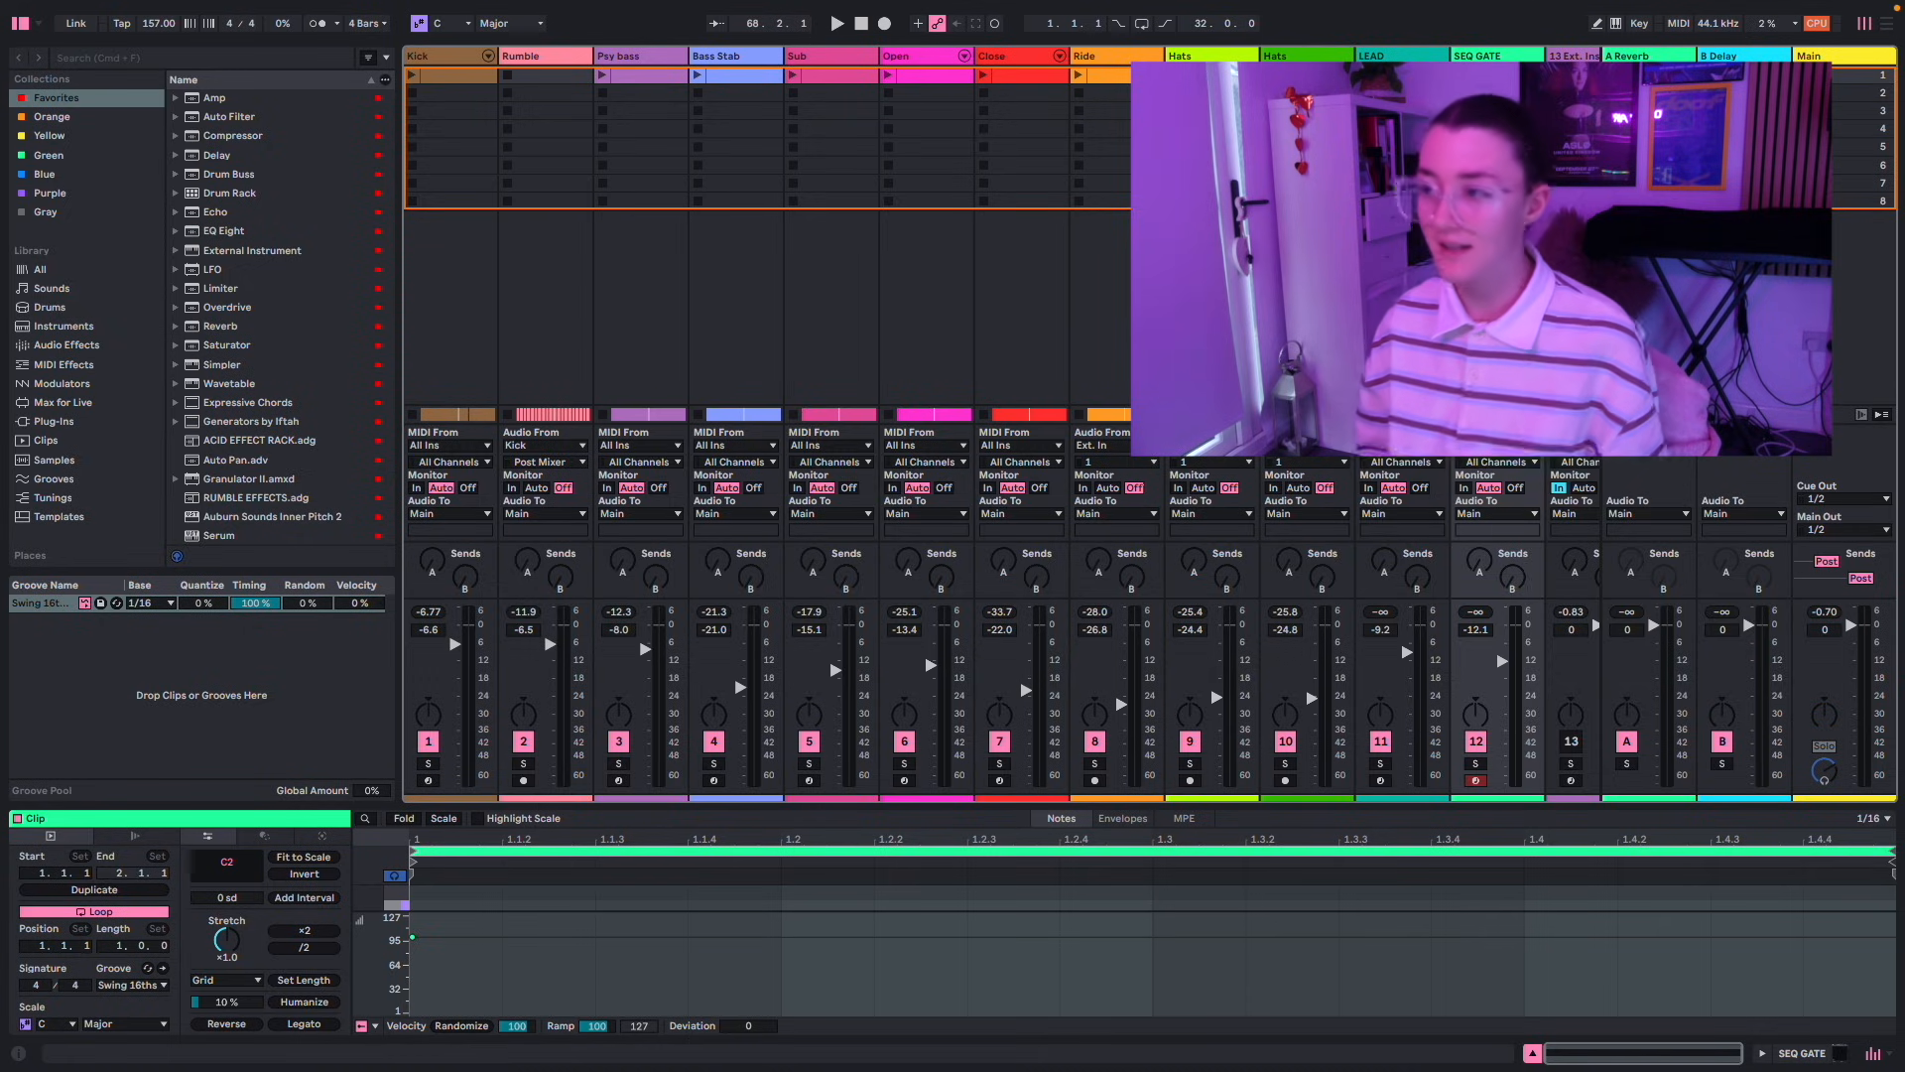
pyautogui.hscroll(5, 1002, 423)
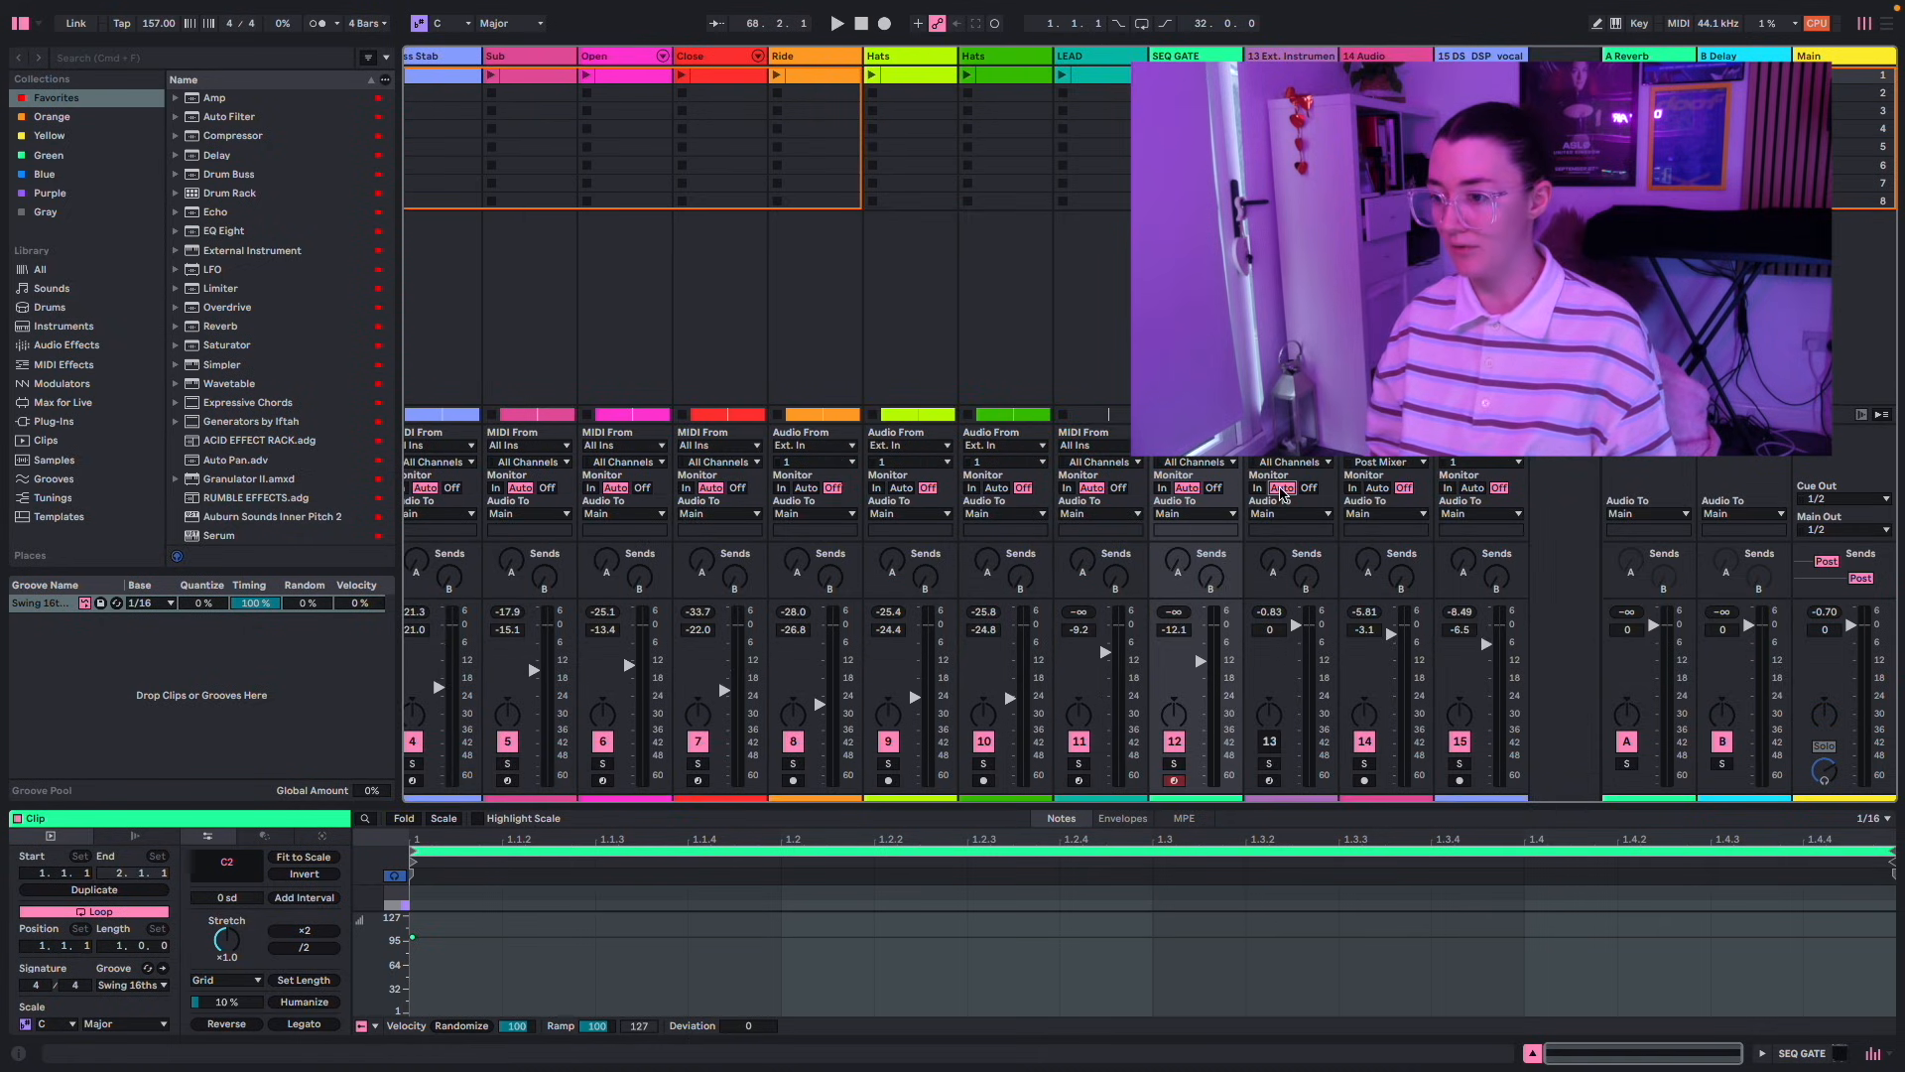
pyautogui.click(1269, 741)
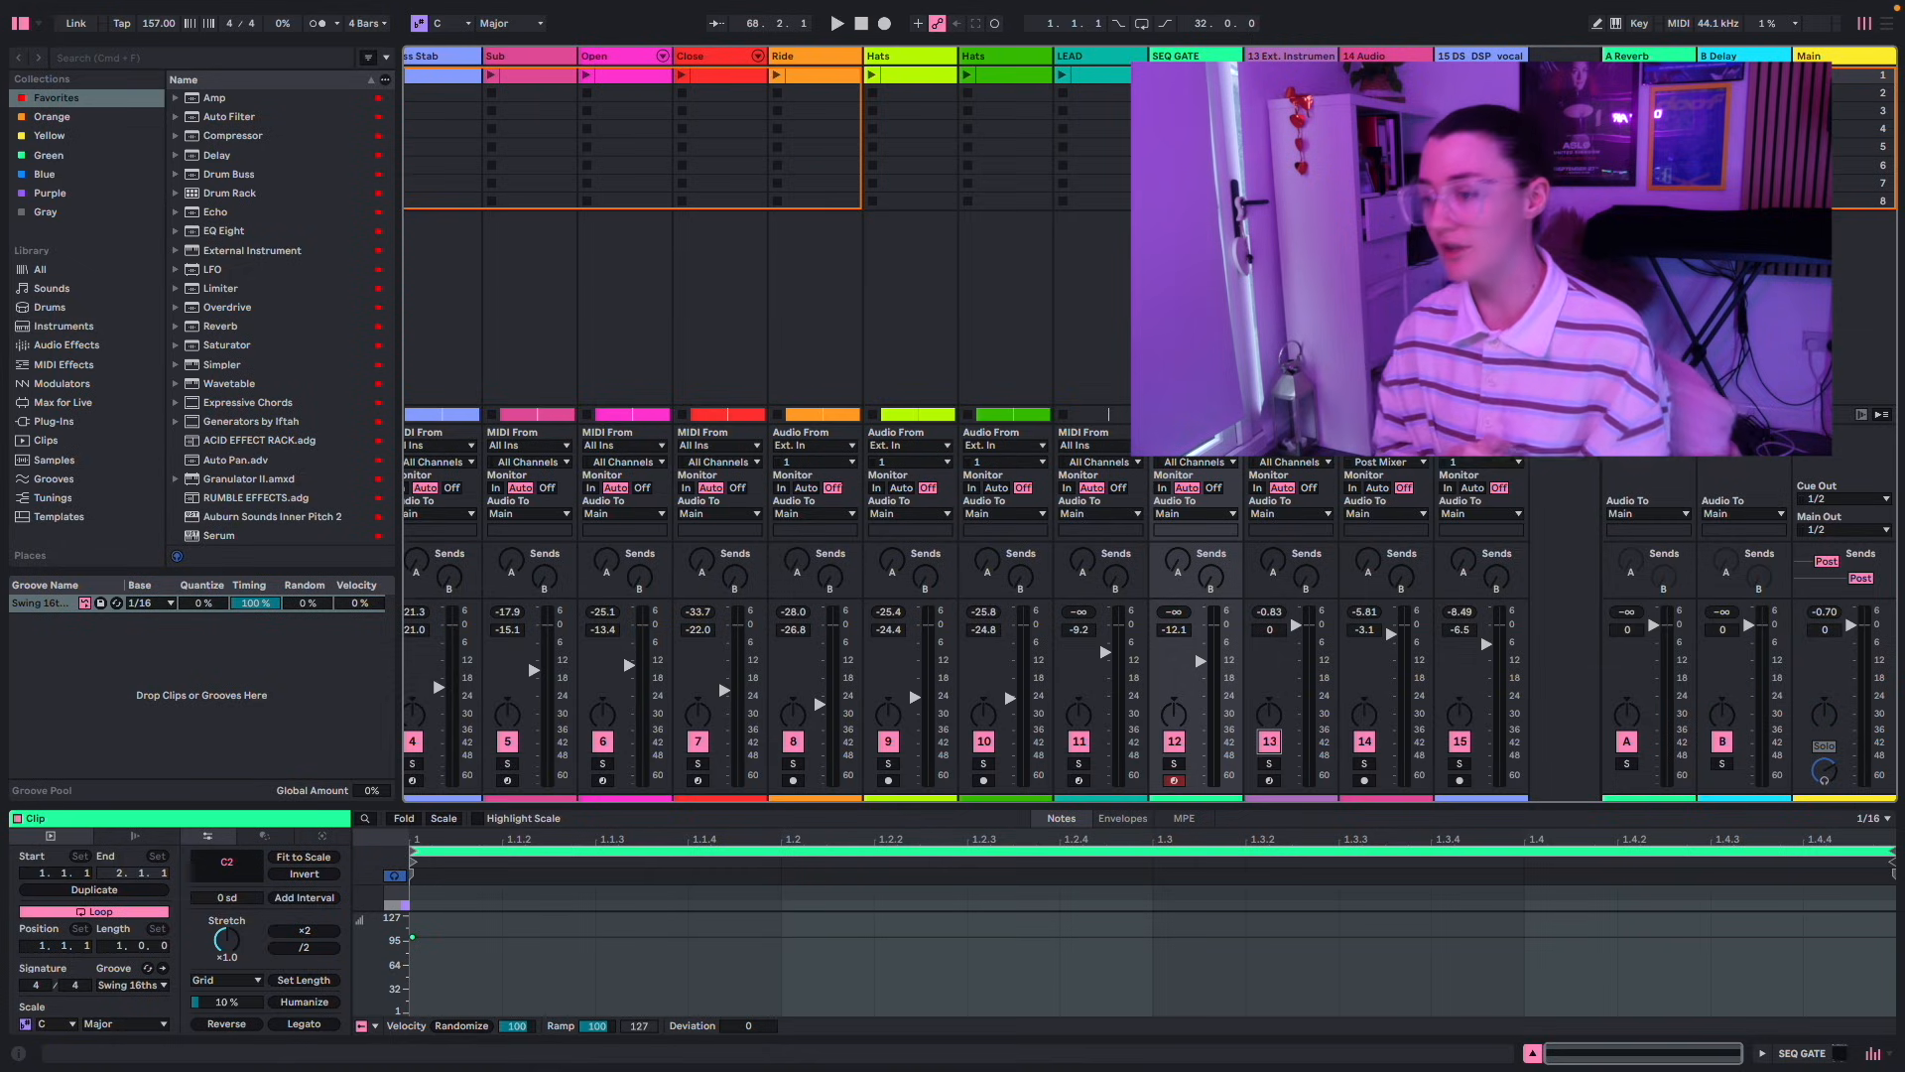
# - Open the external instrument track's first and second clips in an enlarged note editor to view their patterns
pyautogui.doubleClick(1298, 76)
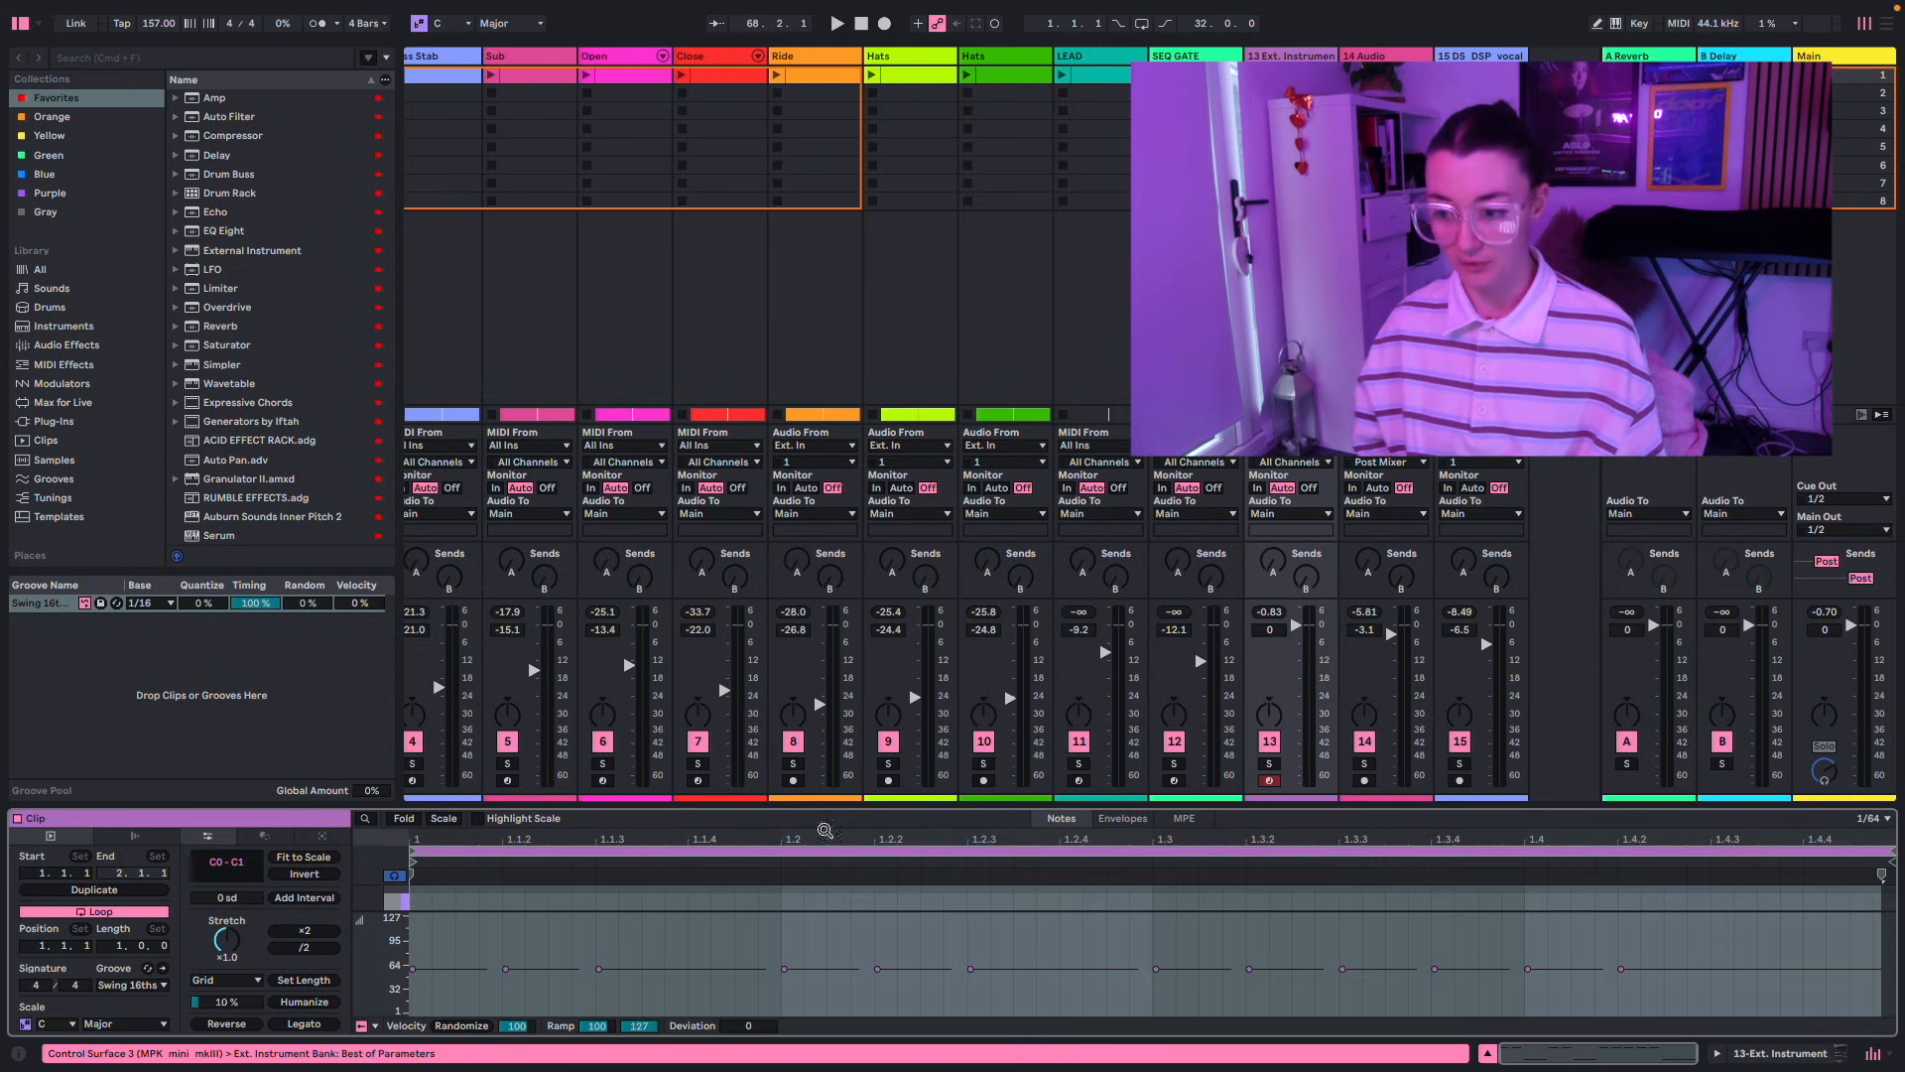
pyautogui.moveTo(827, 805); pyautogui.dragTo(827, 306)
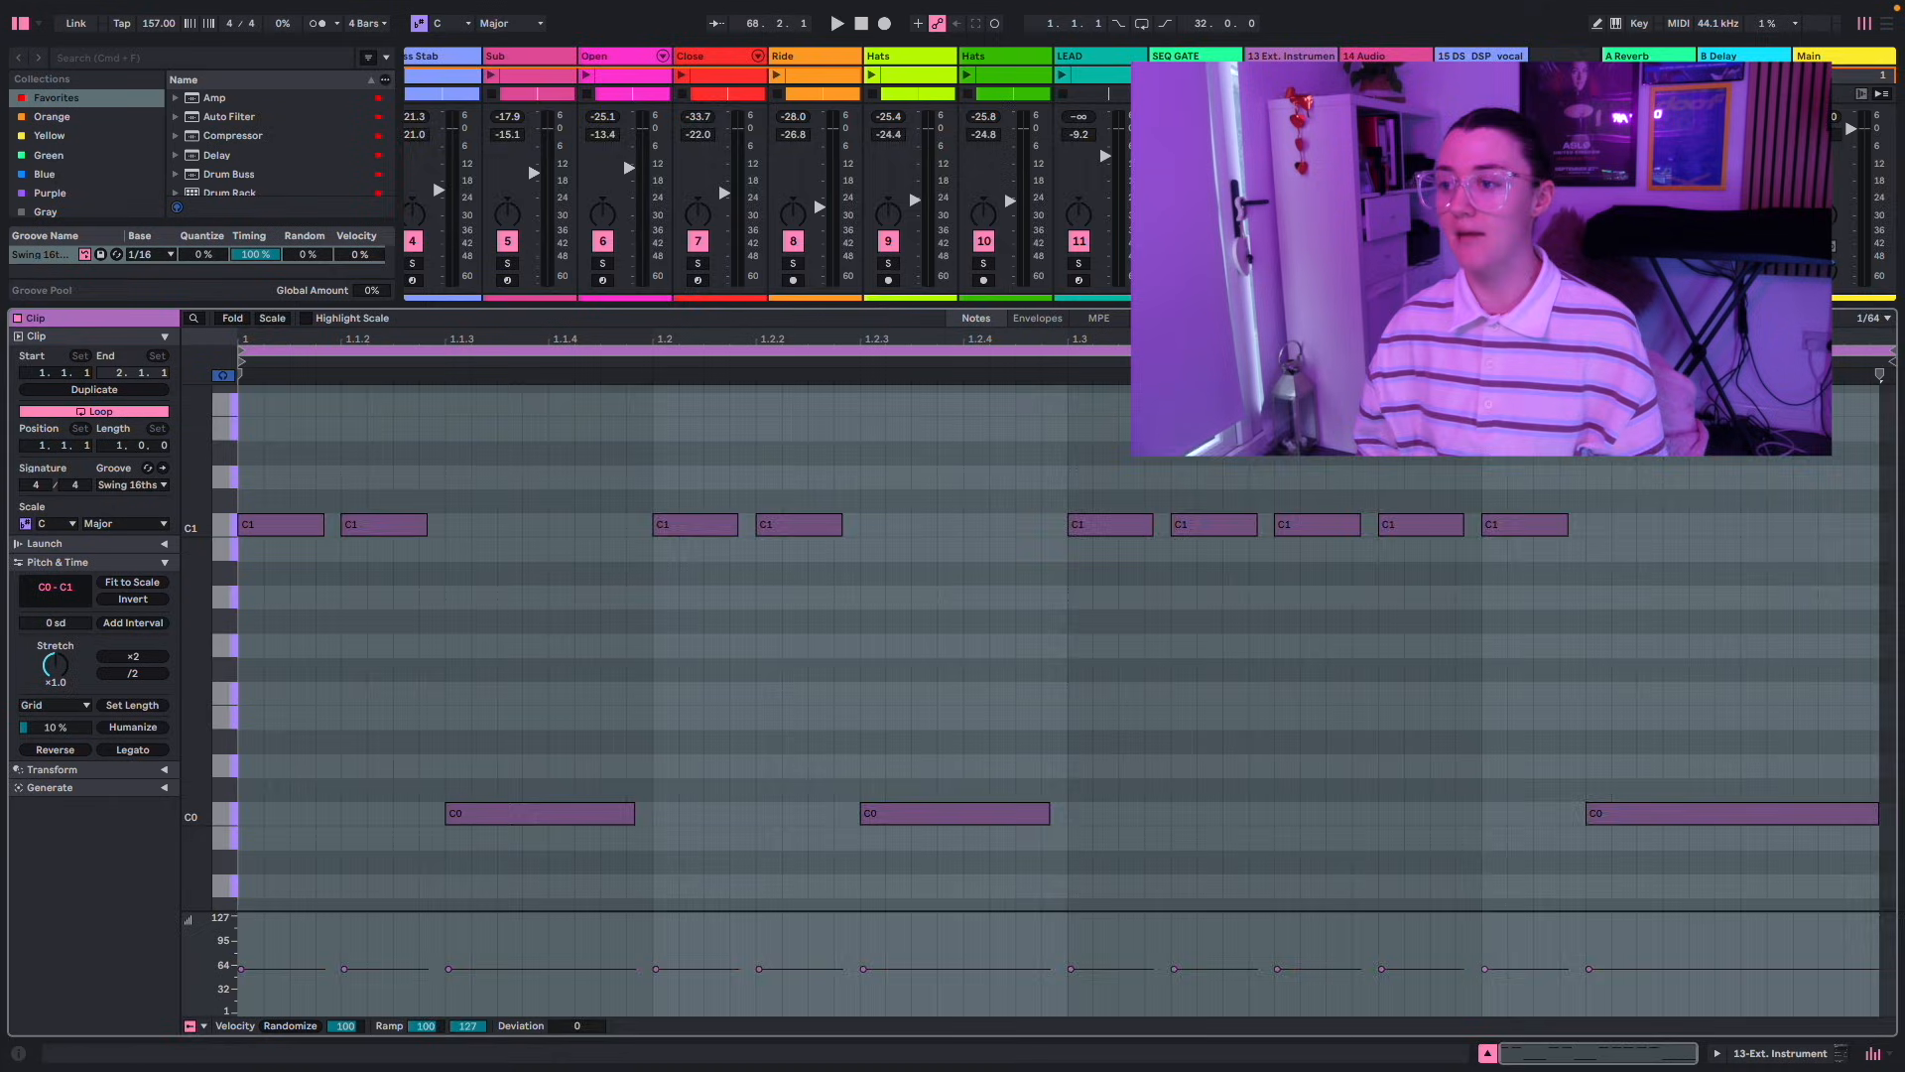
pyautogui.moveTo(864, 103); pyautogui.dragTo(864, 208)
pyautogui.press('Down')
pyautogui.scroll(2, 1187, 527)
pyautogui.moveTo(197, 563); pyautogui.dragTo(260, 576)
pyautogui.scroll(3, 348, 627)
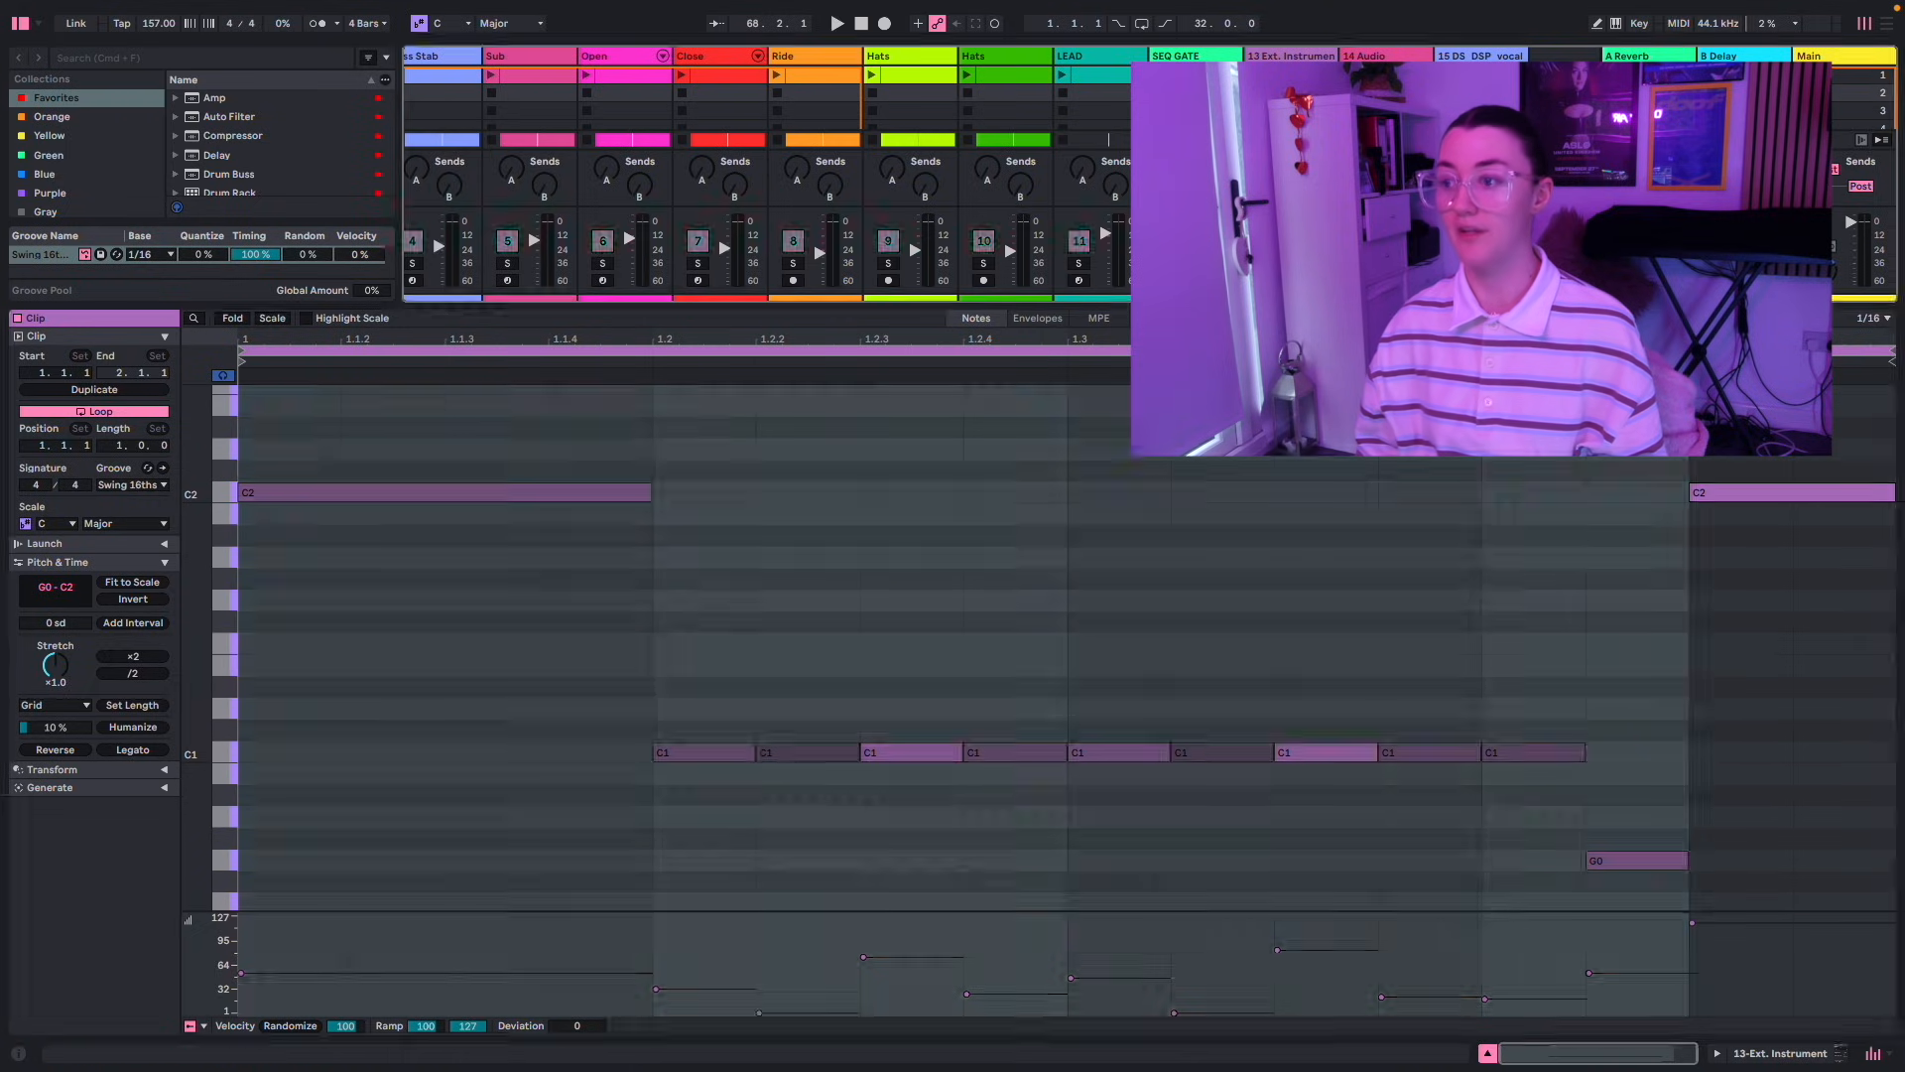
# - Play the second clip's pattern and examine its note velocities in an enlarged velocity lane
pyautogui.press('space')
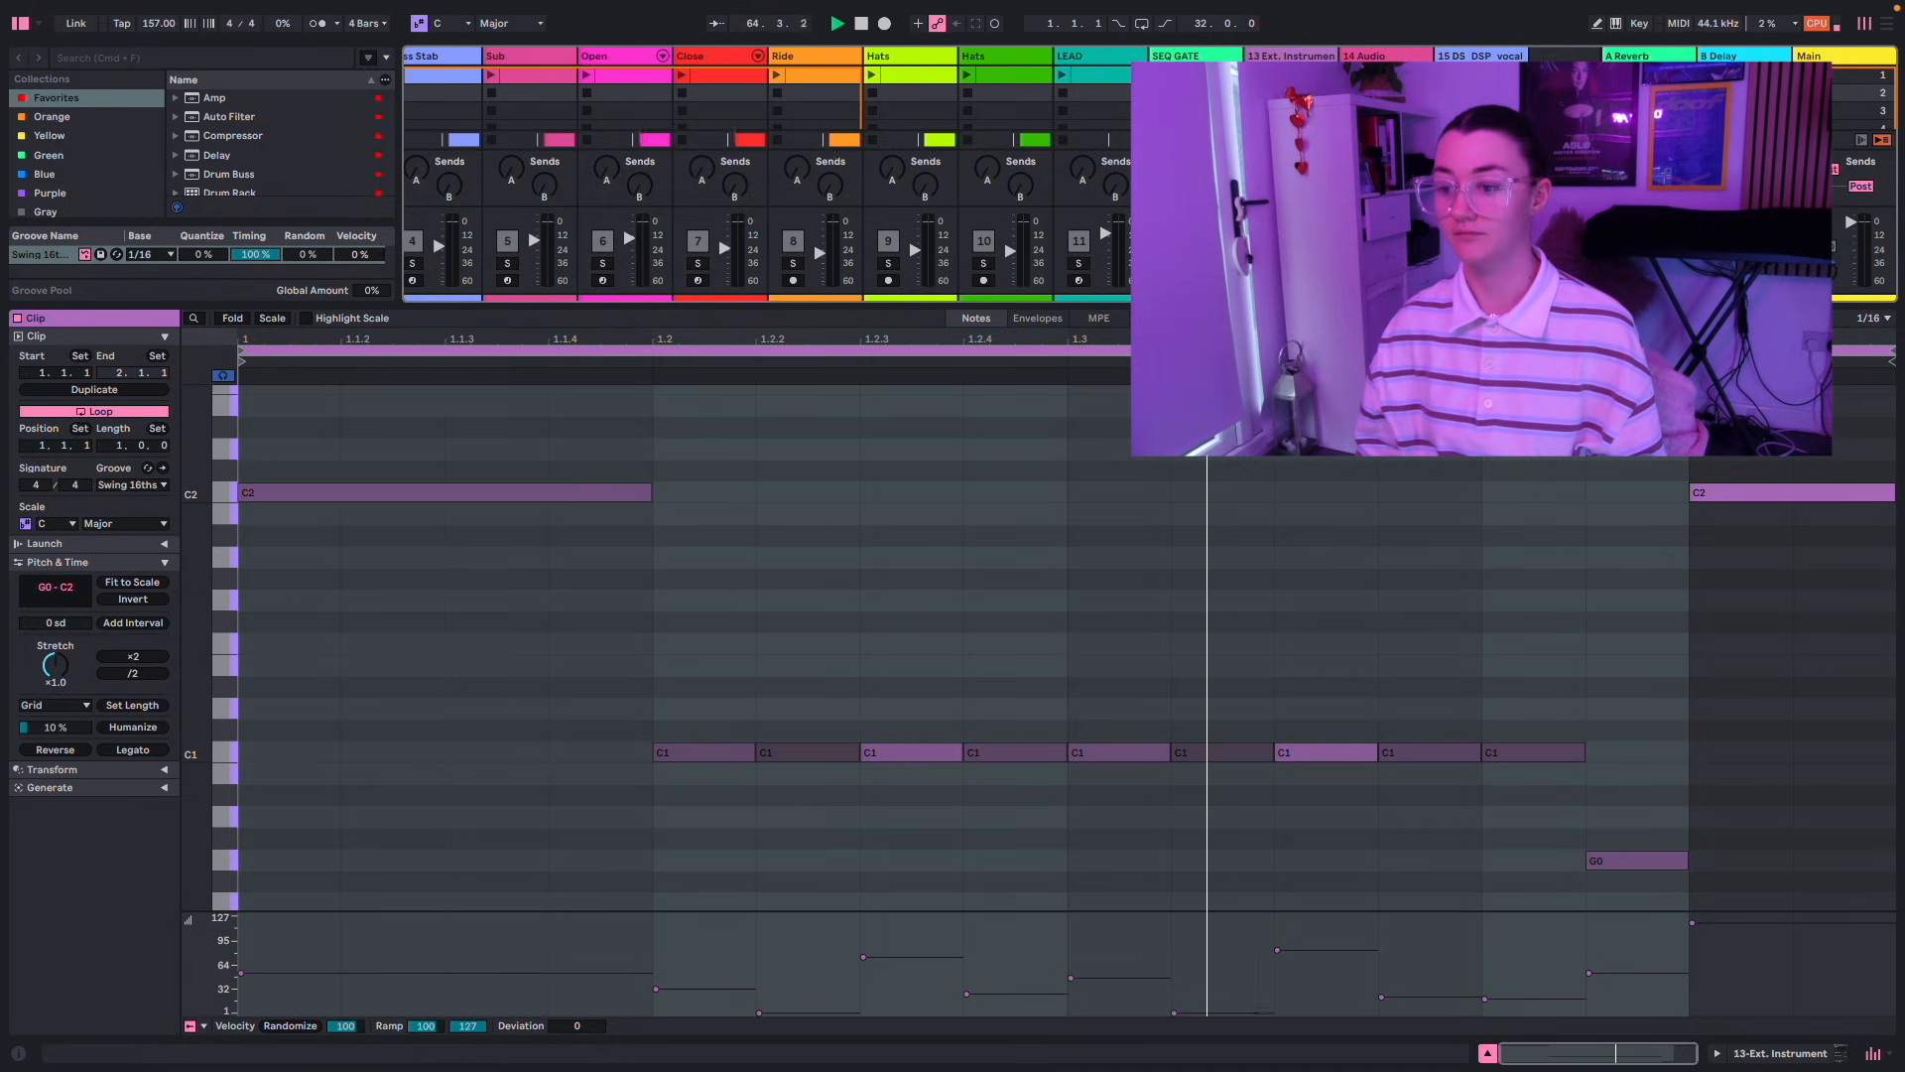
pyautogui.press('space')
pyautogui.moveTo(859, 910); pyautogui.dragTo(277, 526)
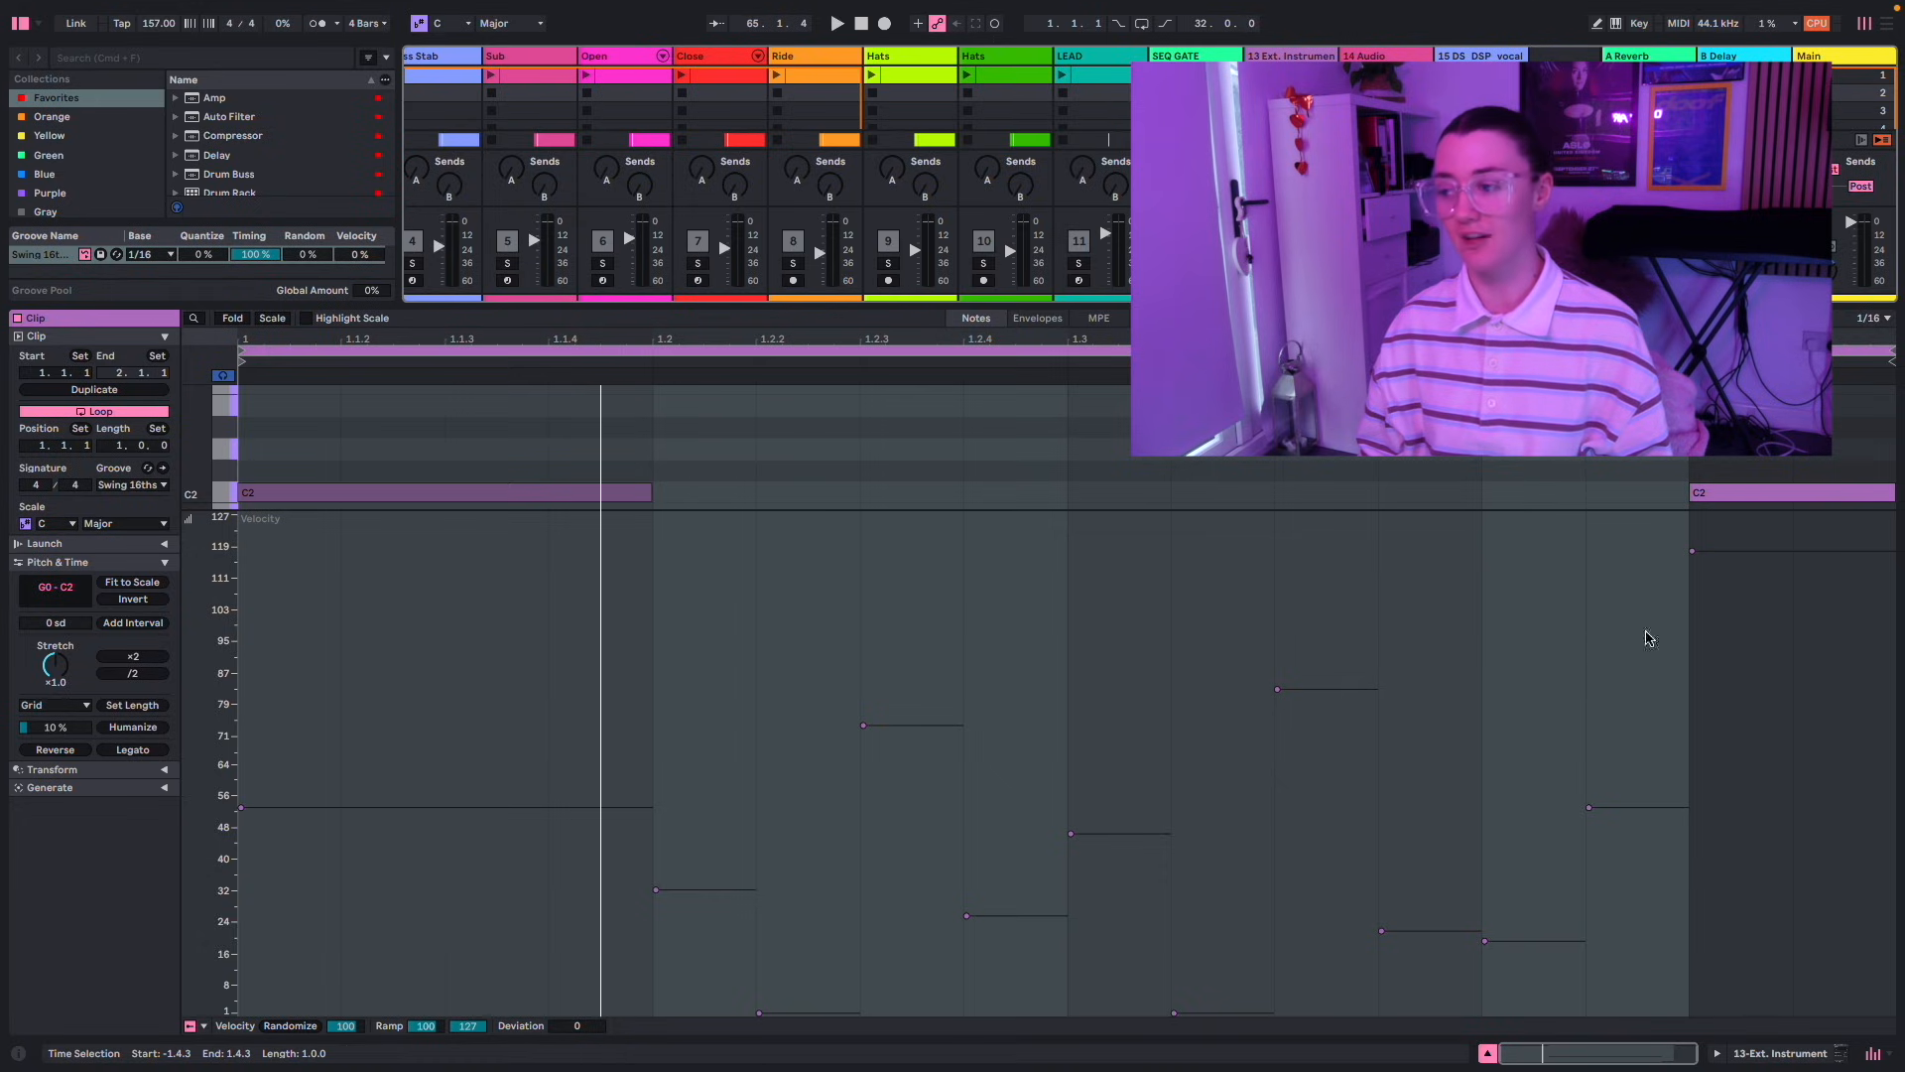
pyautogui.click(1733, 600)
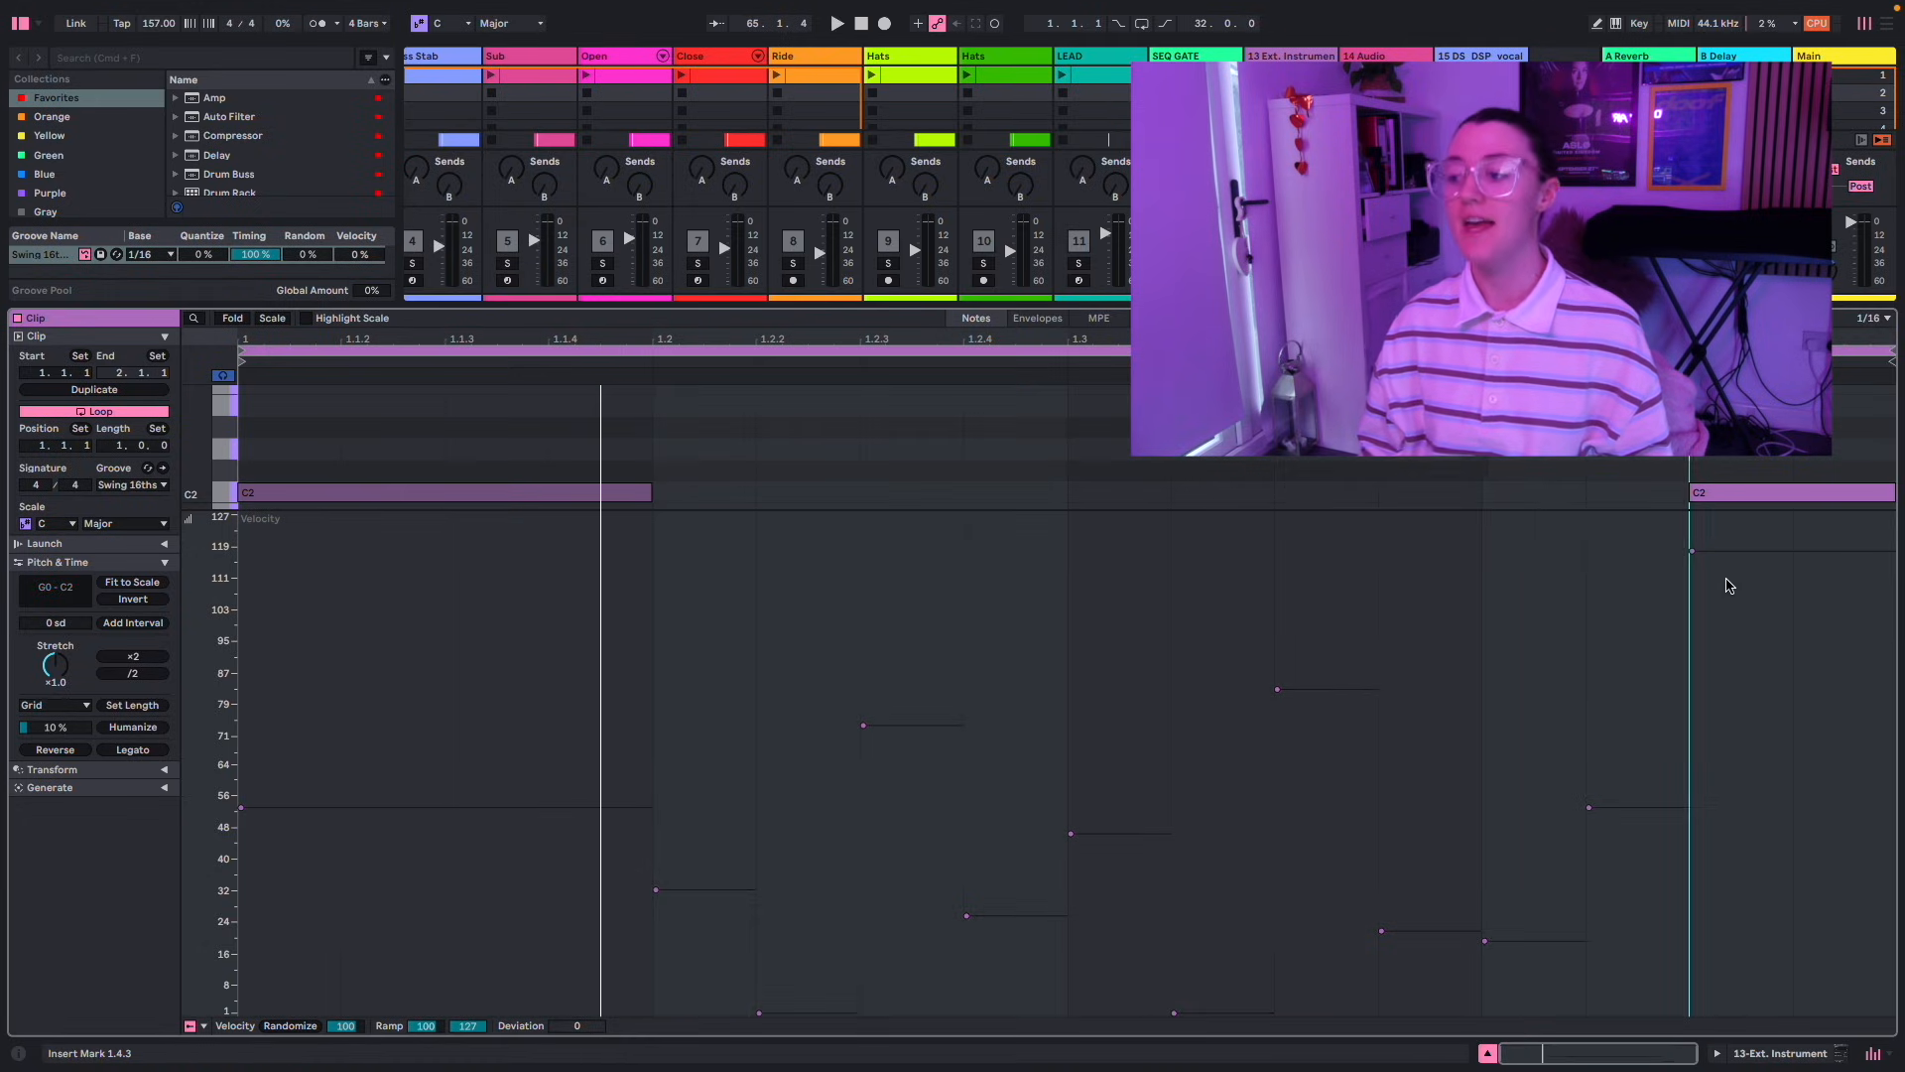
pyautogui.click(1710, 544)
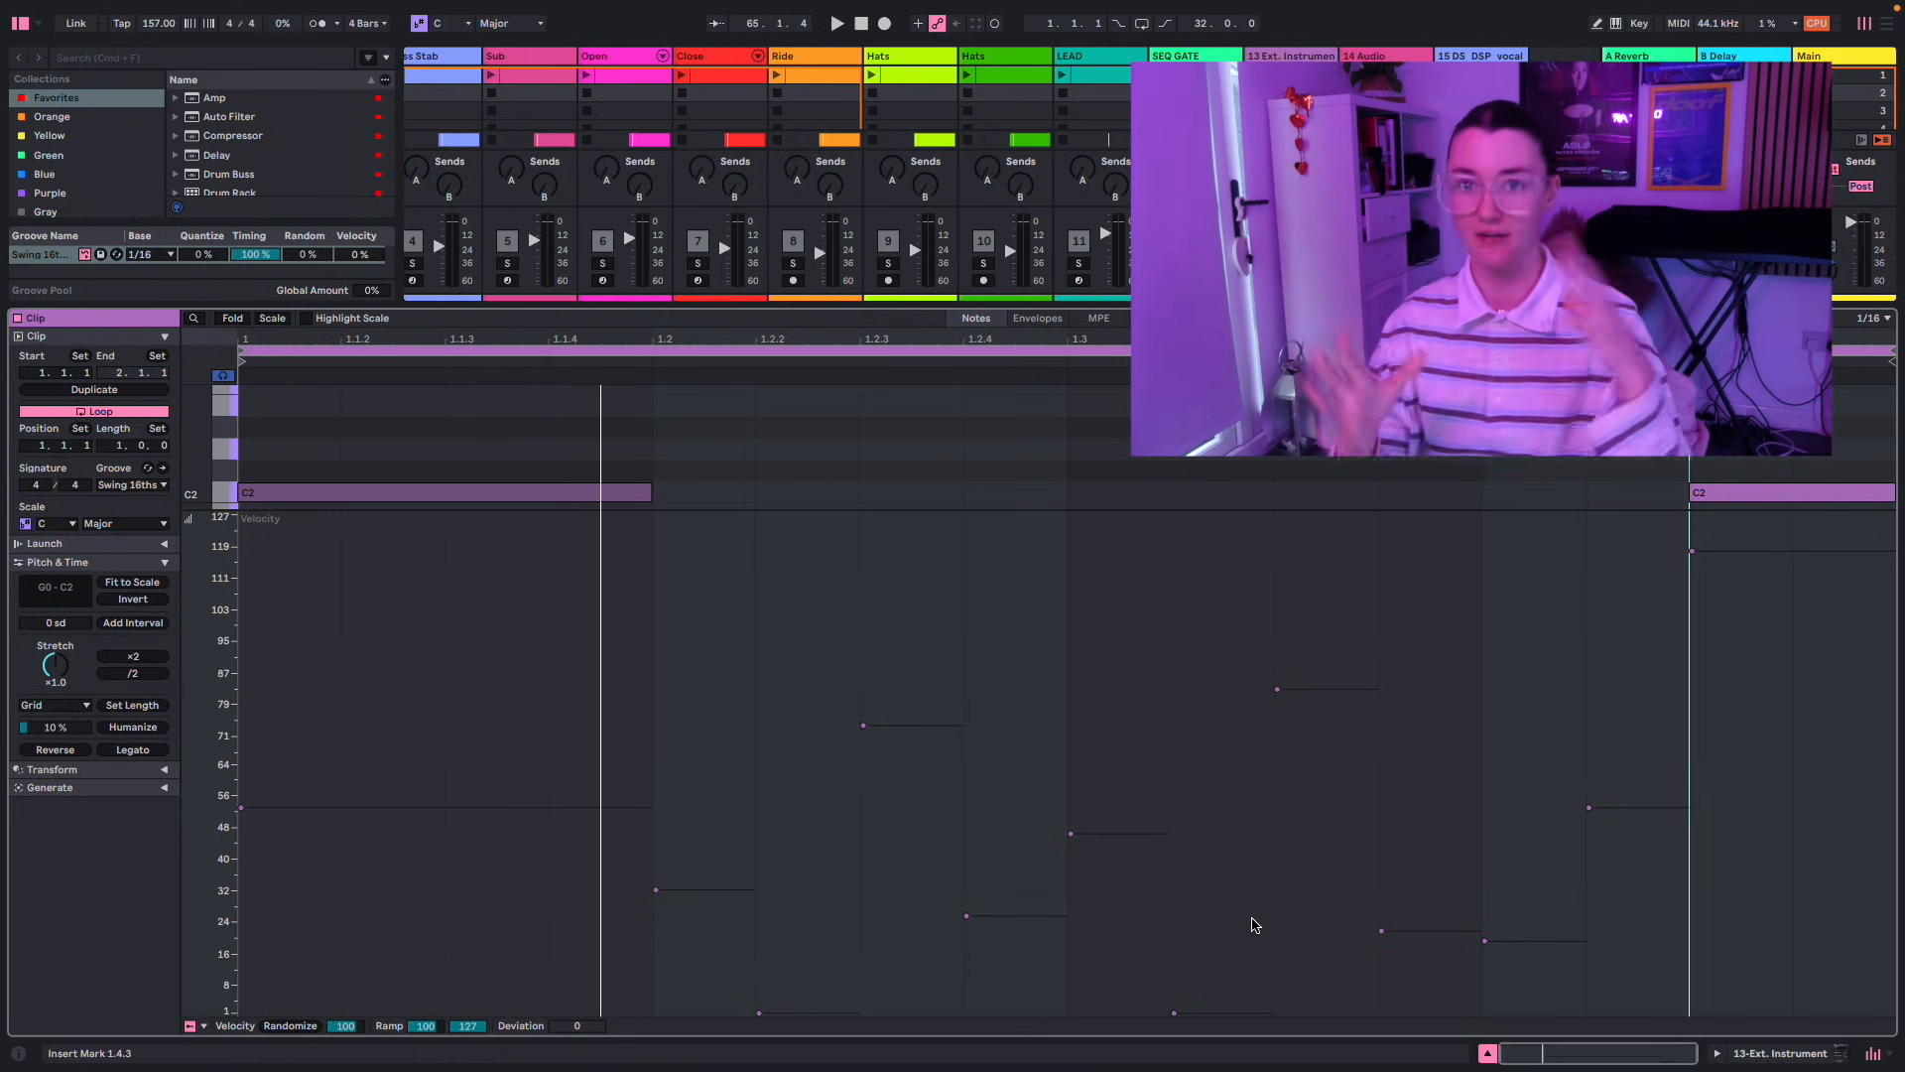
# - Try the pattern with all note velocities at 1, and restore the varied velocities to hear the difference
pyautogui.press('super+a')
pyautogui.moveTo(446, 809); pyautogui.dragTo(447, 1067)
pyautogui.press('space')
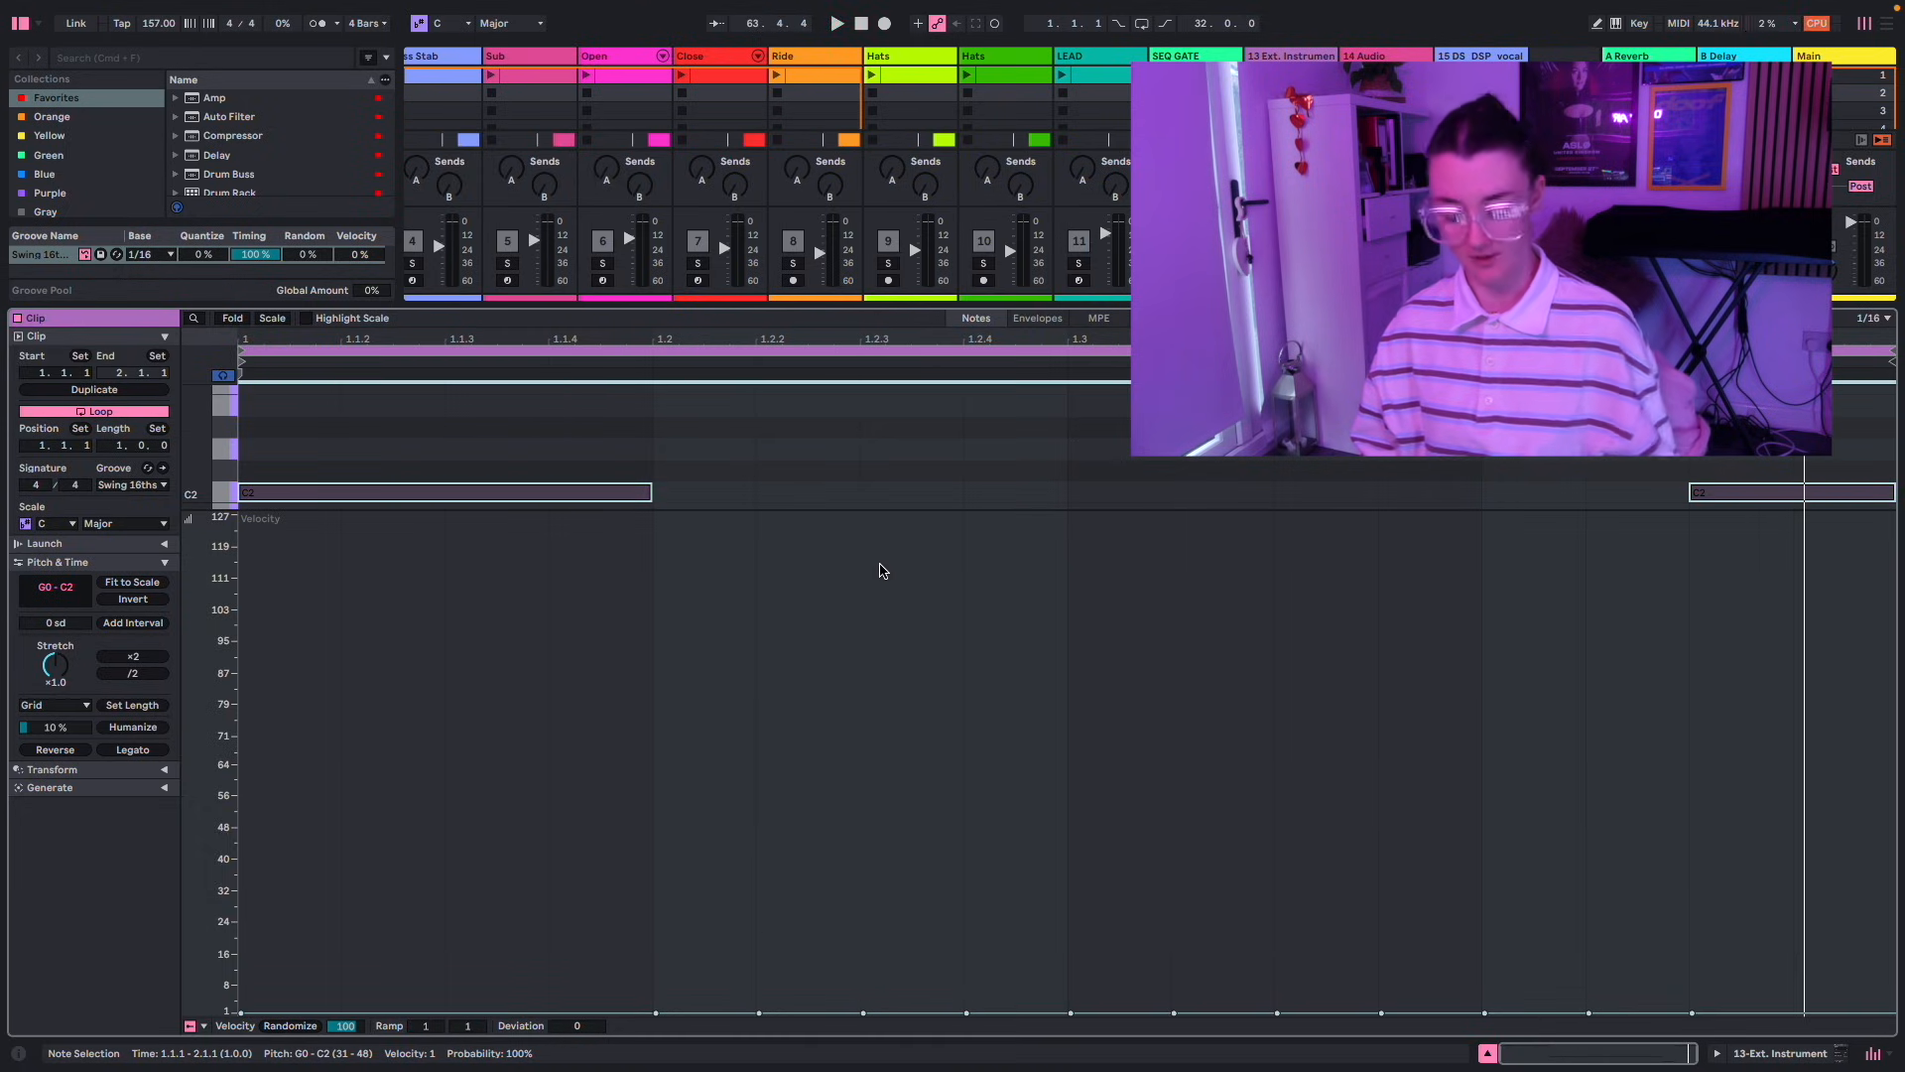
pyautogui.press('super+z')
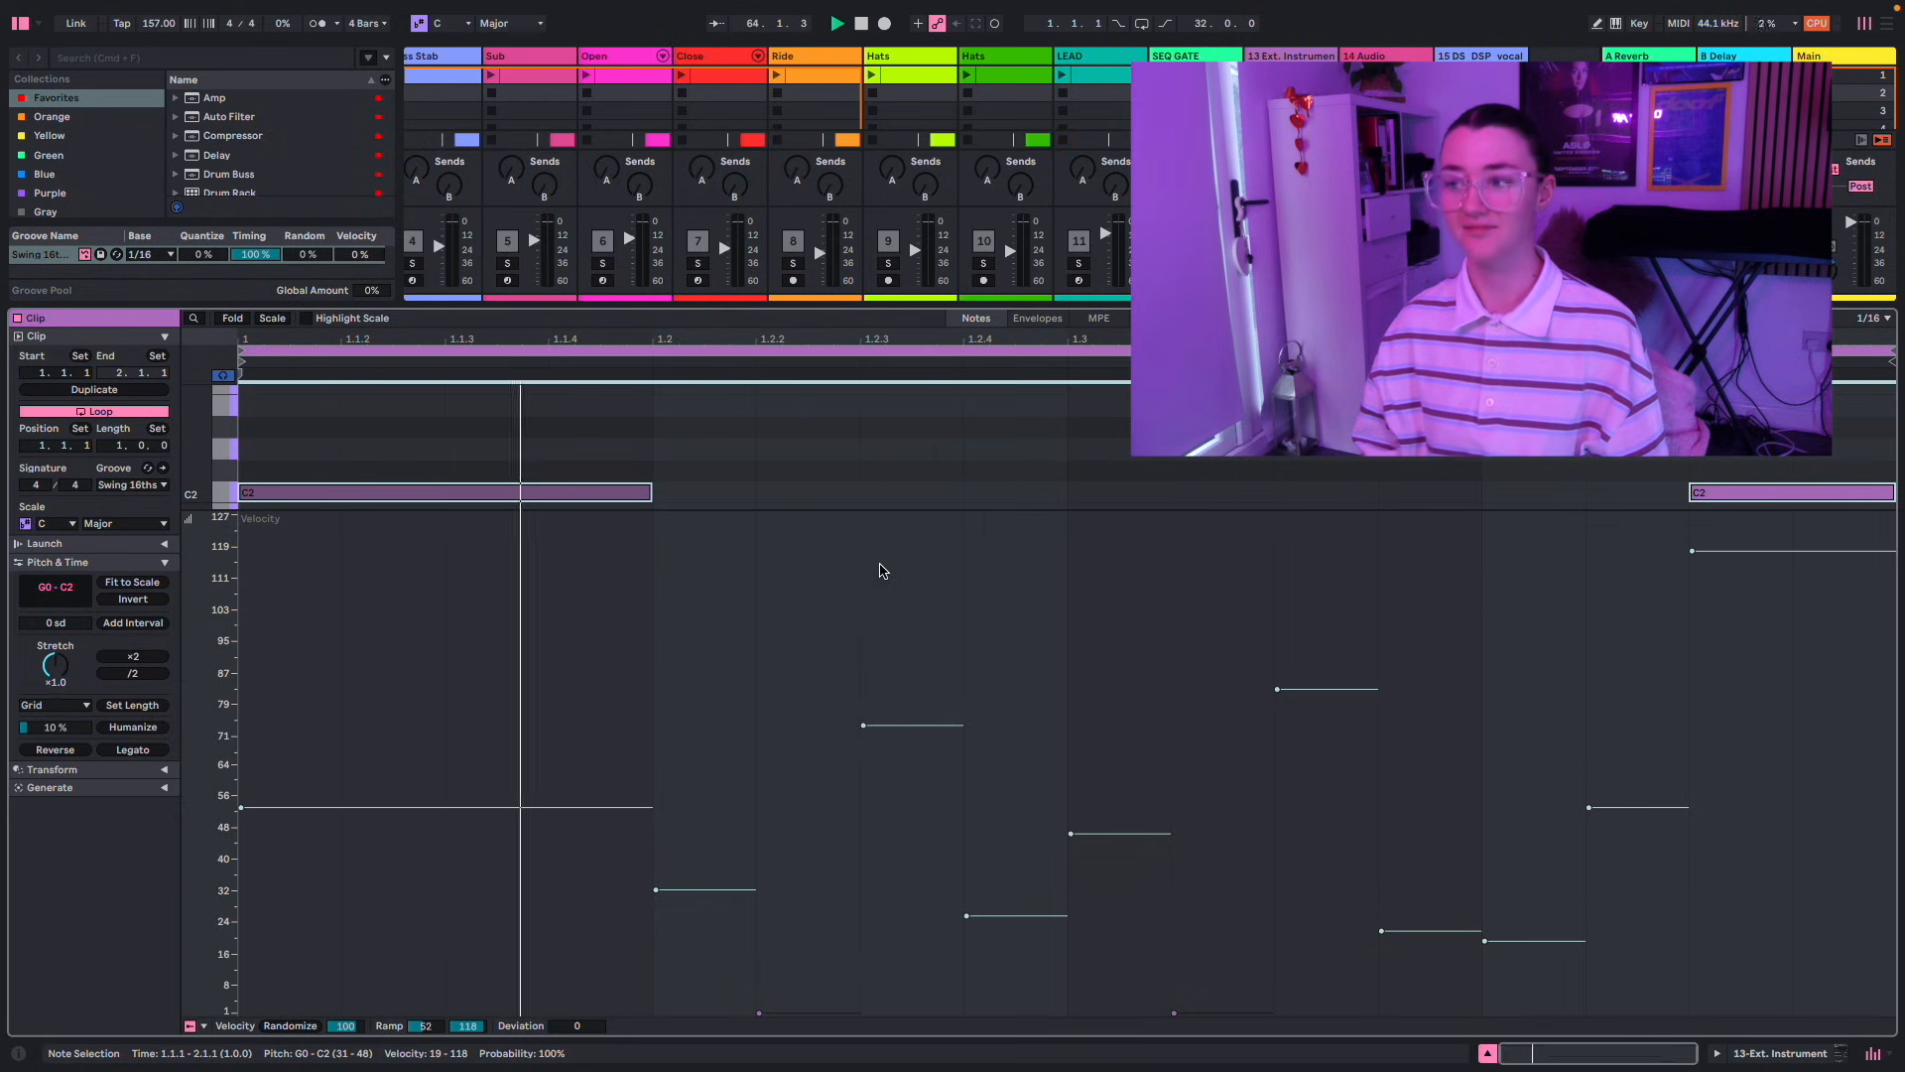
pyautogui.press('space')
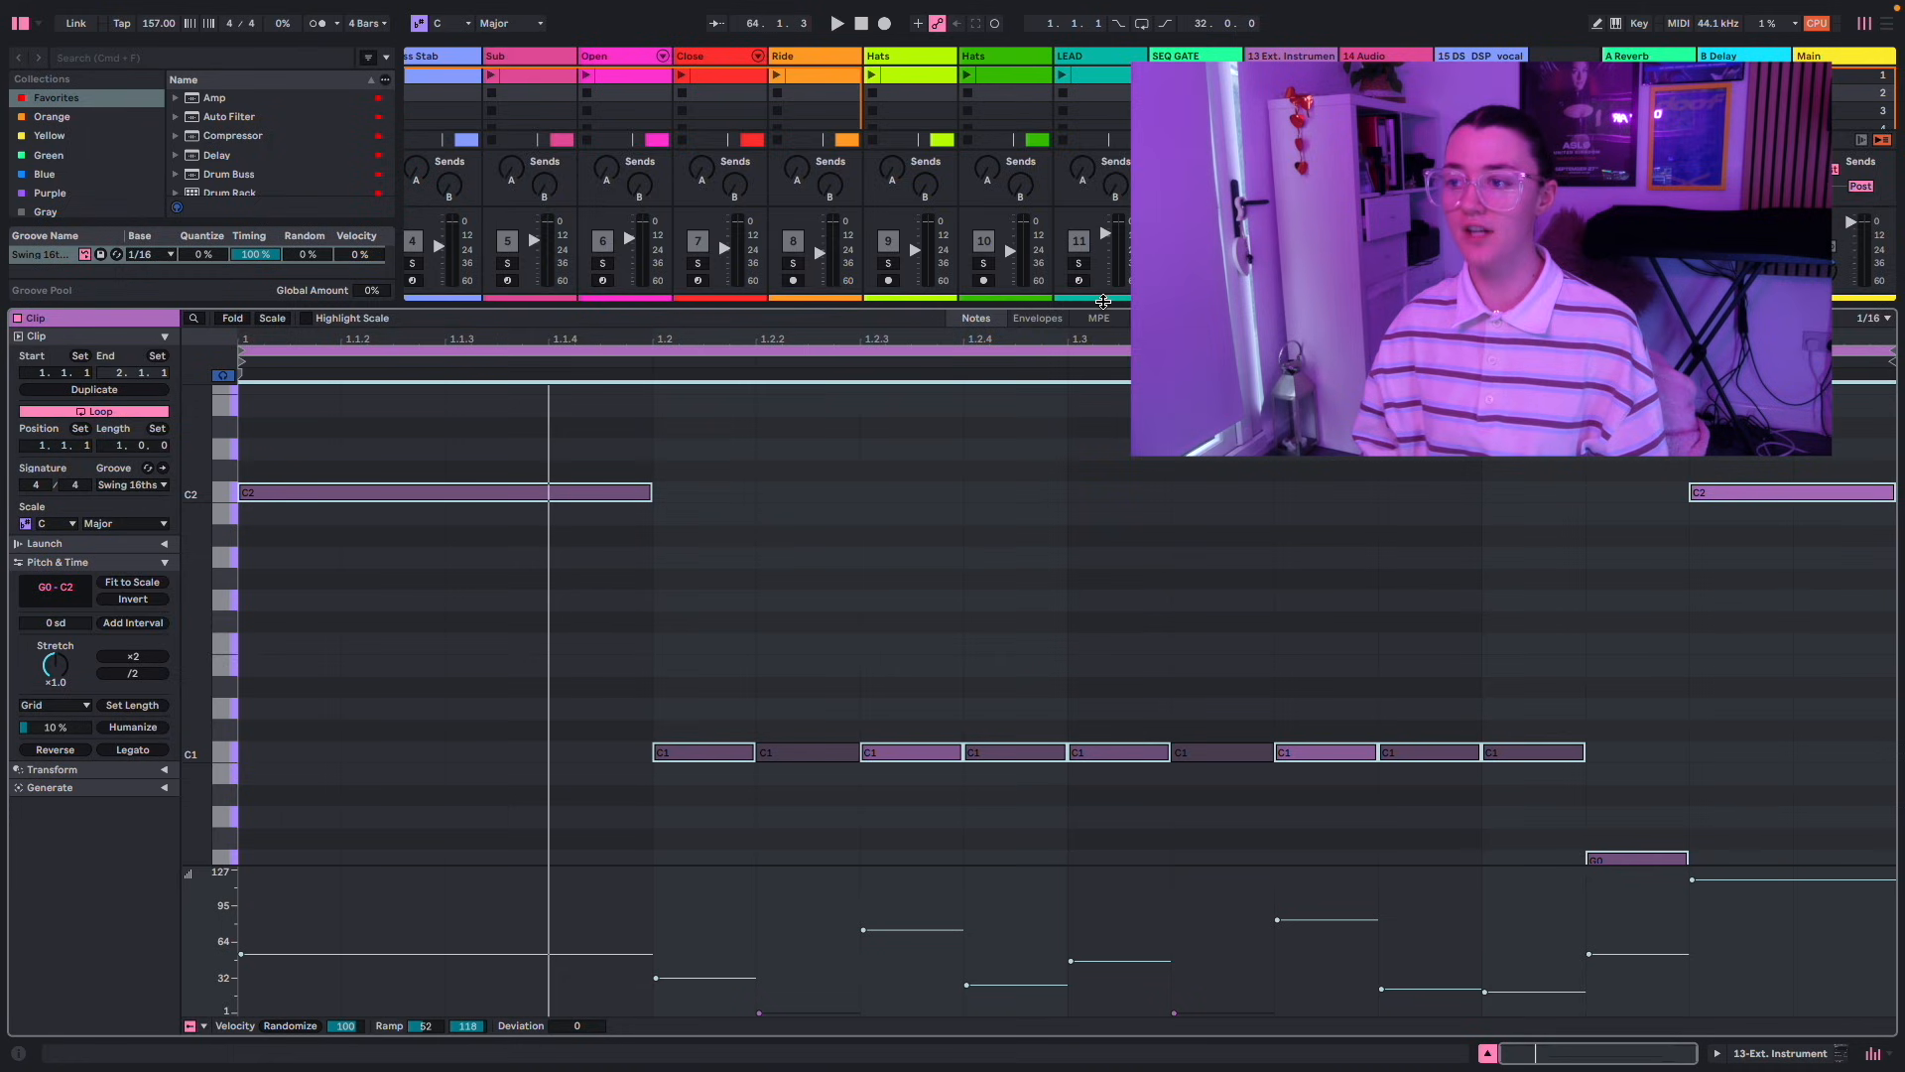
# - Create an empty one-bar clip on the external instrument track and restrict the note editor to C Major scale notes
pyautogui.press('super+alt+l')
pyautogui.press('super+alt+l')
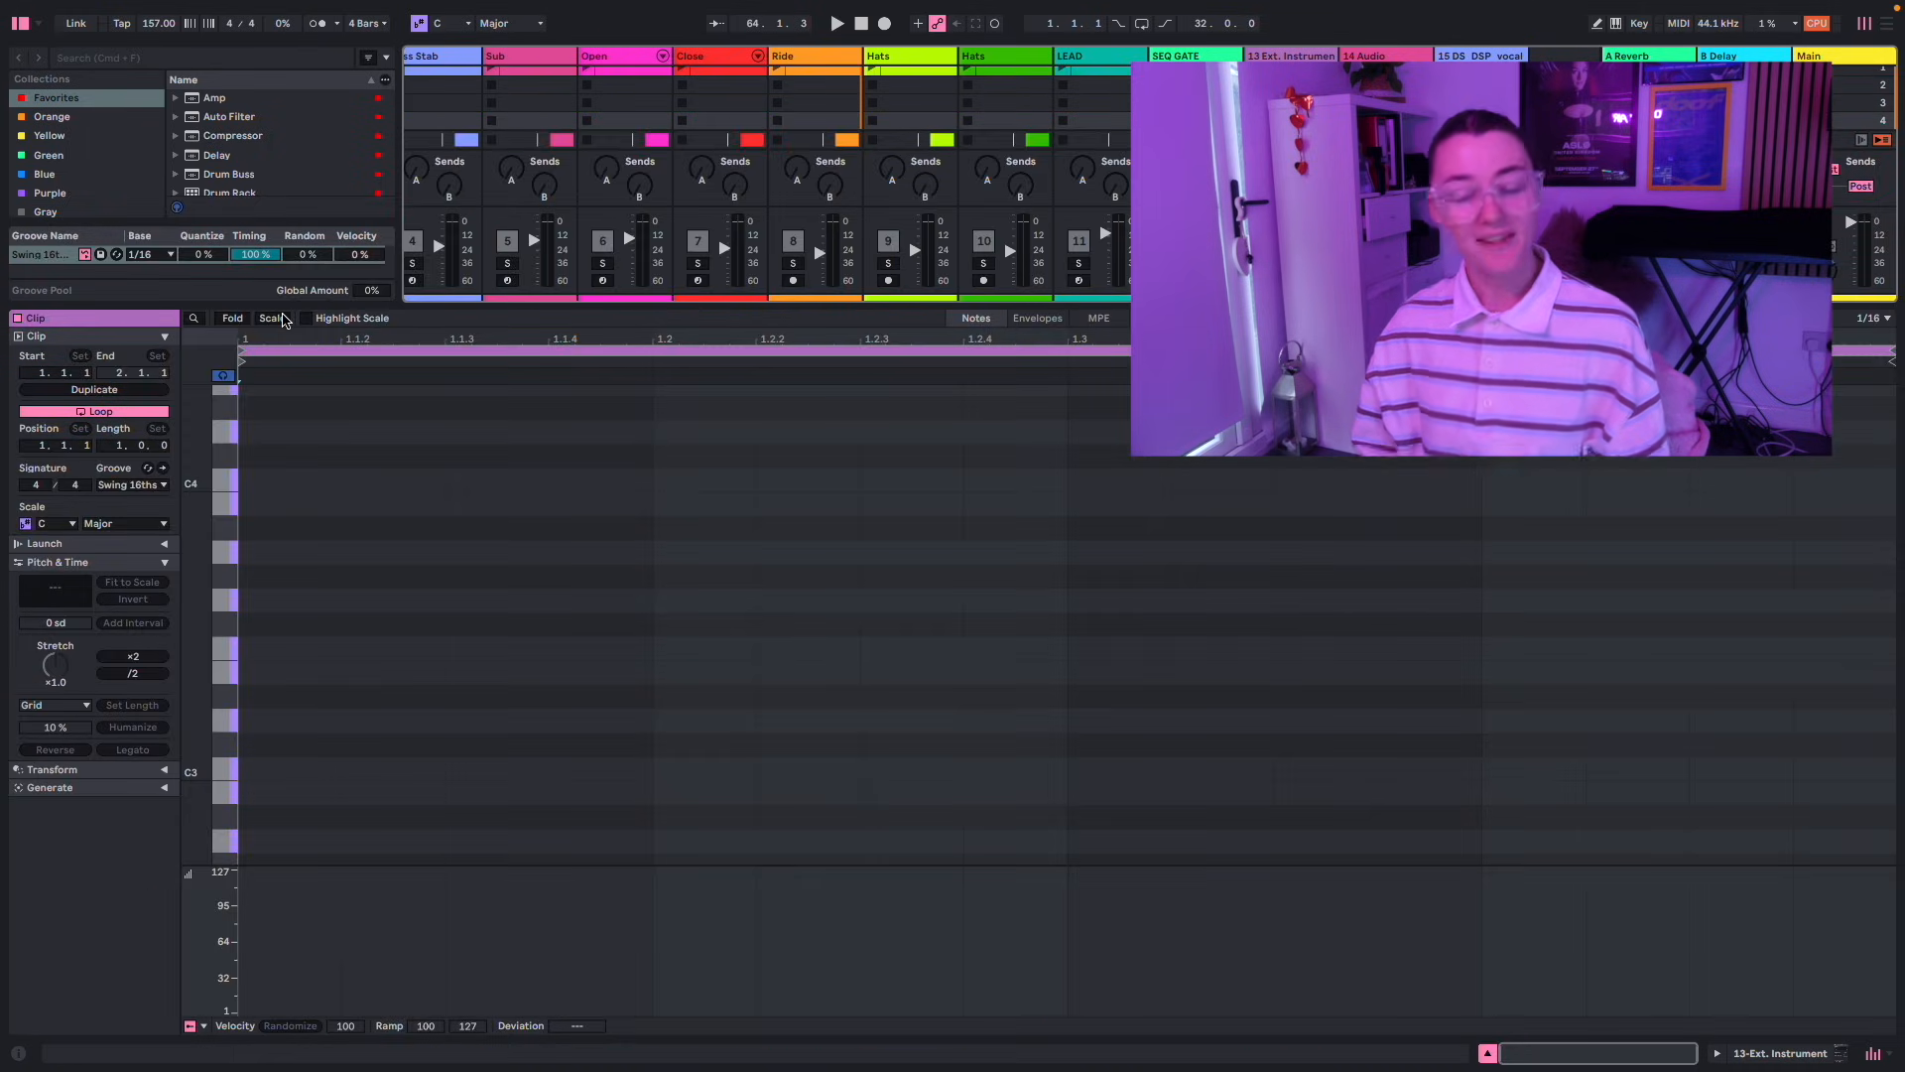
pyautogui.click(281, 319)
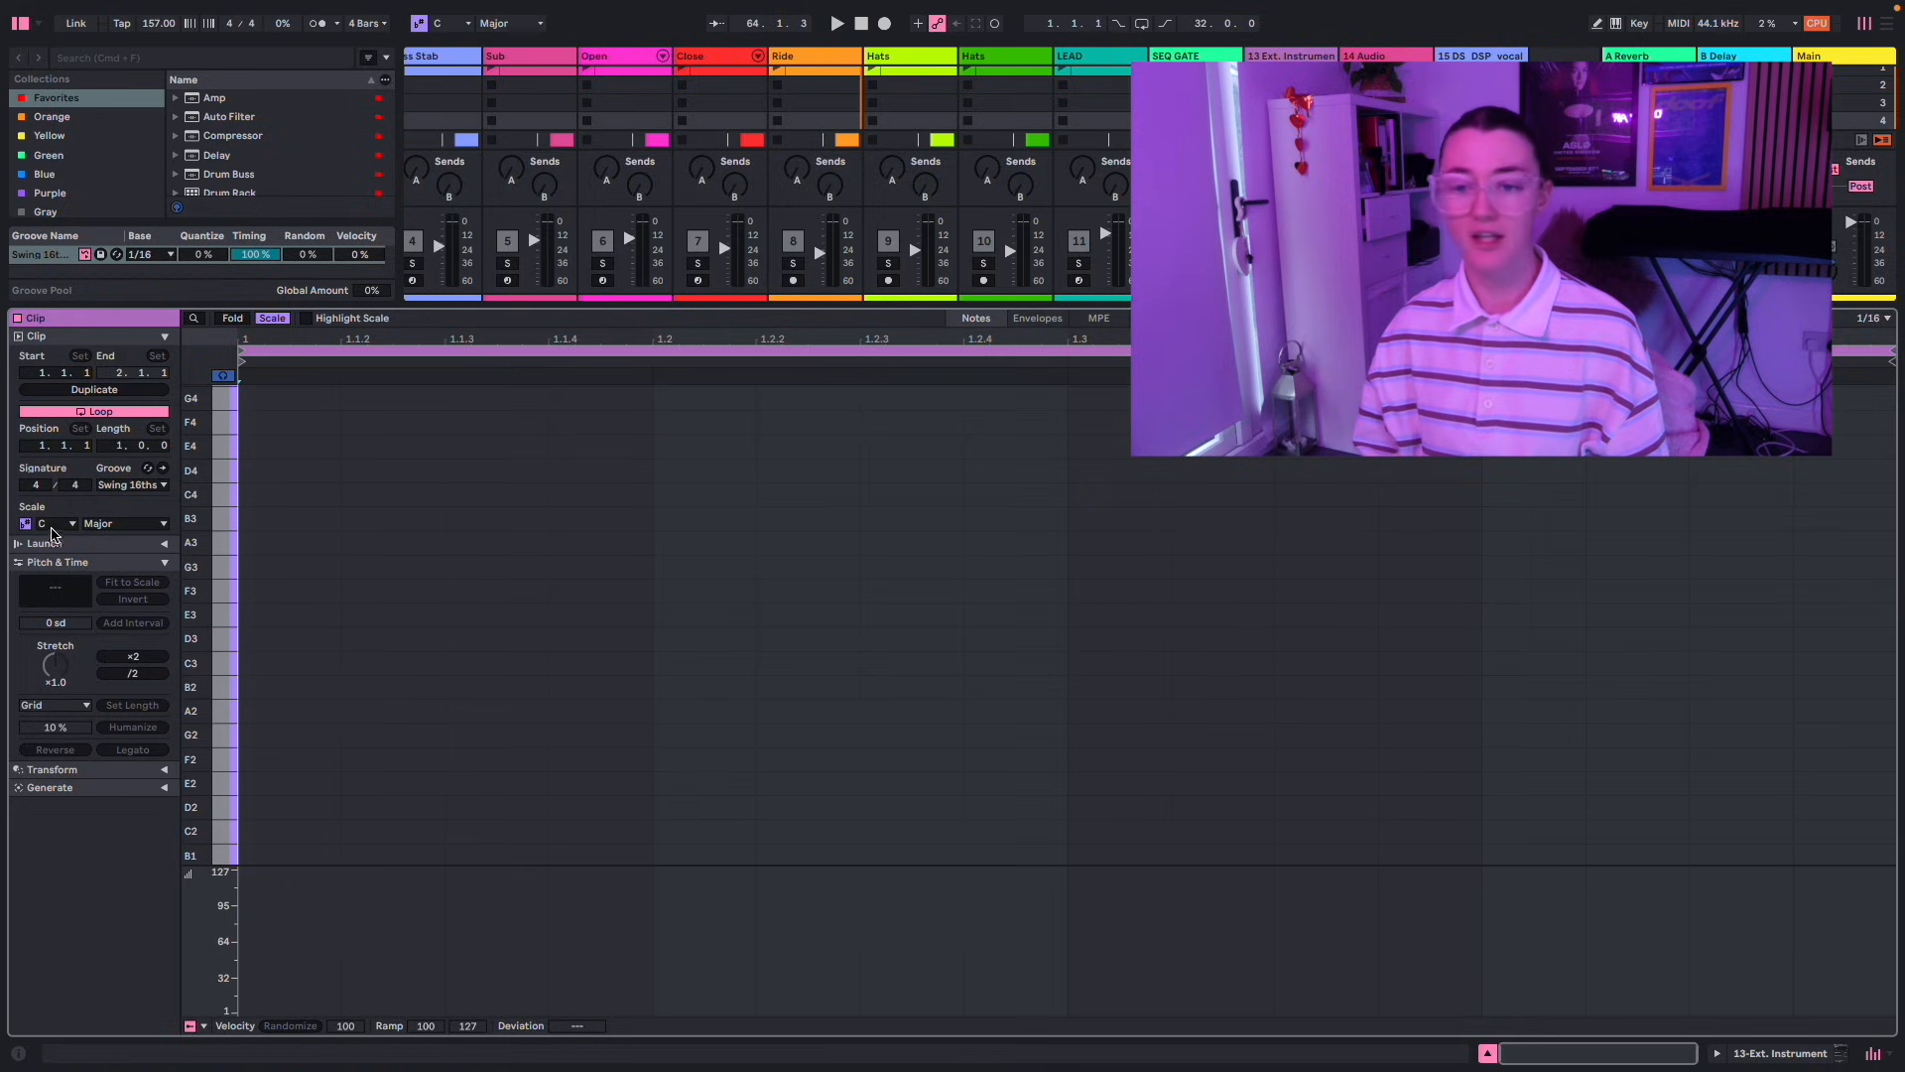
pyautogui.scroll(-3, 378, 527)
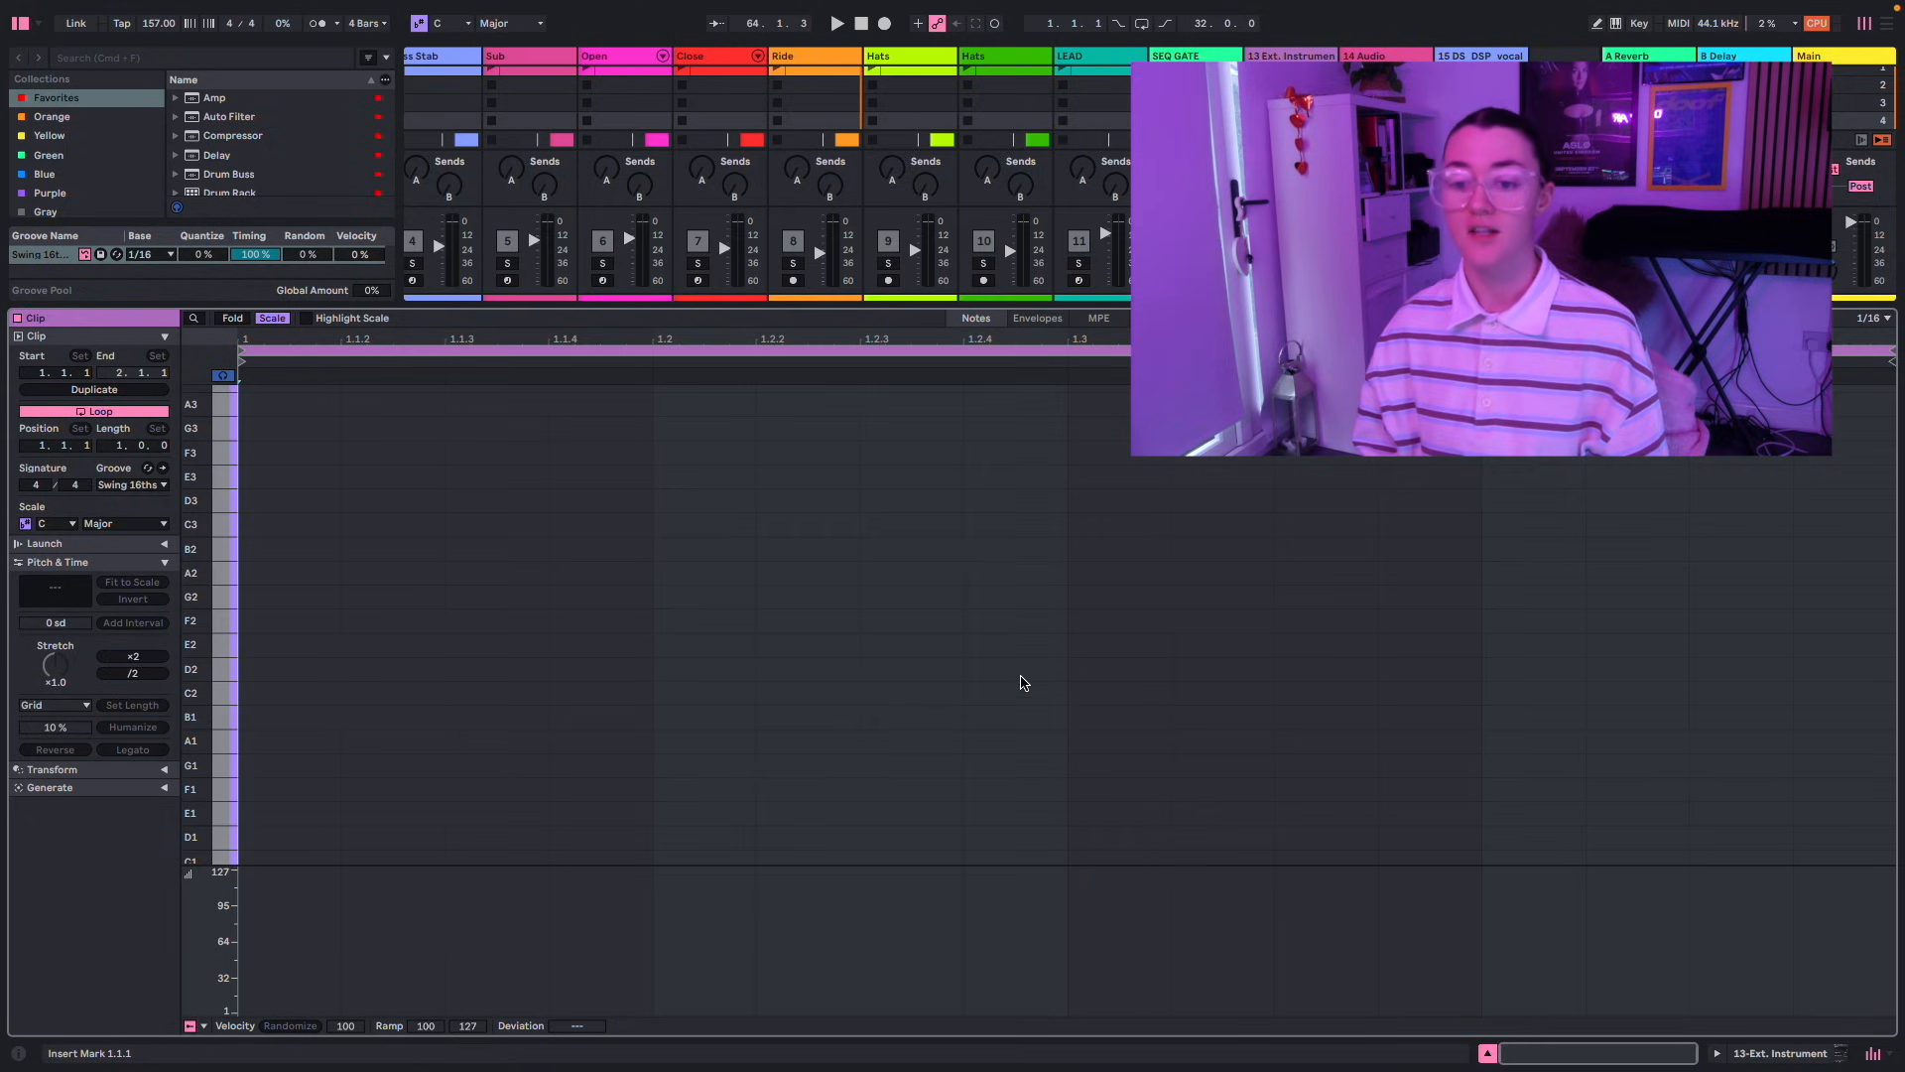
# - Draw eight sixteenth-long C2 notes on every second sixteenth across the bar, and play the pattern
pyautogui.doubleClick(306, 688)
pyautogui.press('b')
pyautogui.click(521, 690)
pyautogui.click(678, 689)
pyautogui.click(875, 689)
pyautogui.click(1077, 690)
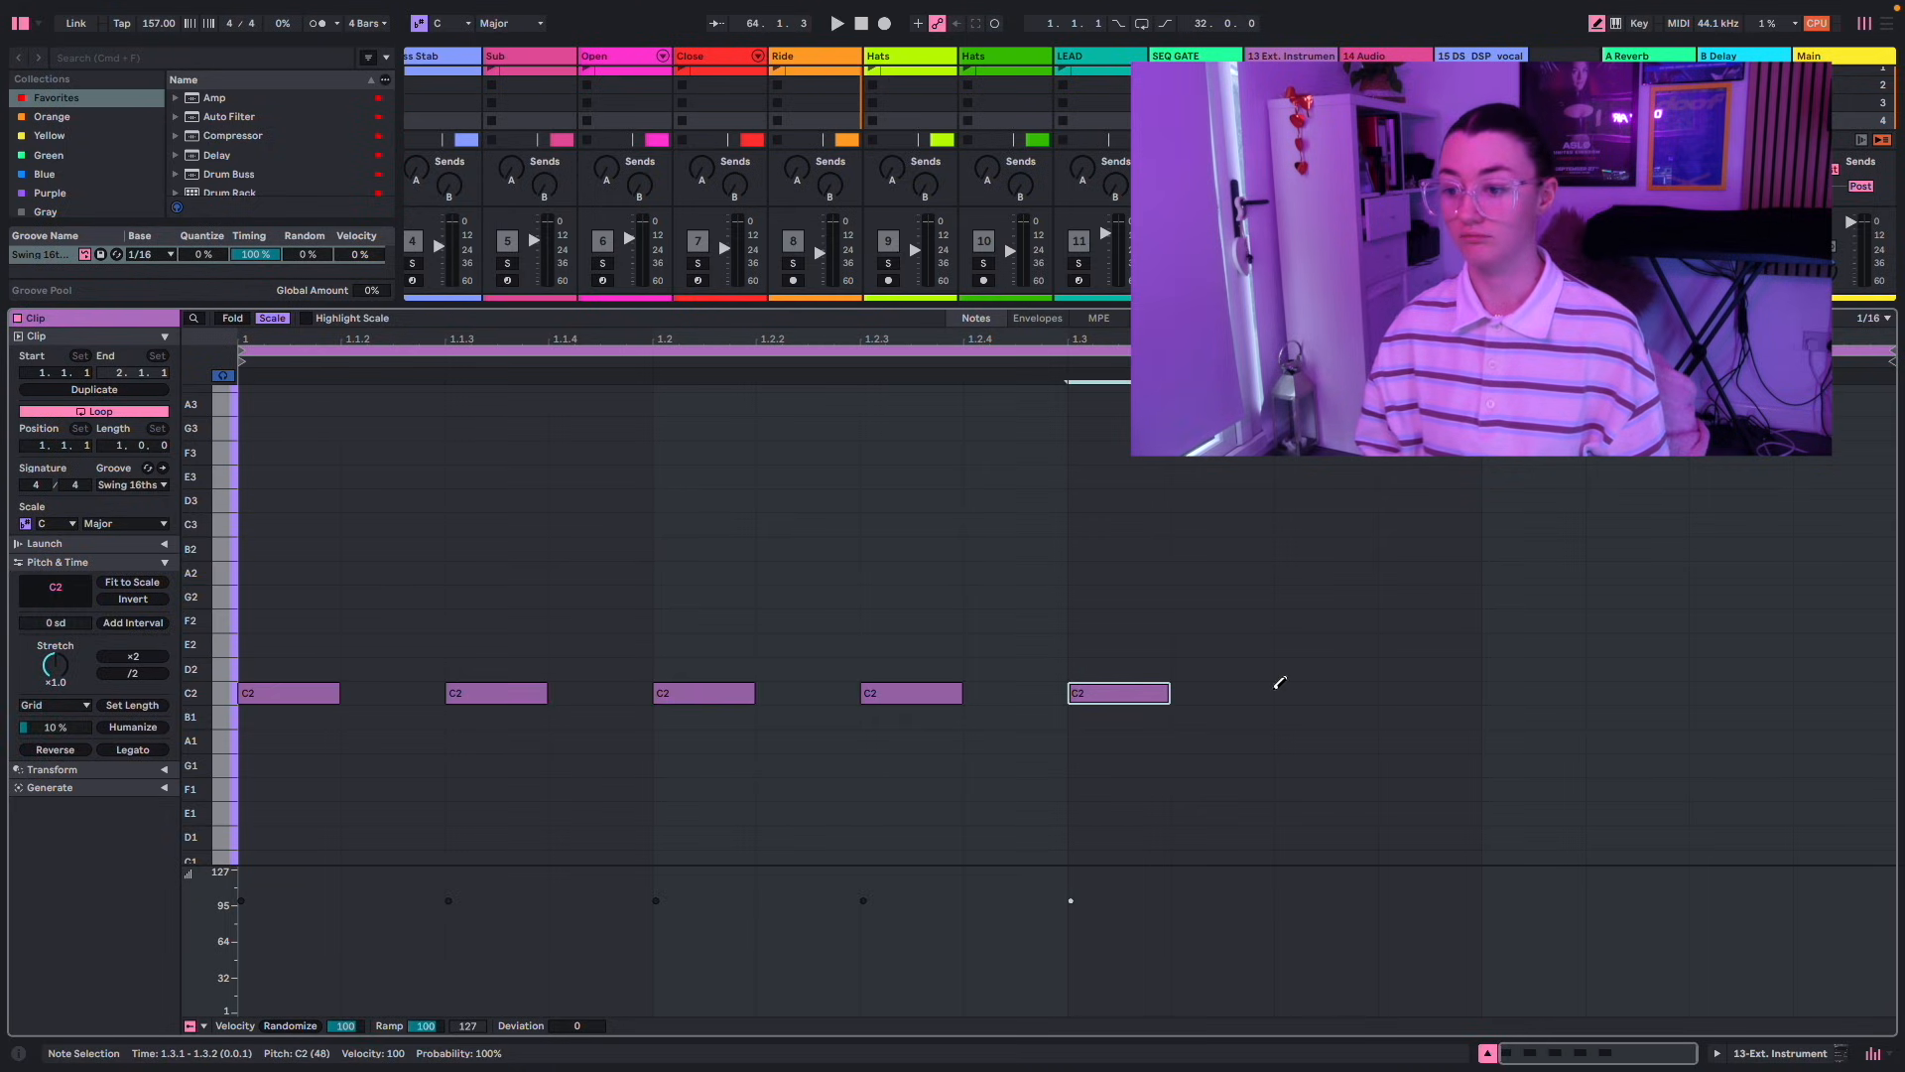
pyautogui.click(1309, 692)
pyautogui.click(1508, 692)
pyautogui.click(1712, 692)
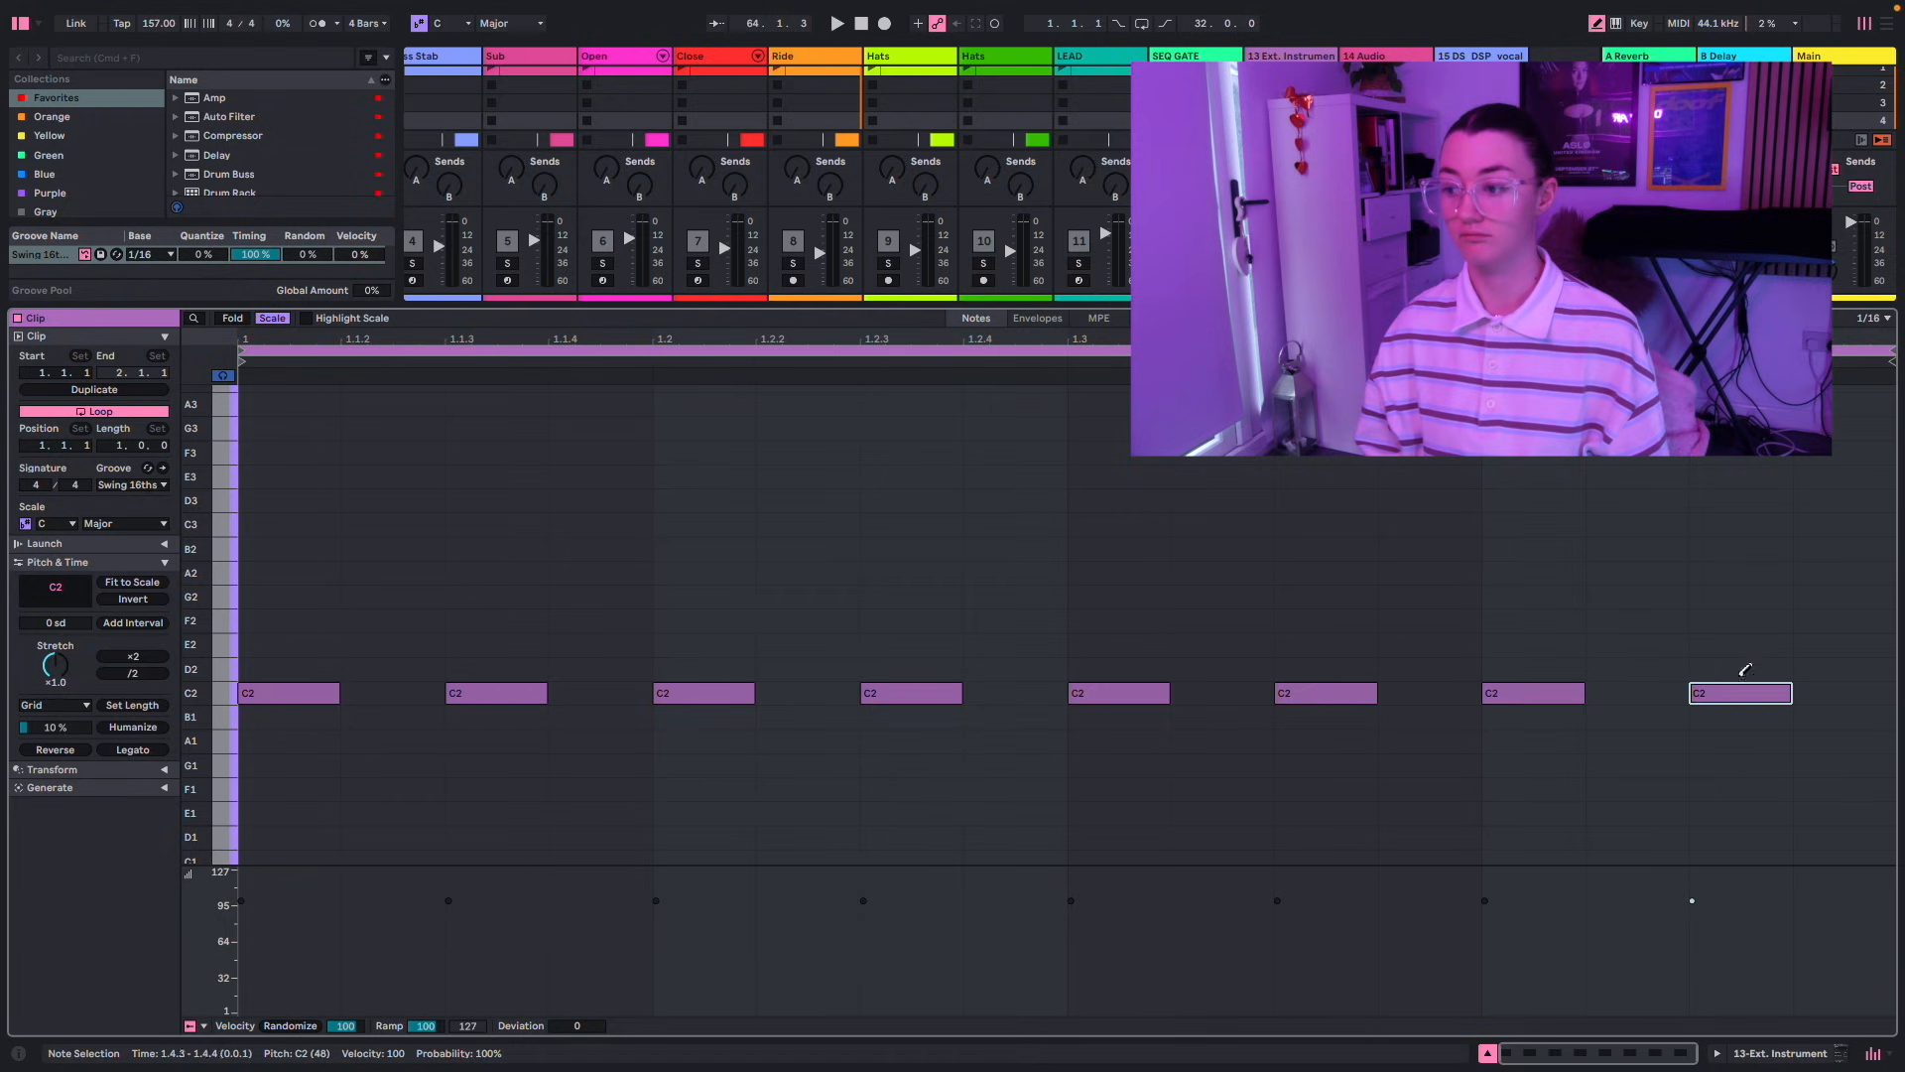
pyautogui.press('space')
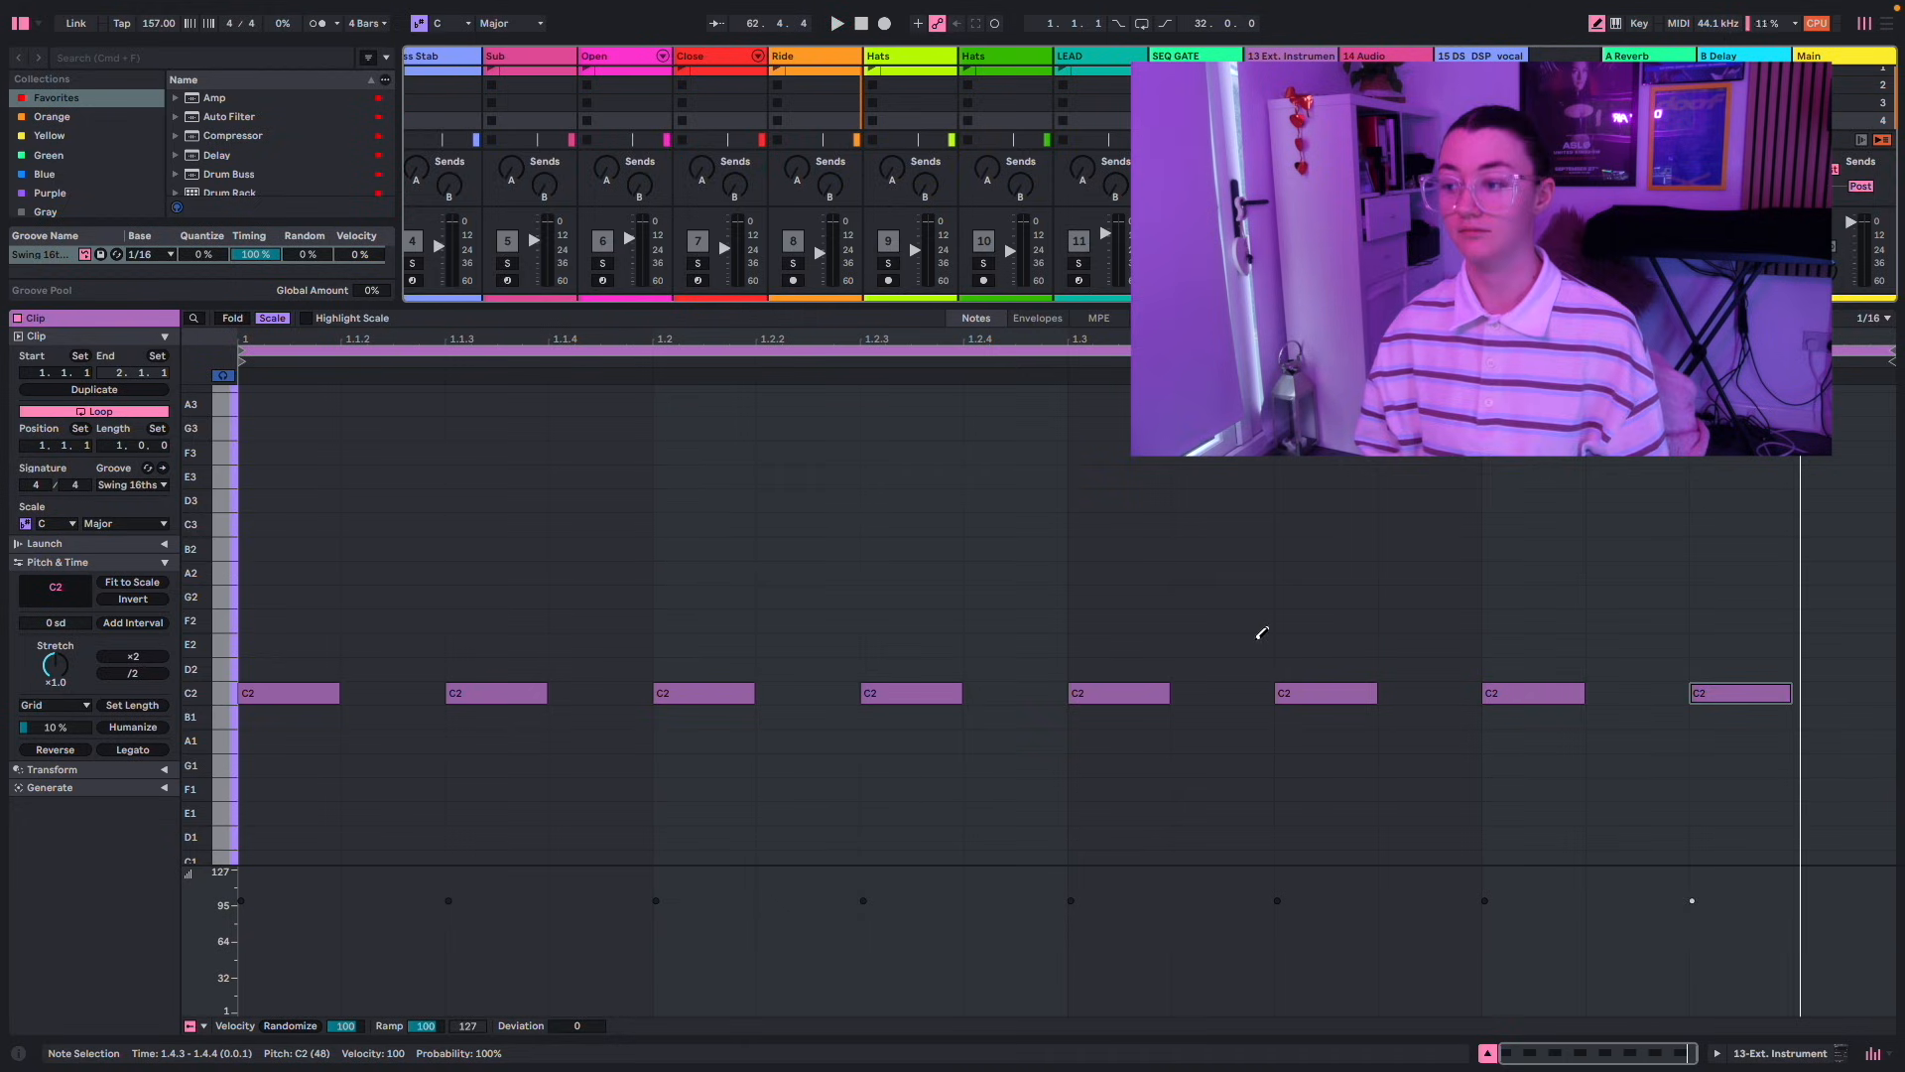
# - Select all eight C2 notes and lower their velocity to 1
pyautogui.press('b')
pyautogui.press('super+a')
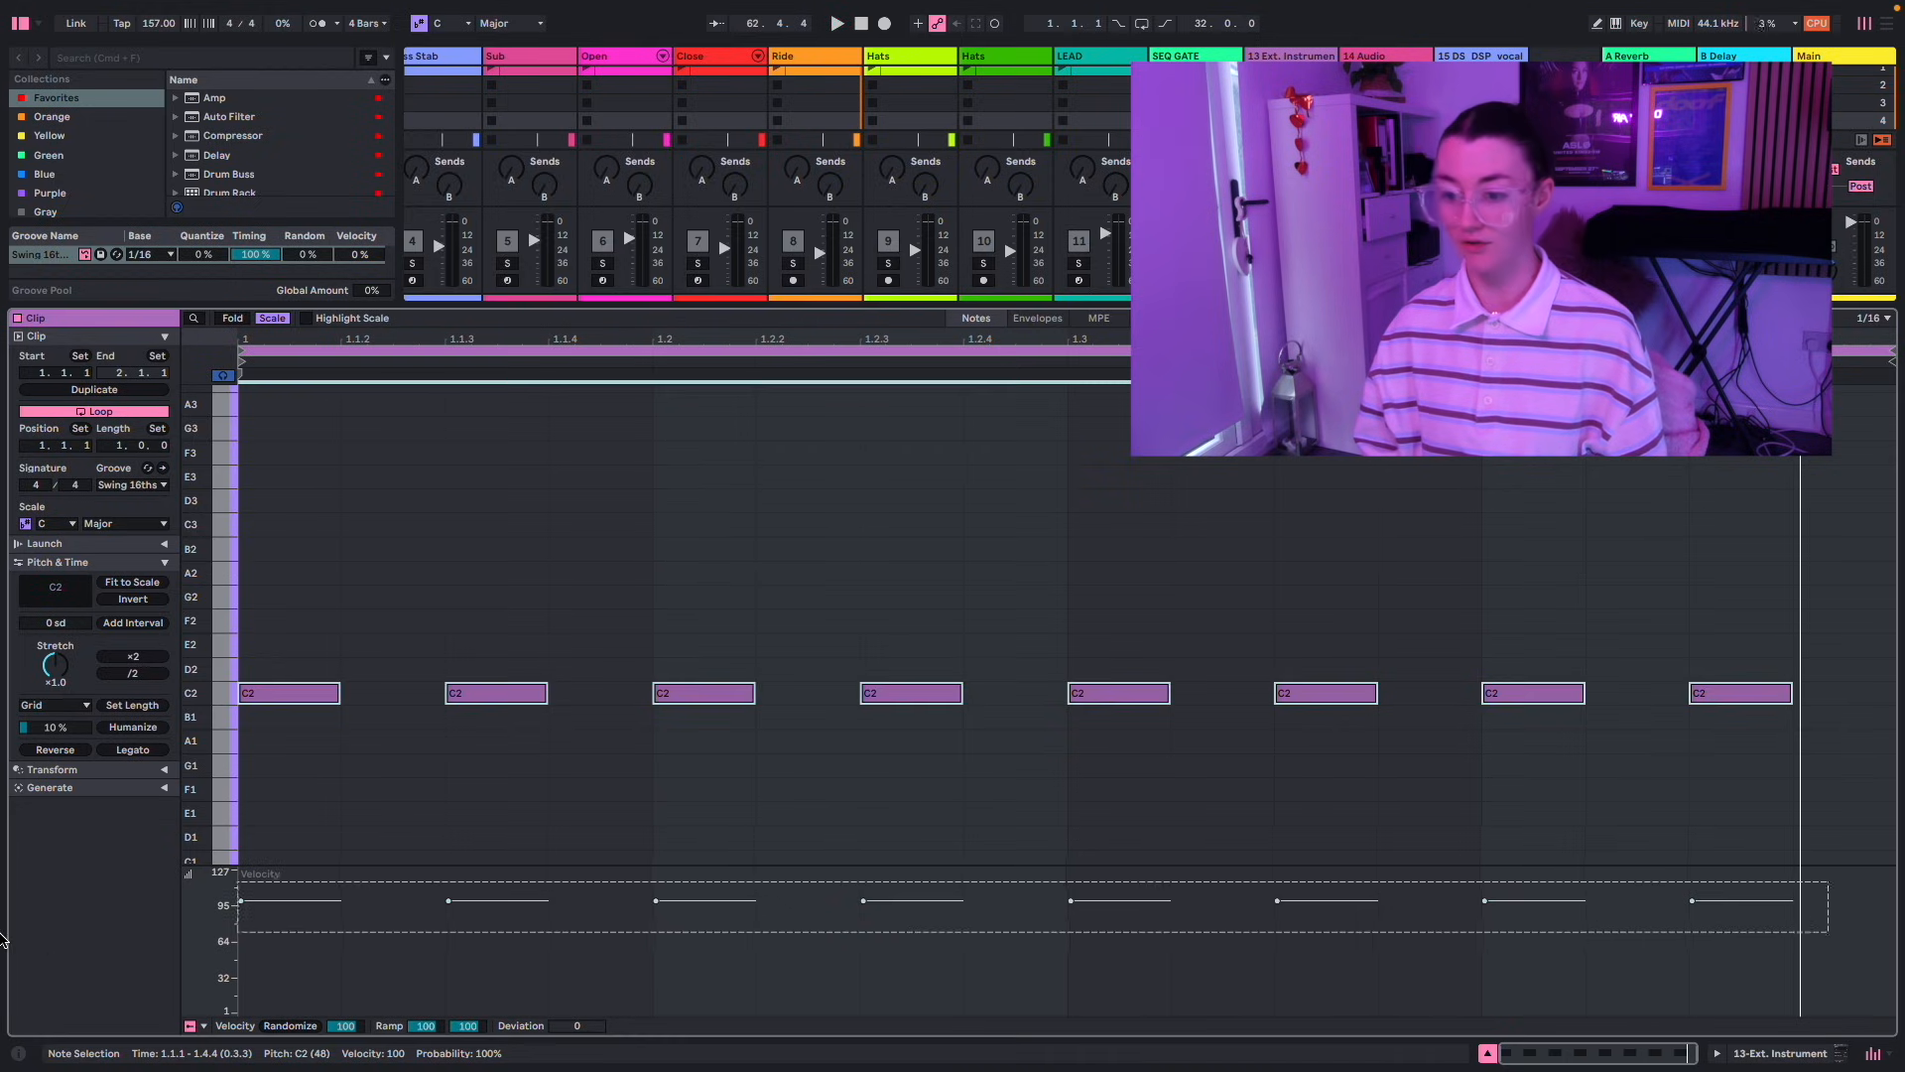
pyautogui.moveTo(325, 916); pyautogui.dragTo(325, 1010)
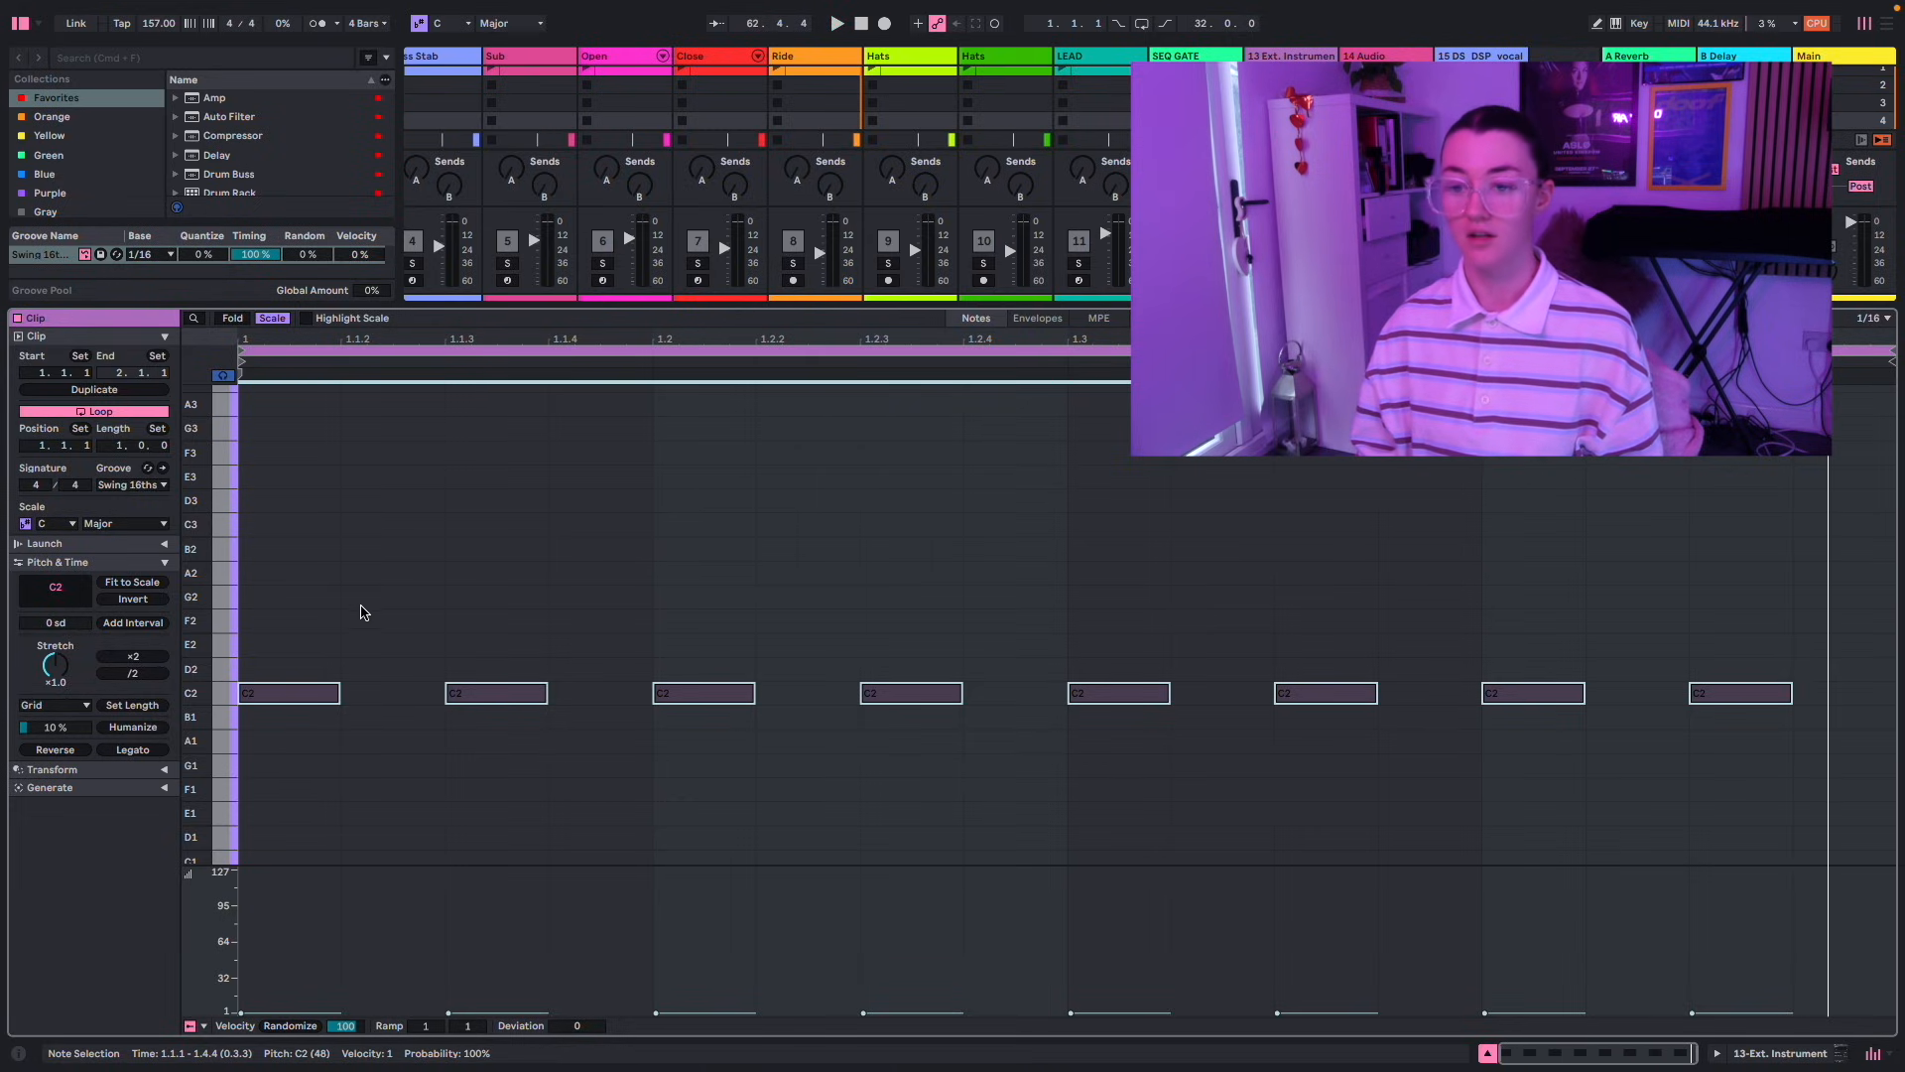
# - Lengthen all eight notes to eighths so they join end to end, and move the third note down an octave to C1
pyautogui.moveTo(339, 695); pyautogui.dragTo(442, 695)
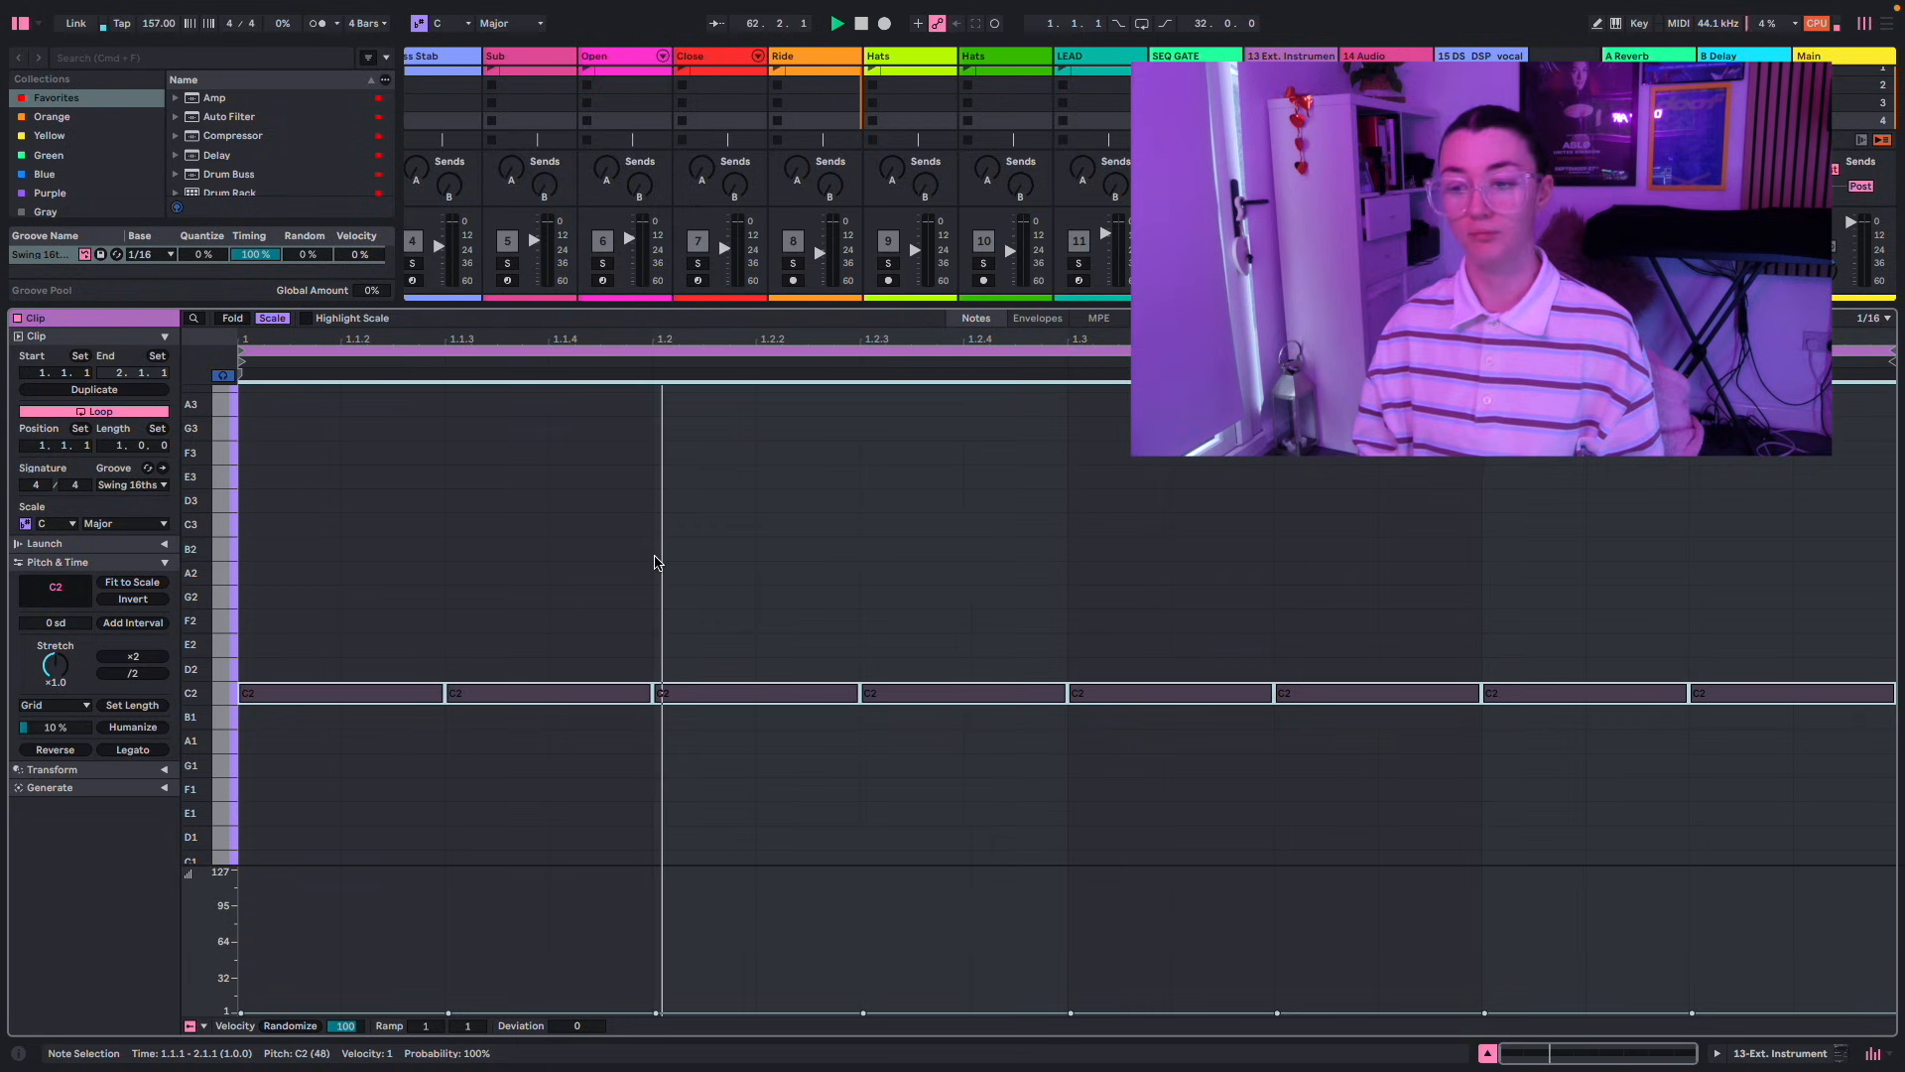
pyautogui.click(744, 635)
pyautogui.moveTo(752, 692); pyautogui.dragTo(757, 859)
pyautogui.scroll(-3, 894, 629)
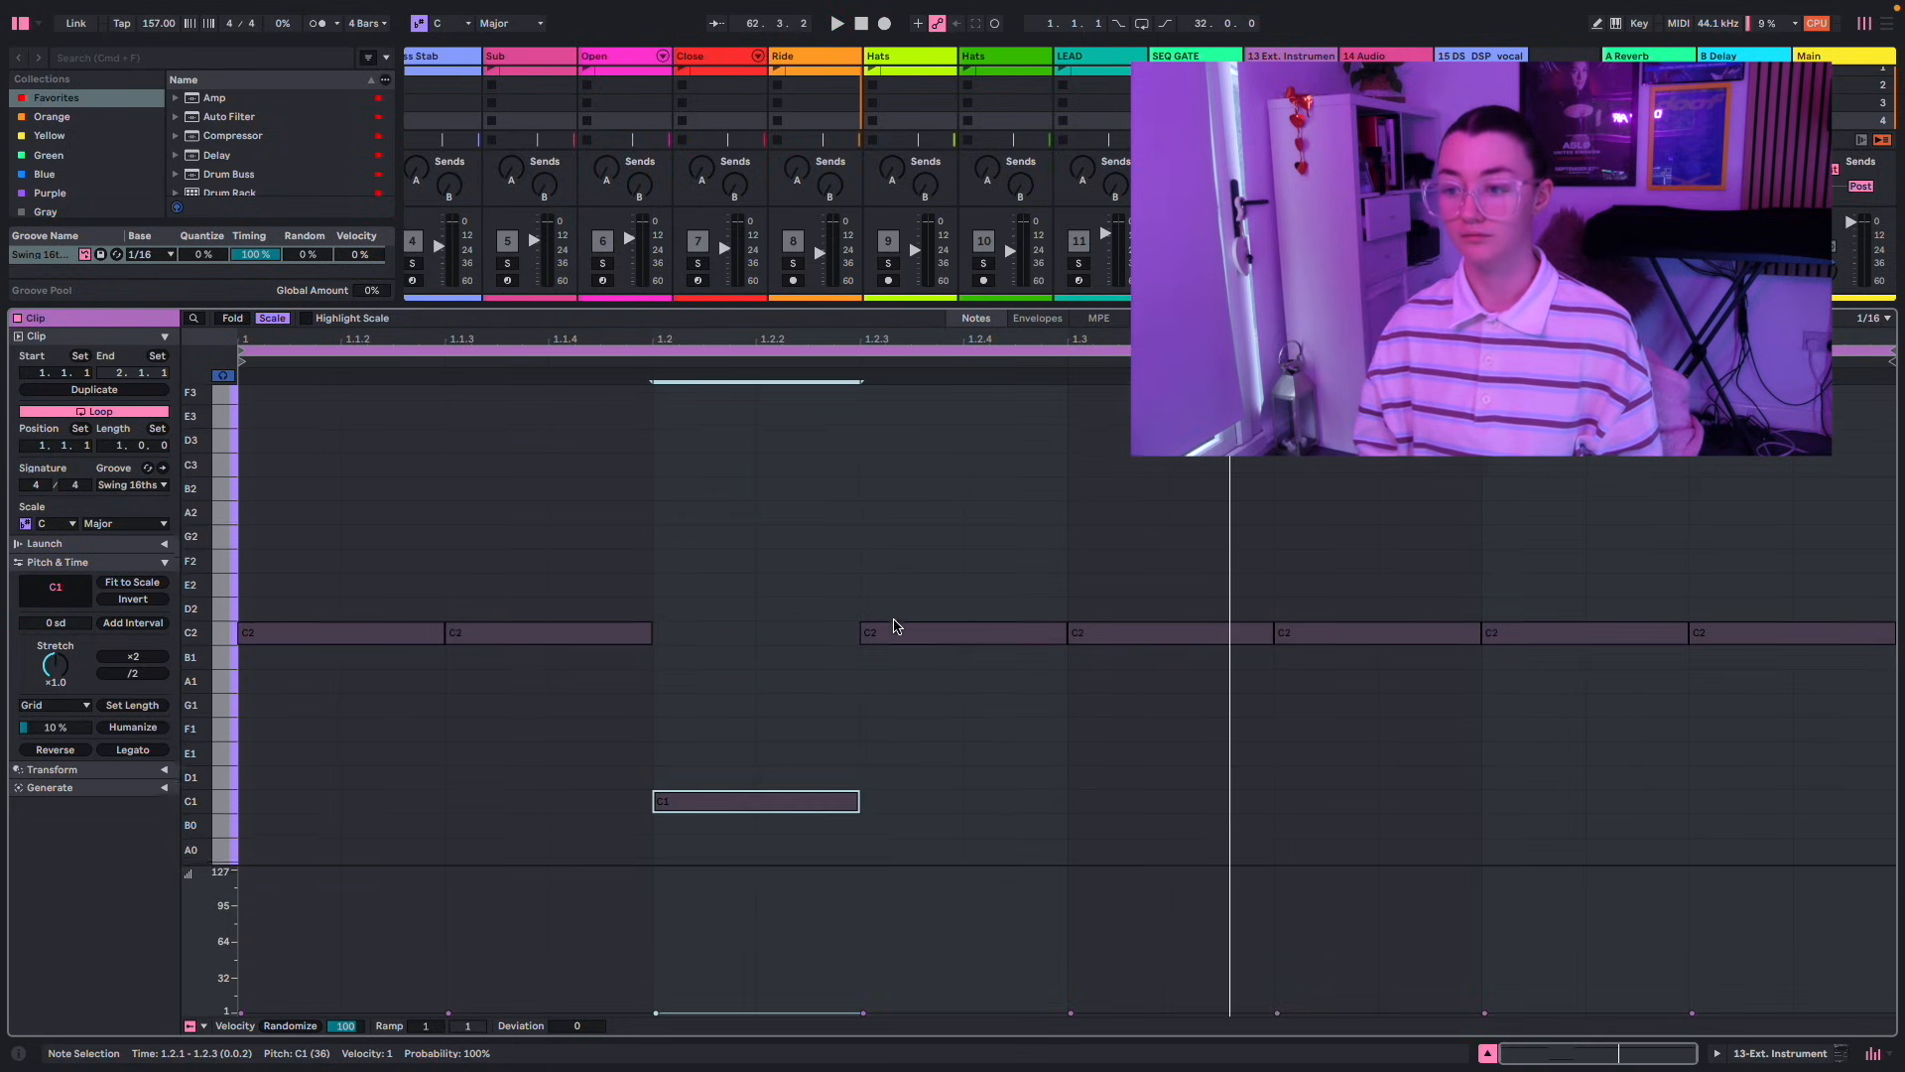
# - Move the sixth note down to C1, raise its velocity to 127, and play the pattern
pyautogui.moveTo(1387, 640); pyautogui.dragTo(1317, 813)
pyautogui.moveTo(1340, 1014); pyautogui.dragTo(1340, 863)
pyautogui.press('space')
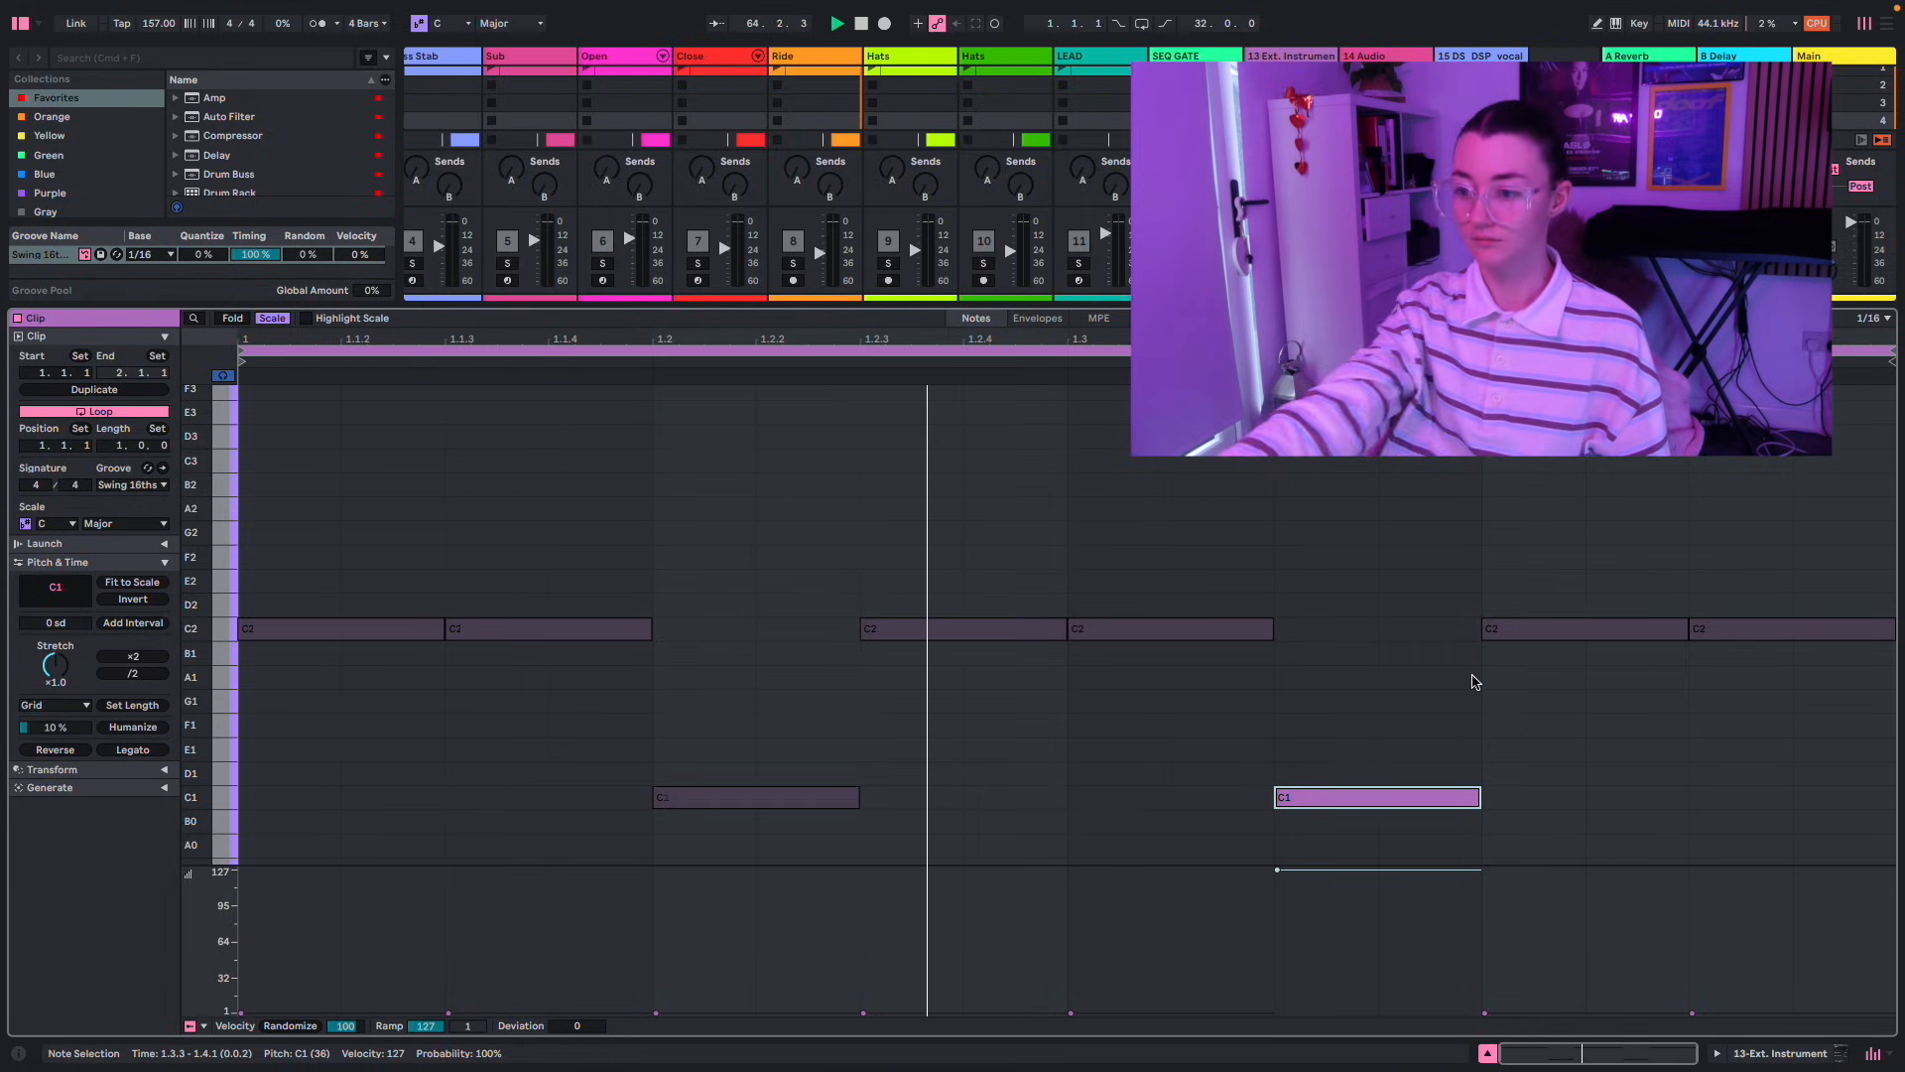
# - Delete all notes from the external instrument's one-bar clip
pyautogui.moveTo(1760, 540); pyautogui.dragTo(2, 964)
pyautogui.press('Delete')
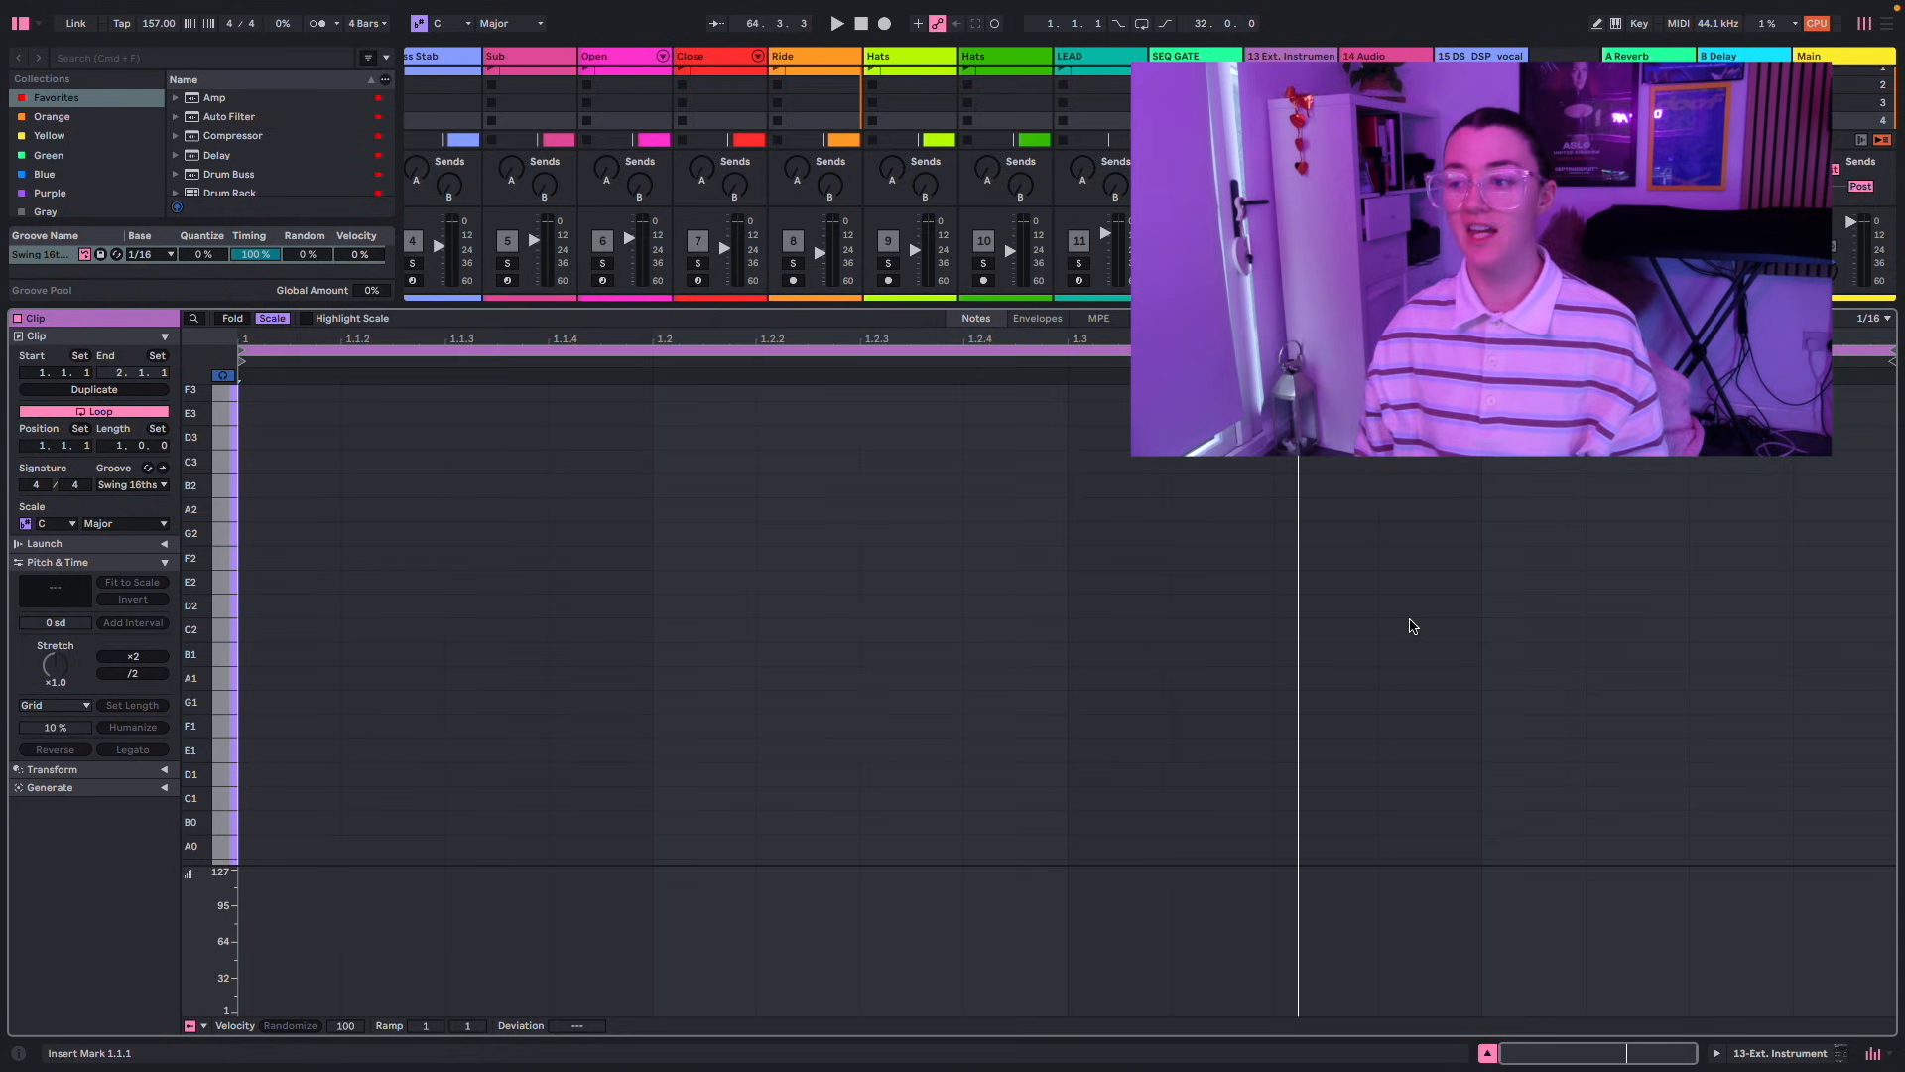
pyautogui.moveTo(343, 546); pyautogui.dragTo(1850, 582)
pyautogui.click(1852, 571)
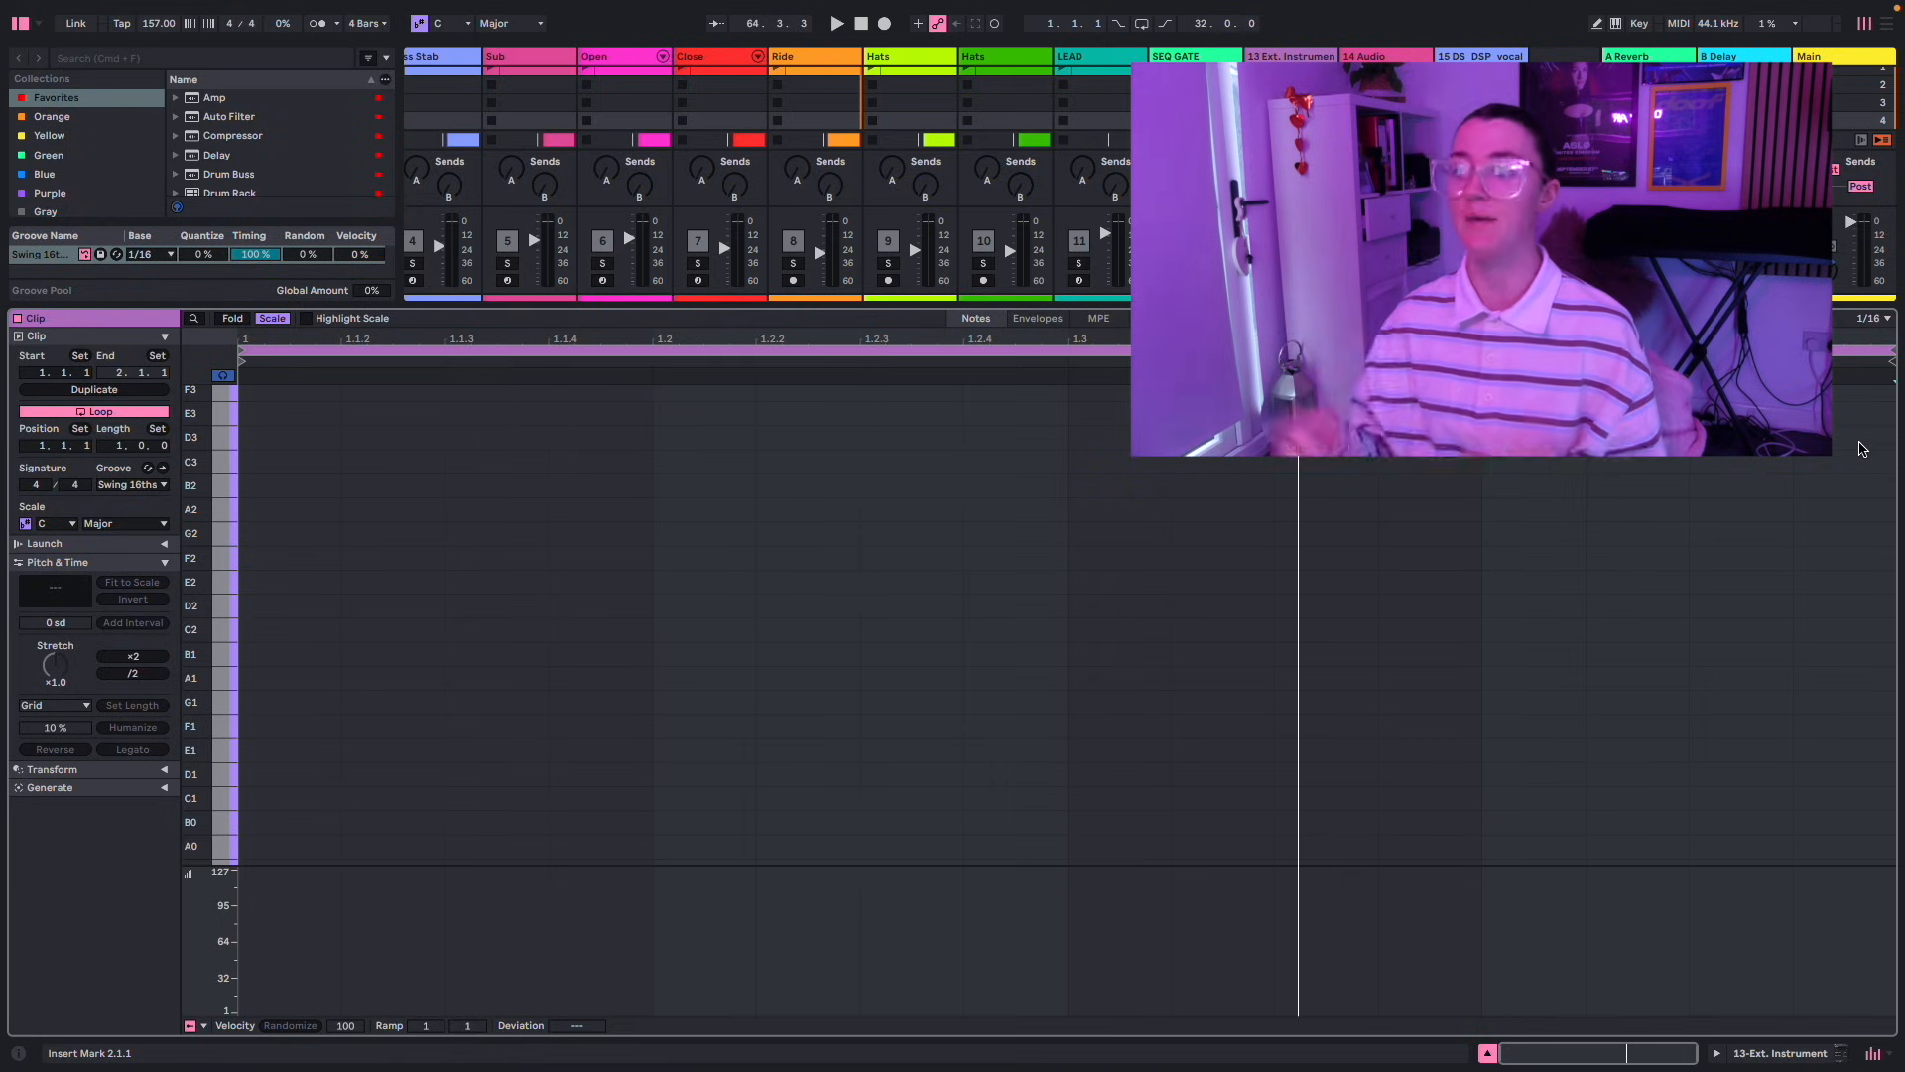
# - Examine the external instrument track's device and the full effect chain on the 14 Audio track
pyautogui.doubleClick(1312, 57)
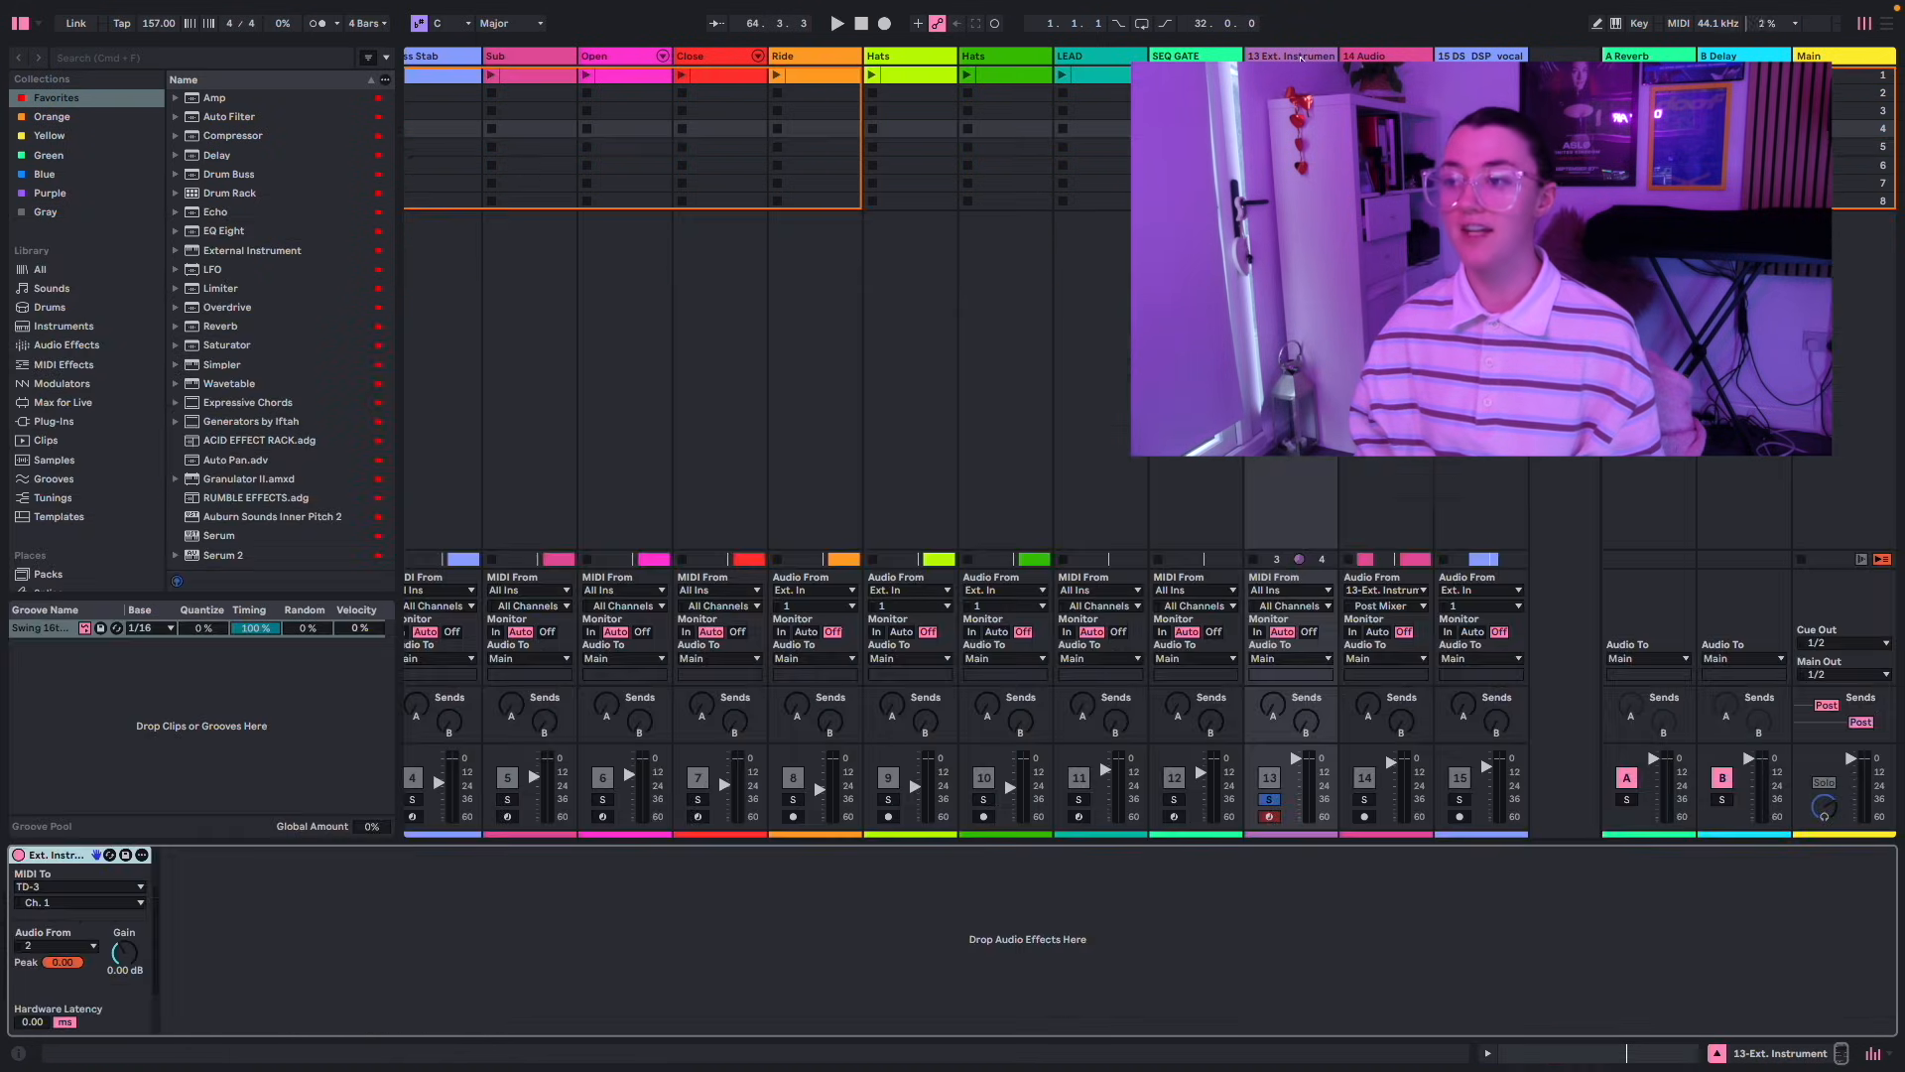
pyautogui.click(1377, 55)
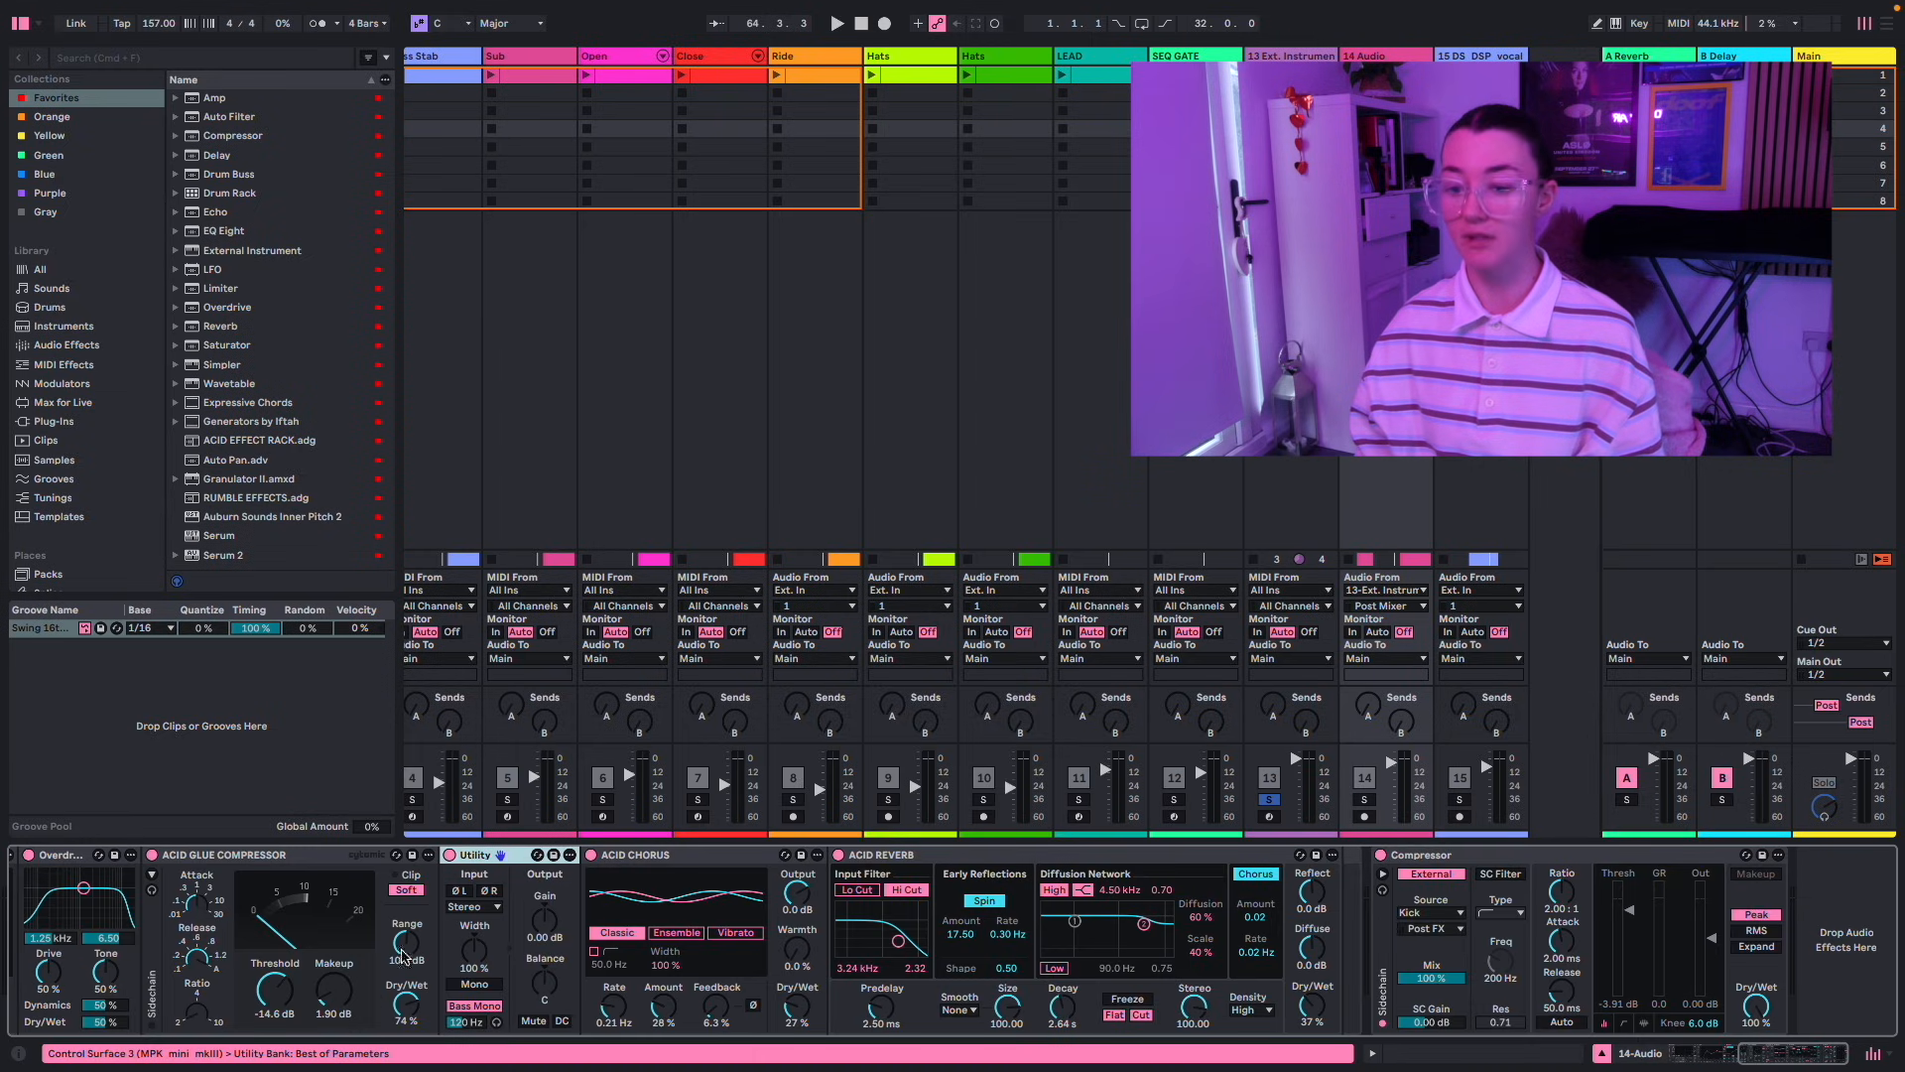
pyautogui.scroll(-10, 427, 943)
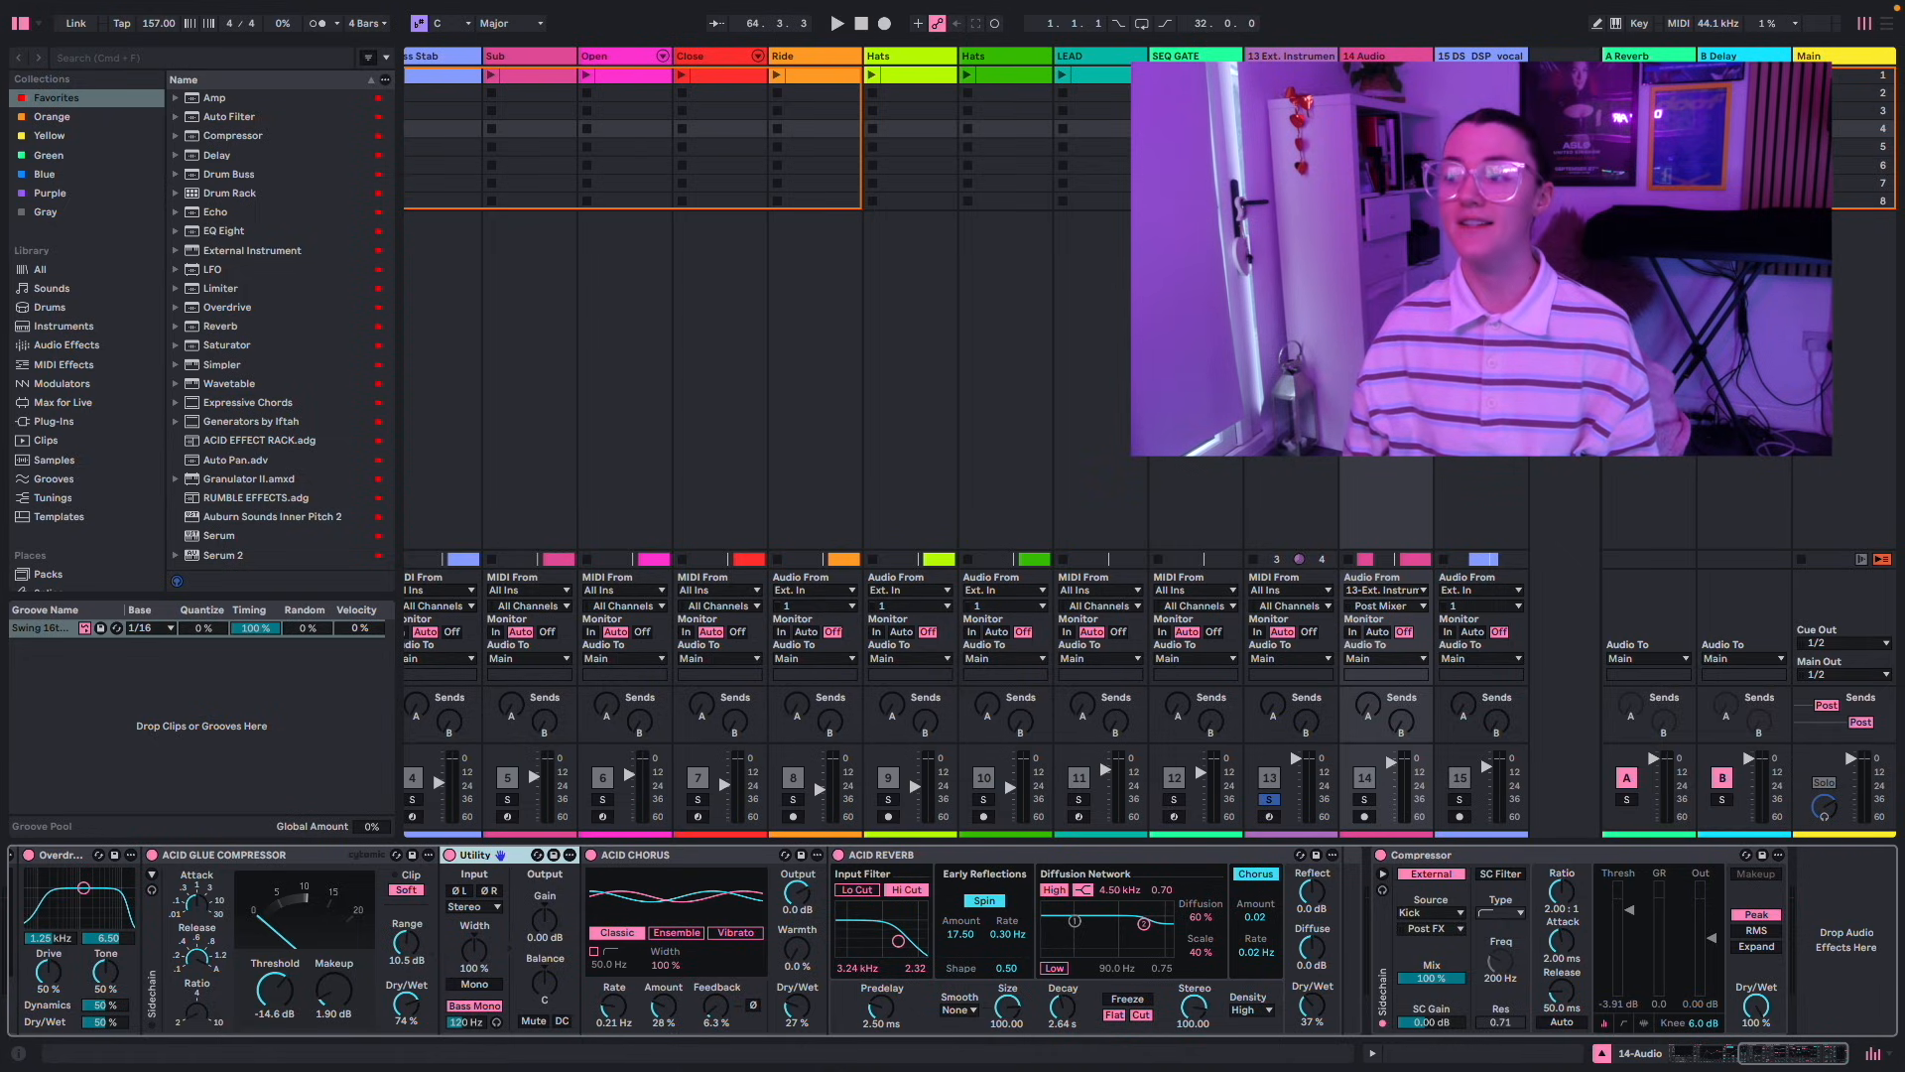
pyautogui.hscroll(-1, 993, 446)
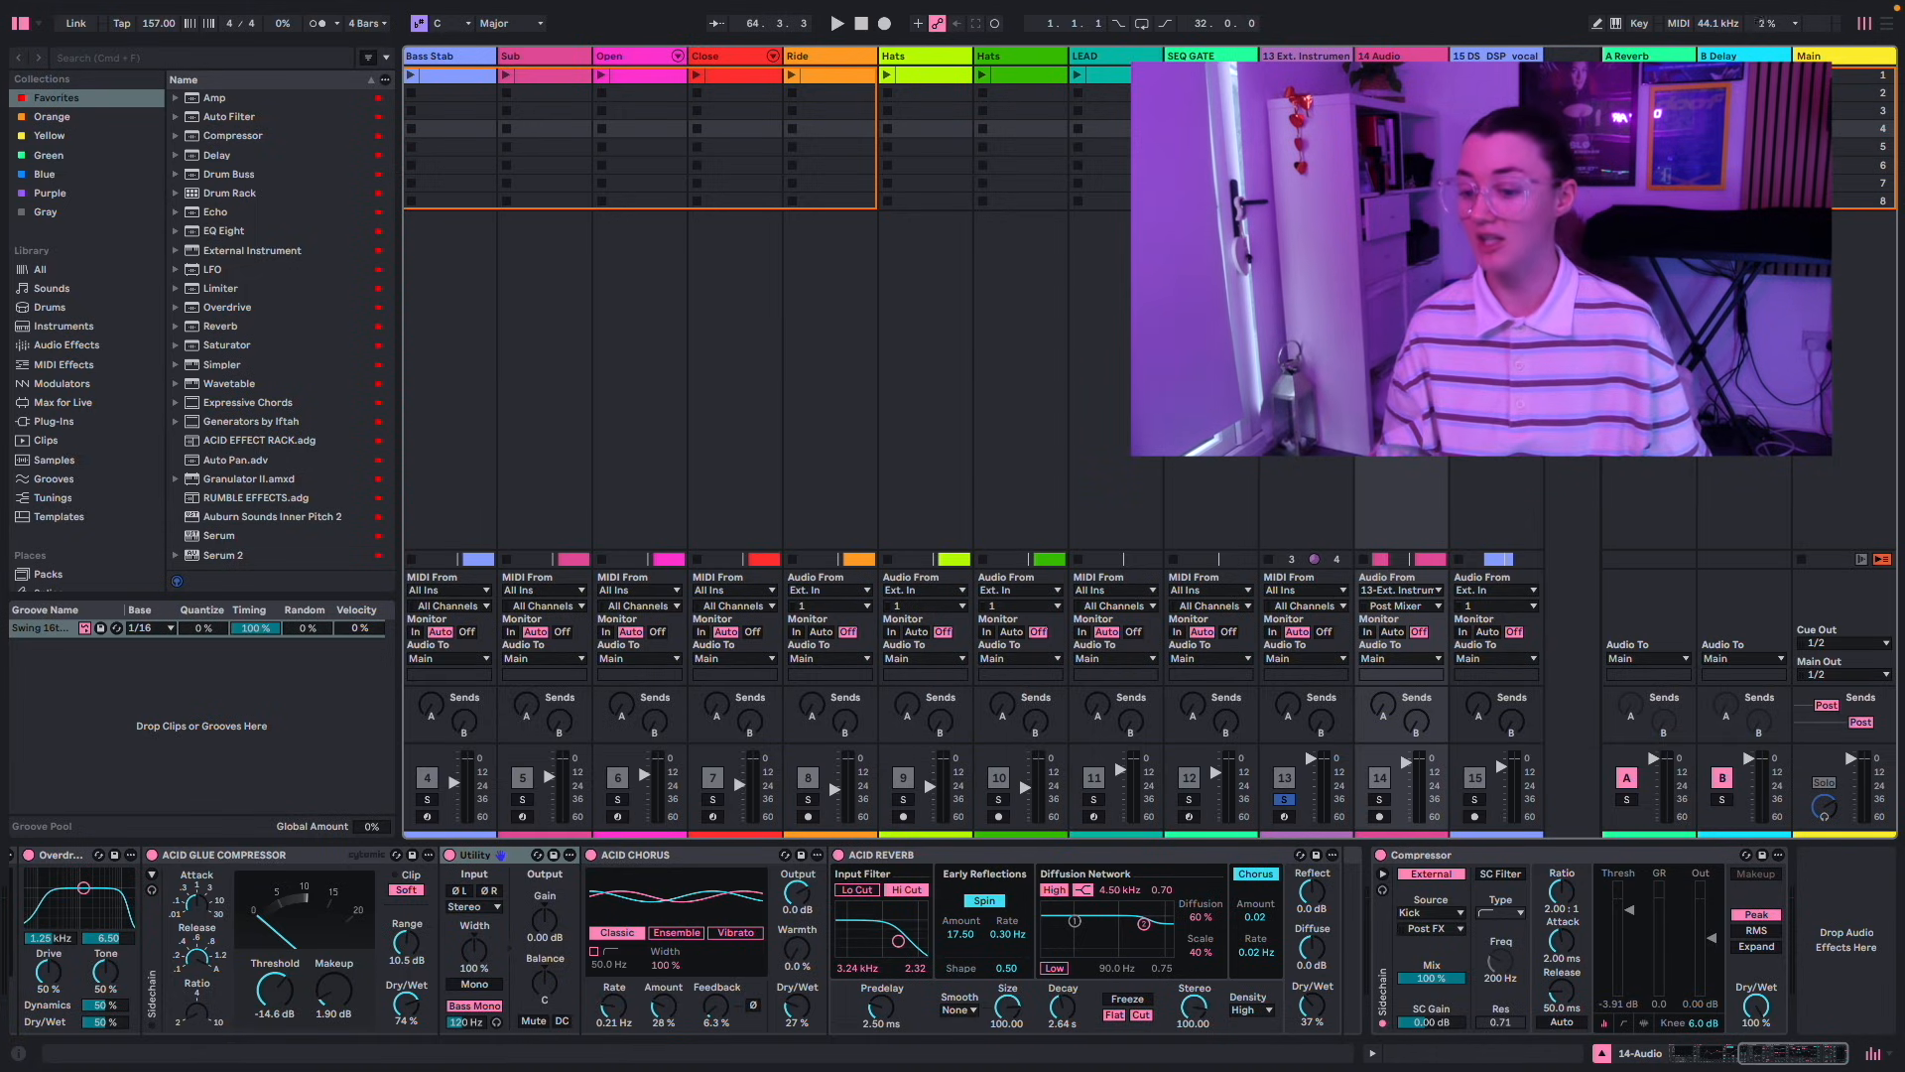
pyautogui.hscroll(-10, 774, 973)
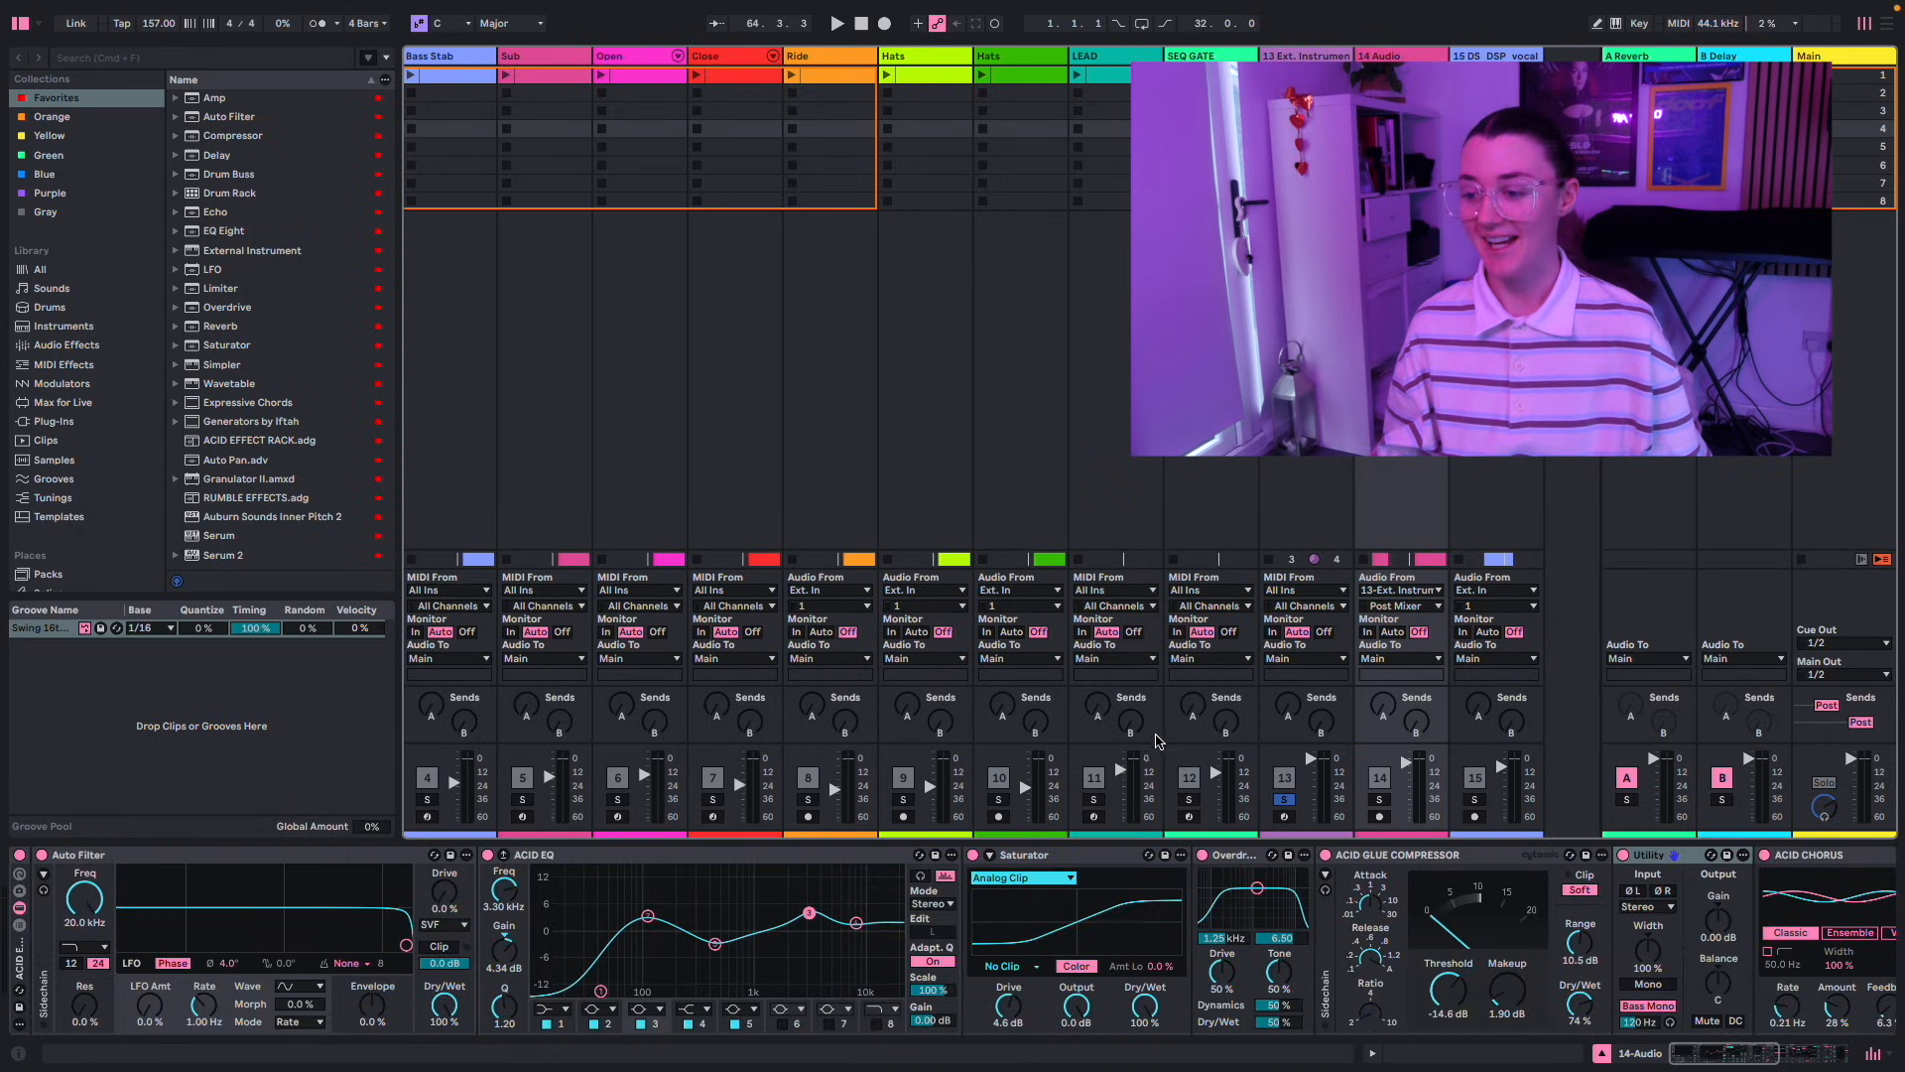
# - Enlarge the mixer section so the tracks' volume scales and level values are shown
pyautogui.moveTo(1155, 744); pyautogui.dragTo(1145, 549)
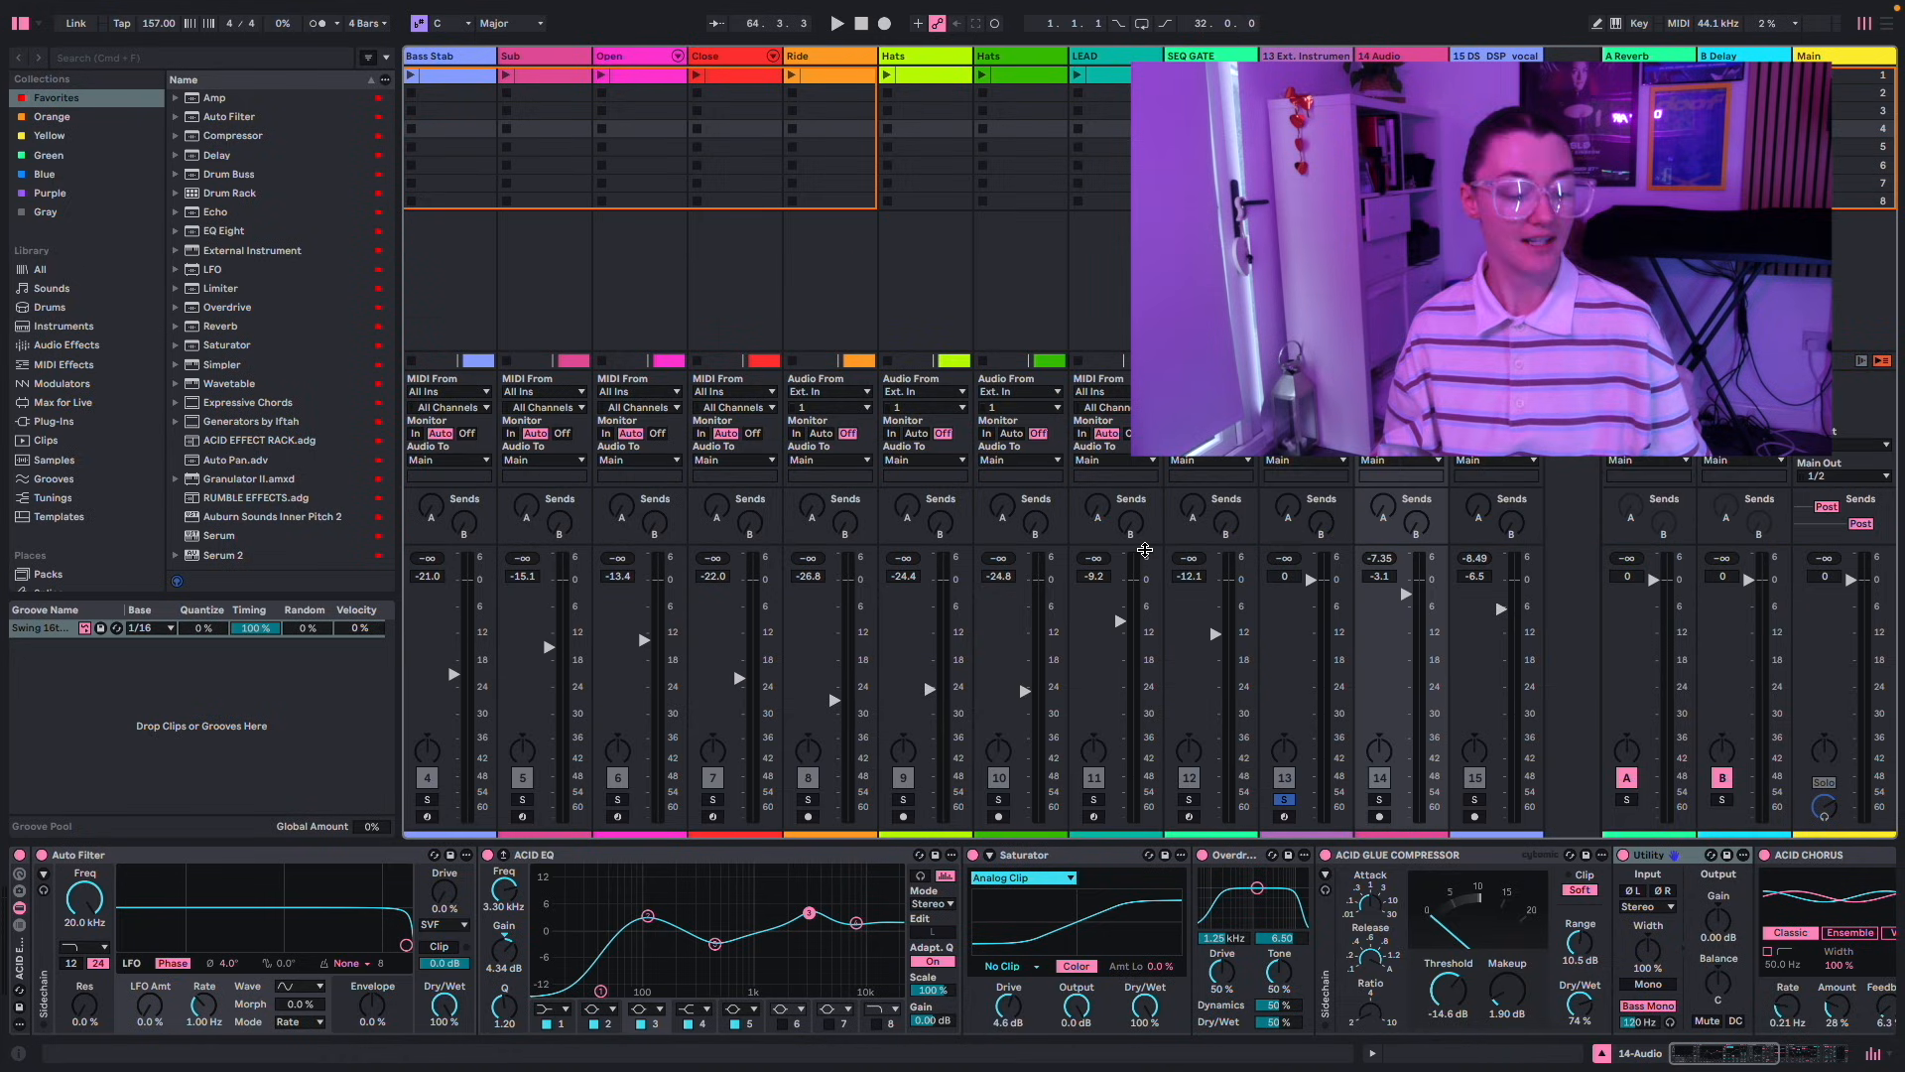